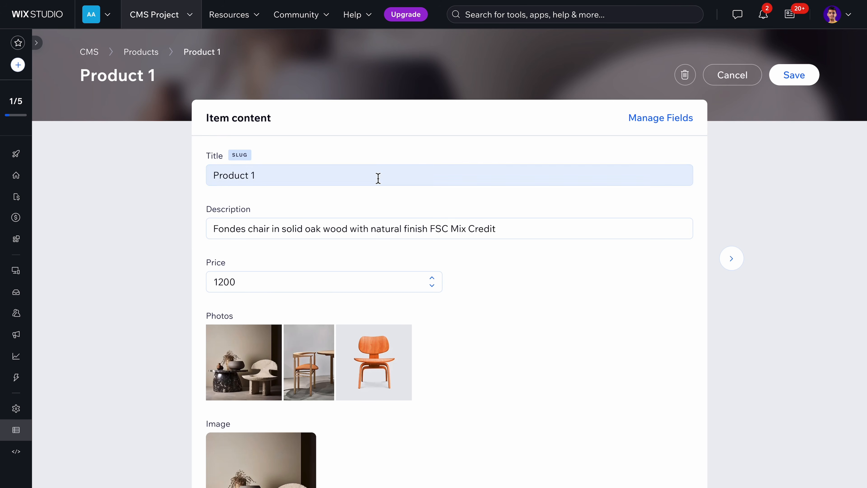
- Rename the Product 1 item to "Product 1 - New" and set its price to 1210
click(368, 180)
text(- New)
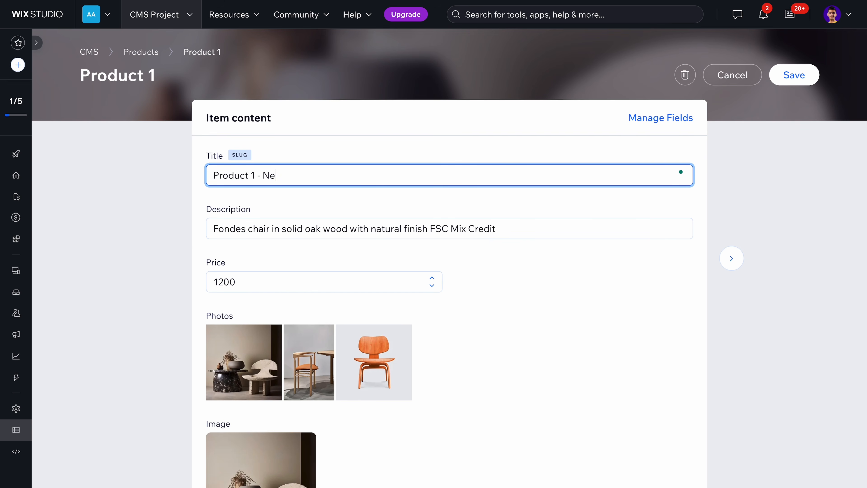
click(504, 229)
scroll(476, 275, down, 2)
click(432, 229)
click(432, 230)
click(435, 231)
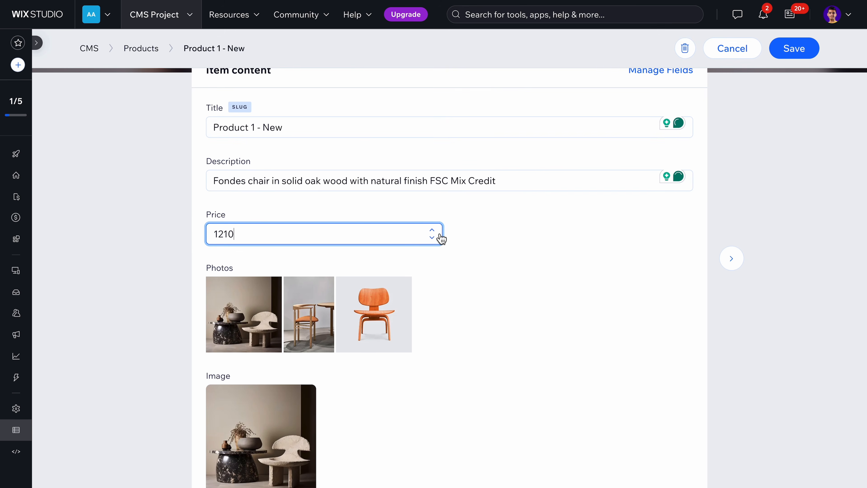
- Check the item's Photos gallery in the media manager, review the remaining fields, and save the item
scroll(440, 239, down, 2)
click(310, 245)
click(747, 438)
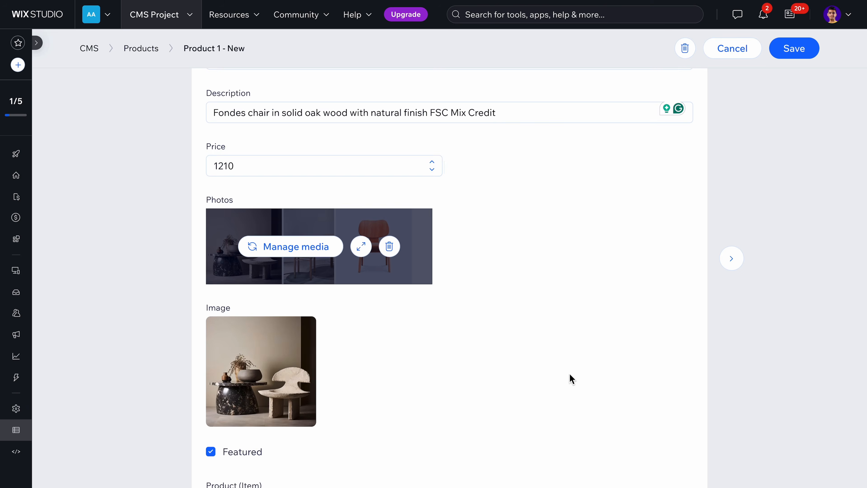
scroll(570, 373, down, 4)
scroll(546, 303, up, 10)
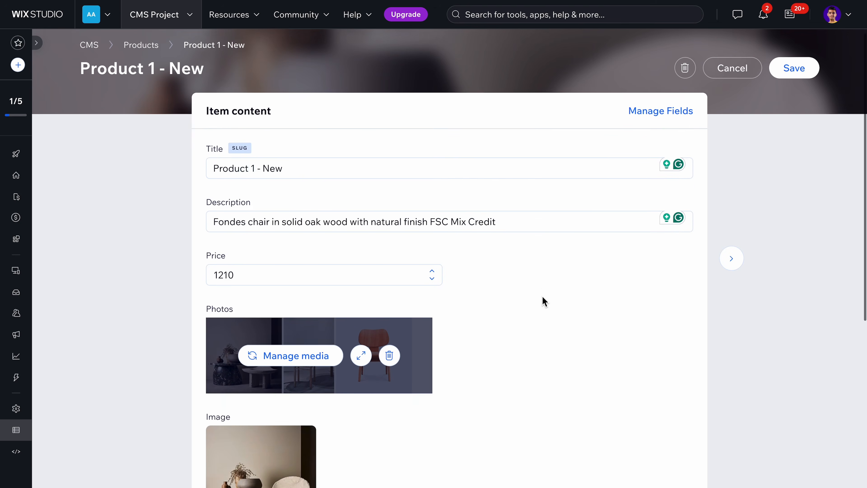
click(791, 70)
- Switch the Products collection's default view to the Gallery layout and open the Product 4 item
click(161, 203)
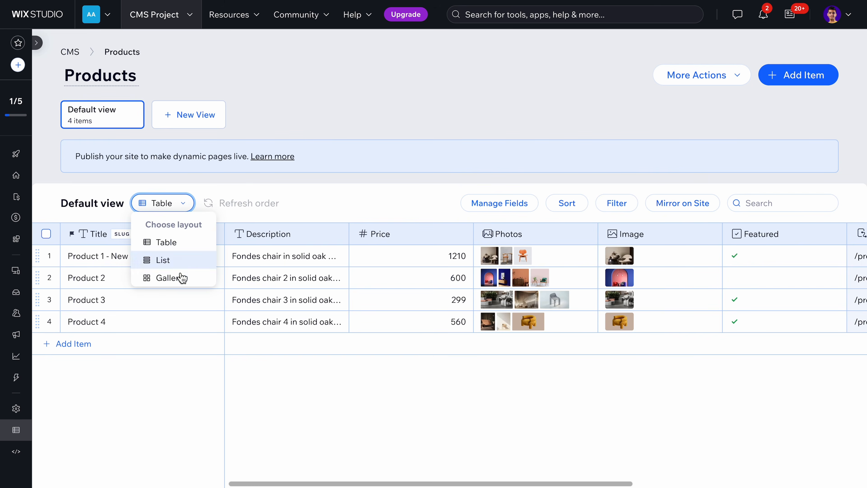
click(176, 278)
click(446, 274)
- View the media chooser for Product 4's image and leave it without choosing a file
scroll(341, 308, down, 3)
click(244, 351)
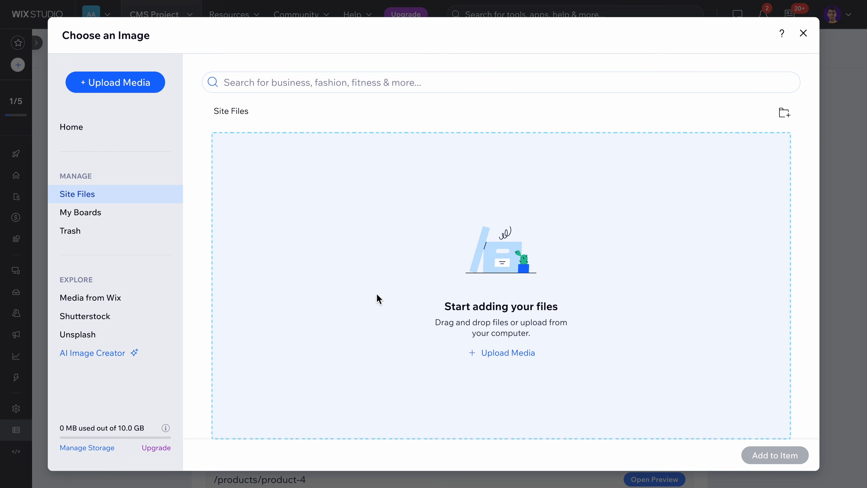
click(803, 33)
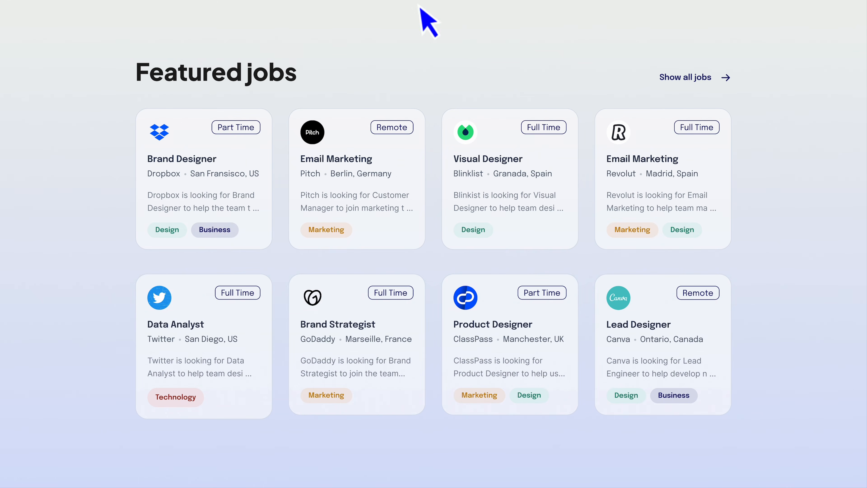
click(397, 237)
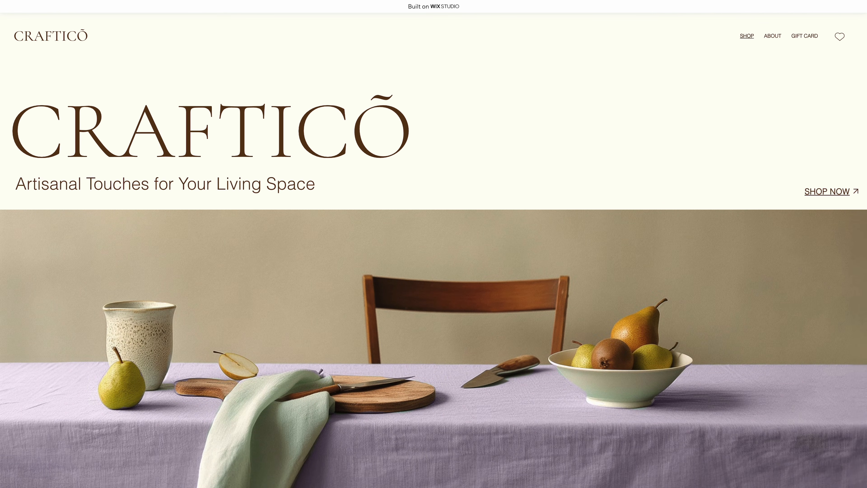
- Review the live site's home page, its Products List page, and the Product 1 - New page with its photo gallery
scroll(433, 244, down, 15)
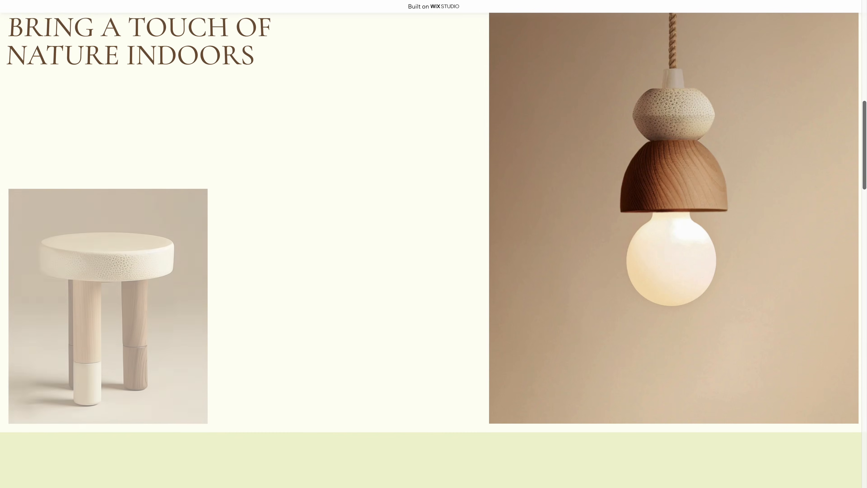
scroll(433, 243, down, 20)
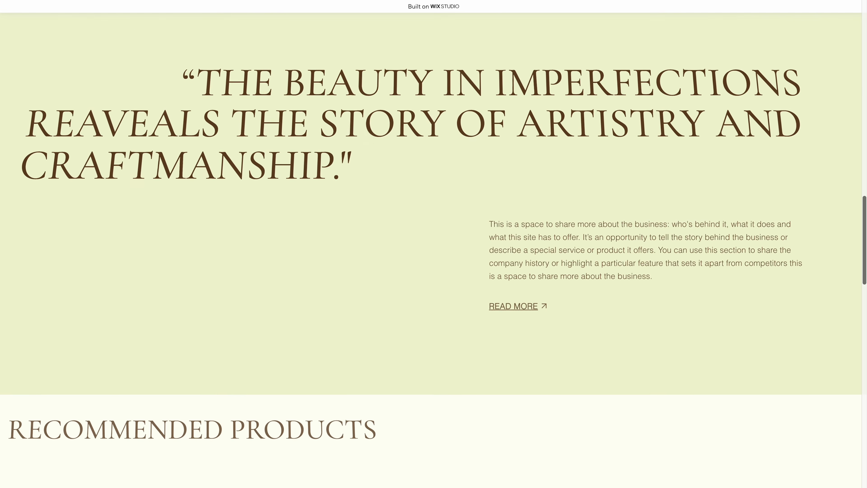
scroll(863, 69, down, 6)
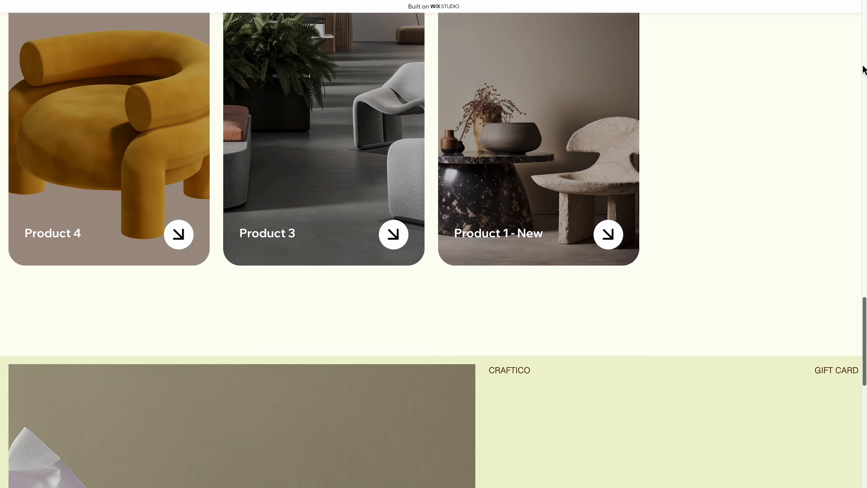
scroll(864, 69, down, 5)
click(510, 317)
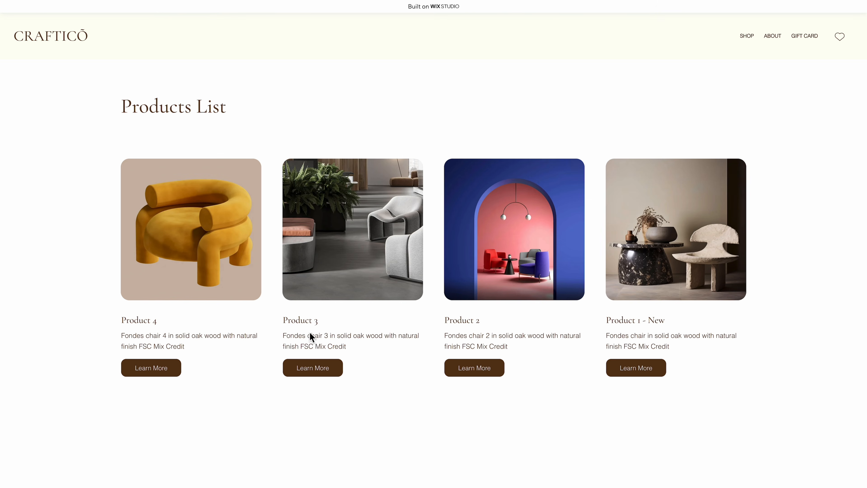
click(499, 367)
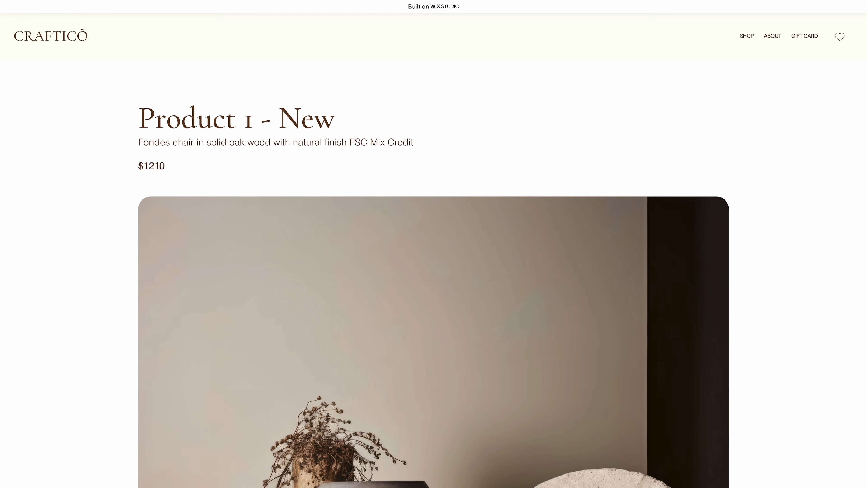
scroll(434, 249, down, 15)
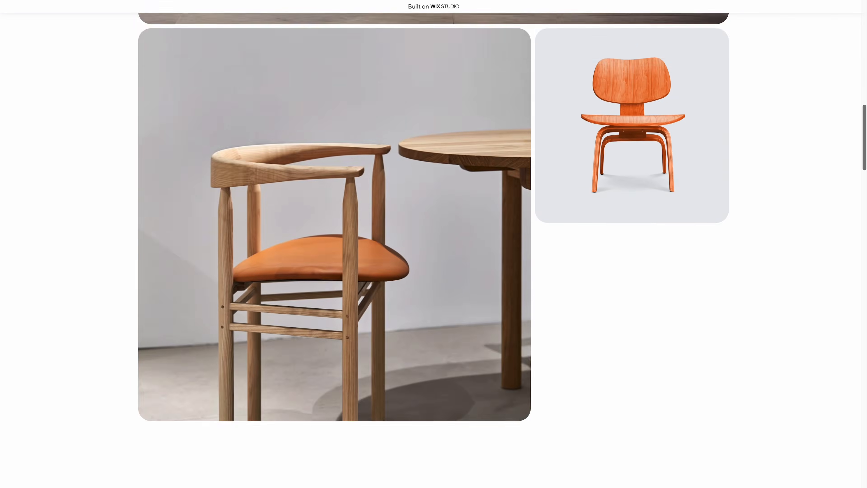
scroll(433, 249, up, 10)
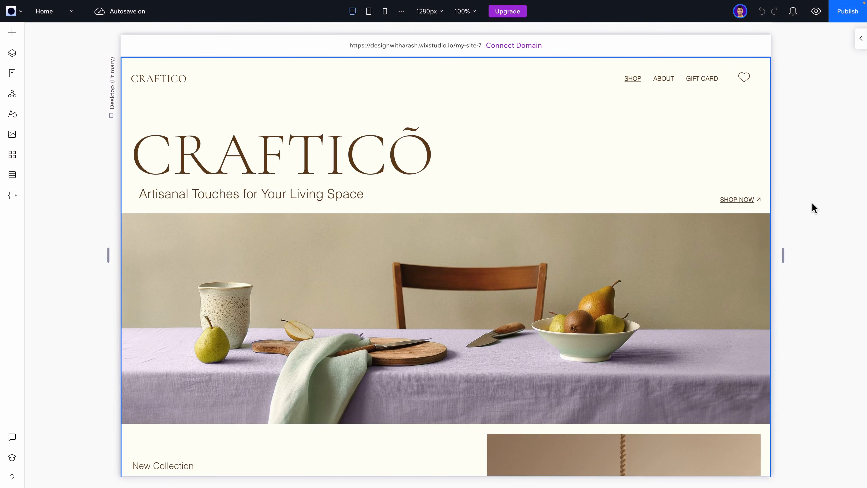
- Examine the Home page sections in the site editor and the static hero image's editing options
scroll(723, 239, down, 12)
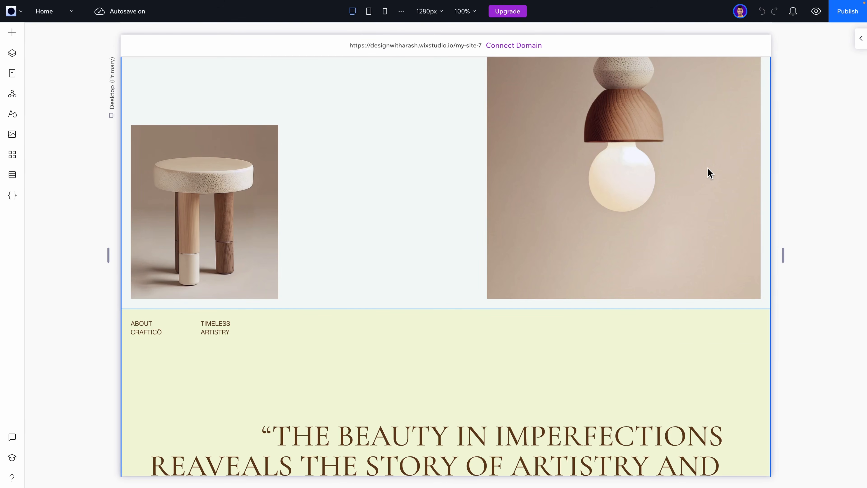
scroll(709, 172, up, 10)
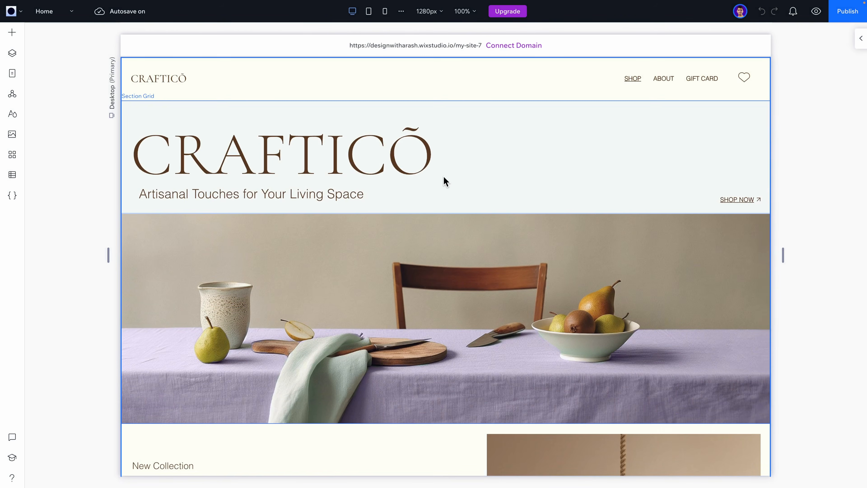
scroll(596, 188, down, 5)
scroll(598, 187, up, 5)
click(473, 251)
click(465, 252)
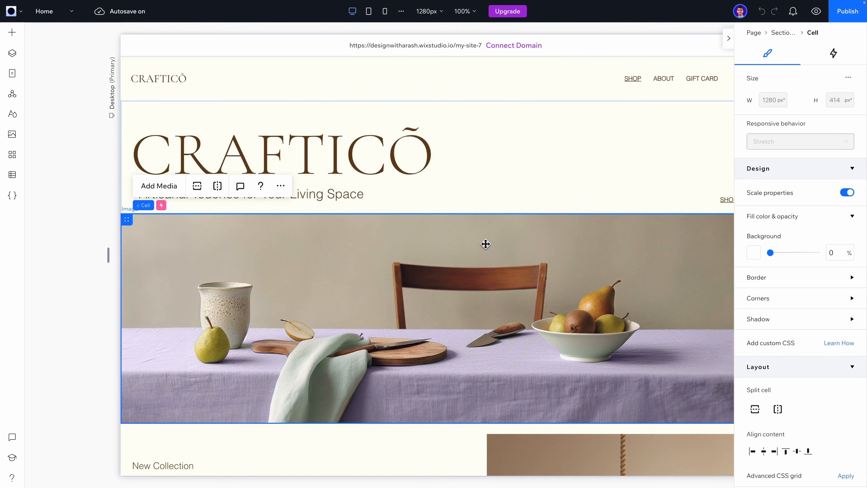
click(476, 248)
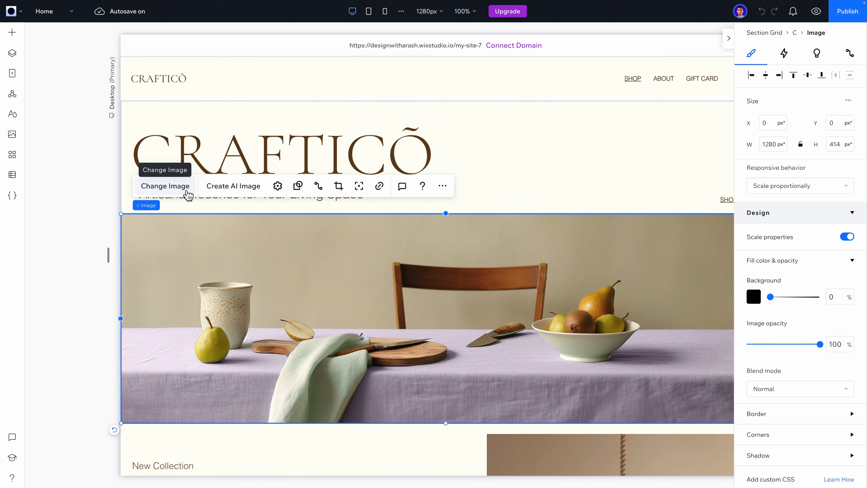
click(729, 39)
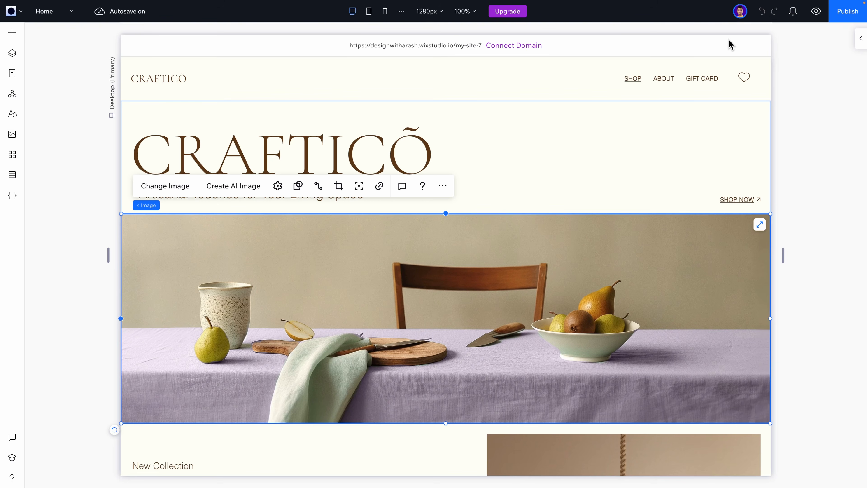
- Open the site's CMS and view the available collection presets without choosing one
click(15, 181)
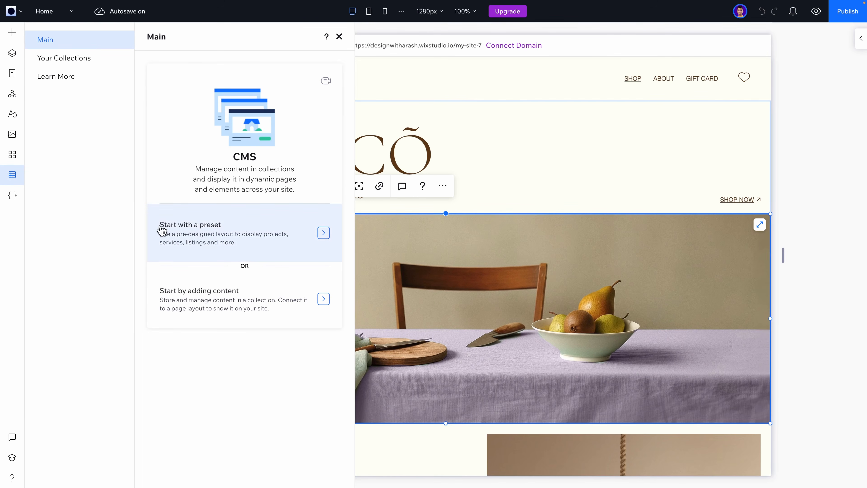
click(285, 234)
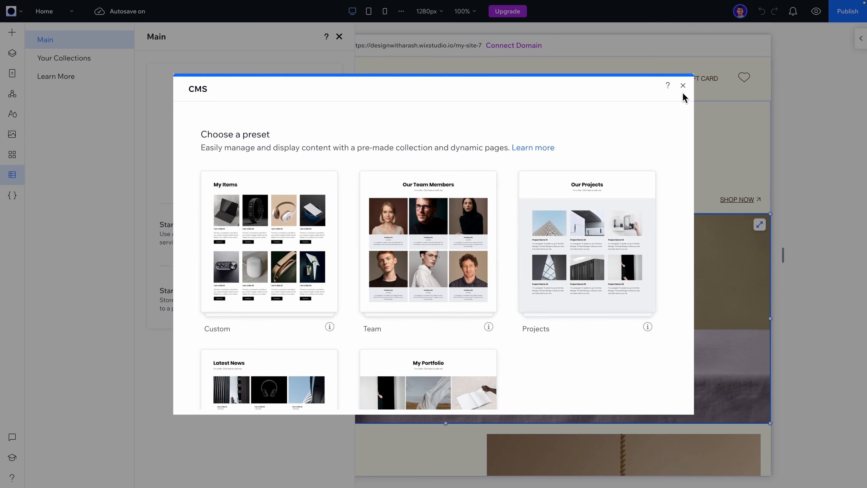
click(683, 85)
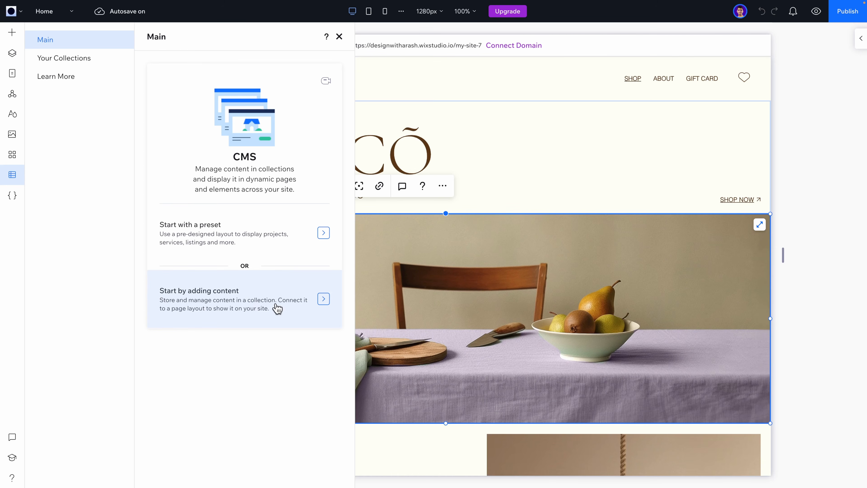
- Start adding CMS content with a new collection created with AI
click(255, 295)
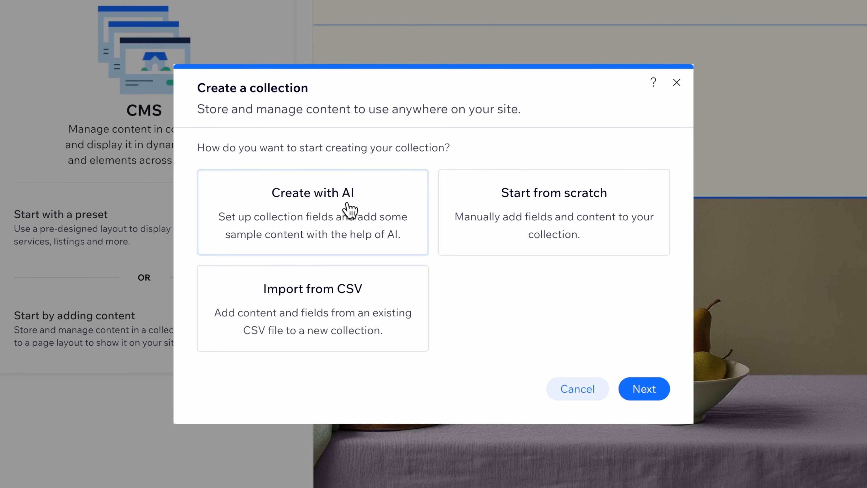
click(295, 204)
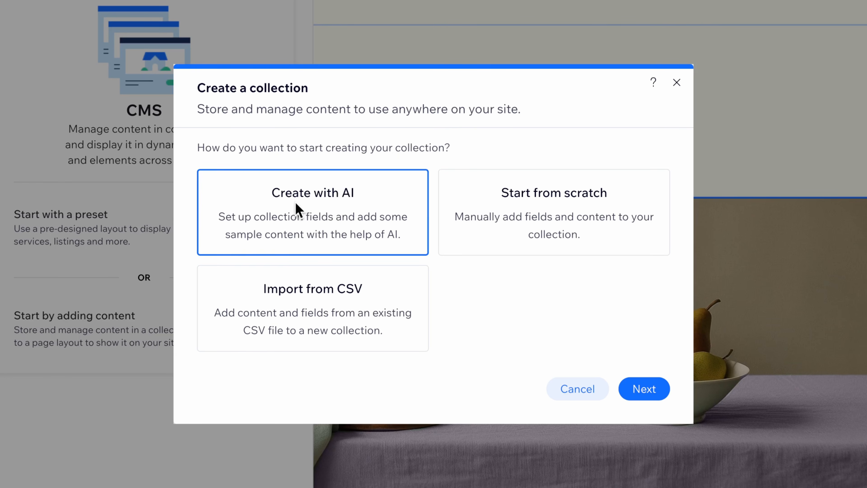
click(636, 392)
click(585, 127)
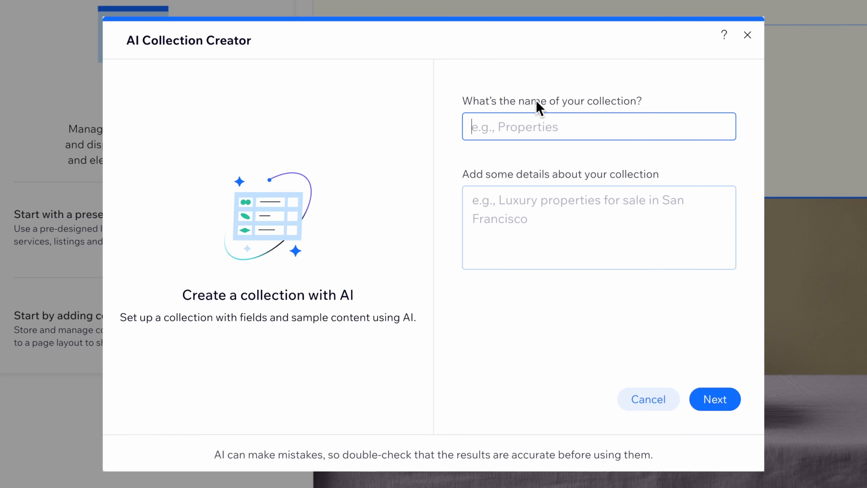
- Name the AI collection Products, describe it as "A collection of products with title, description, price, image gallery, and rating.", and cancel its creation
text(Products)
click(516, 218)
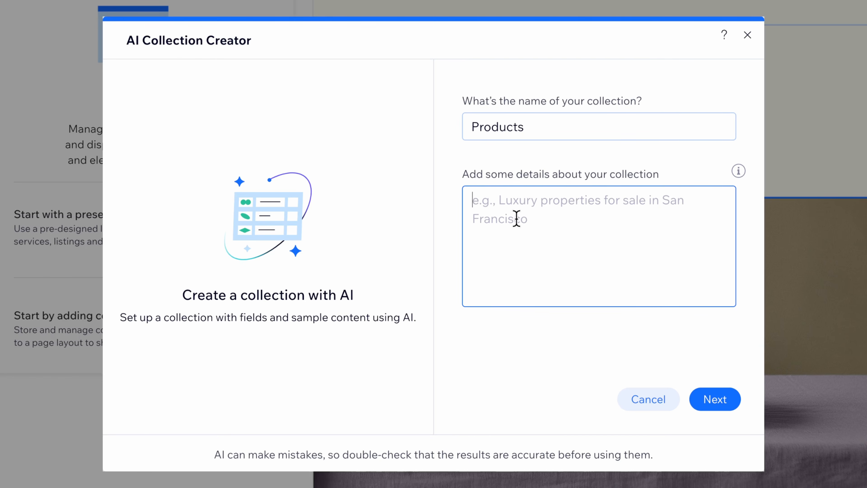
text(A )
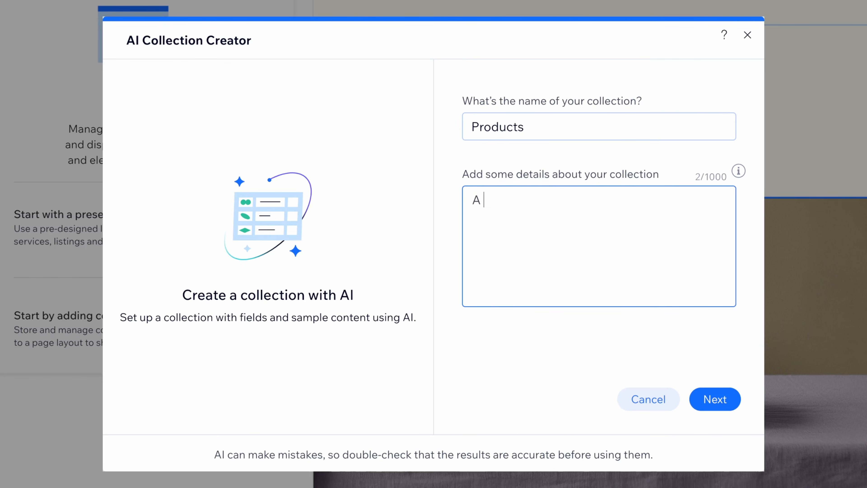
text(collection of pro)
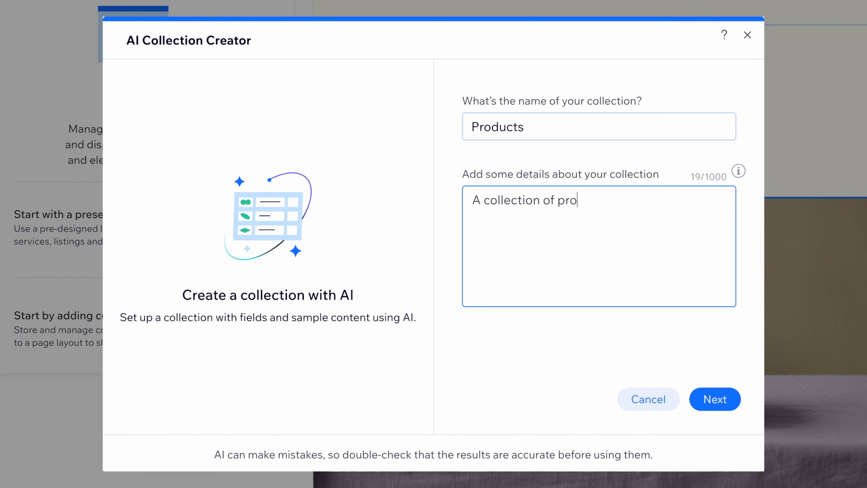
text(ducts with t)
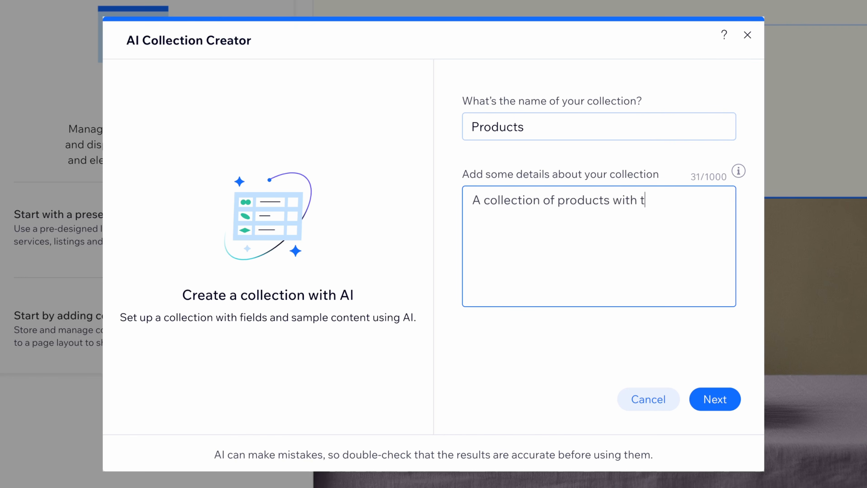
text(itle, description, )
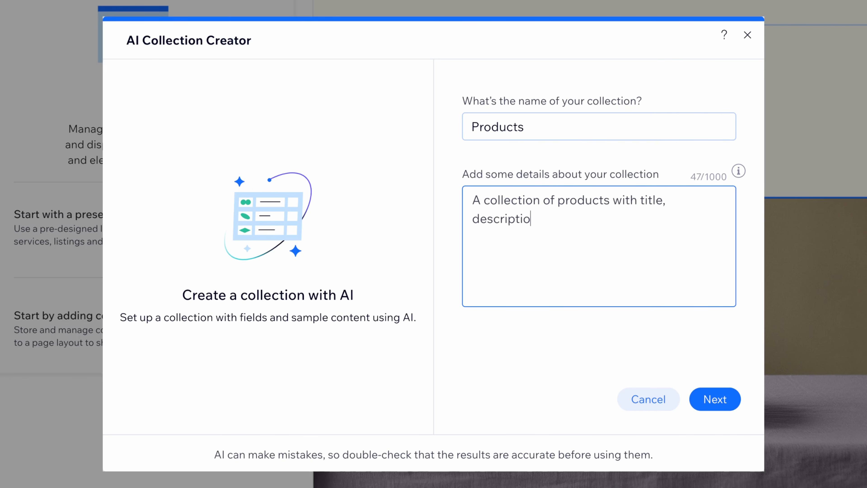
text(price, image gallery, and rating.)
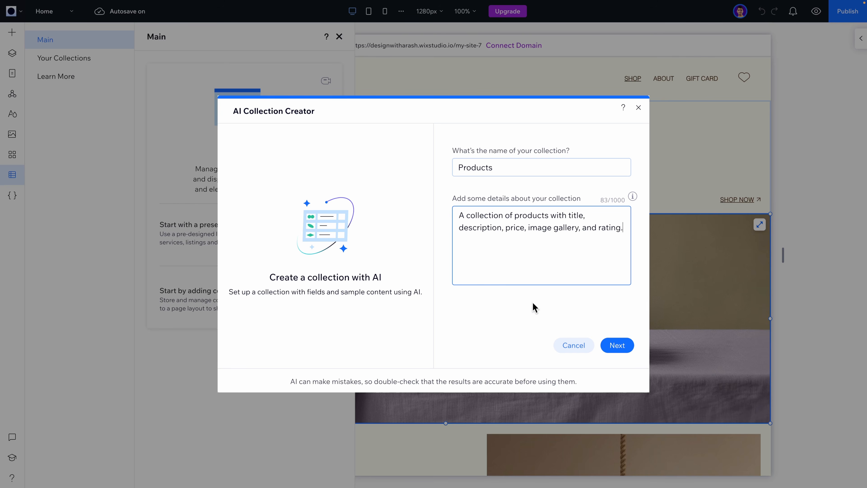
click(565, 348)
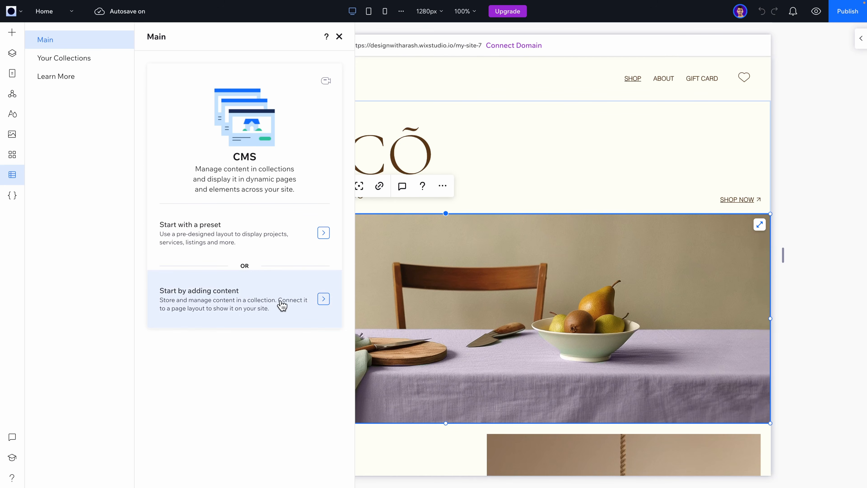
- Create a multiple-item CMS collection from scratch and name it Products
click(273, 304)
click(527, 220)
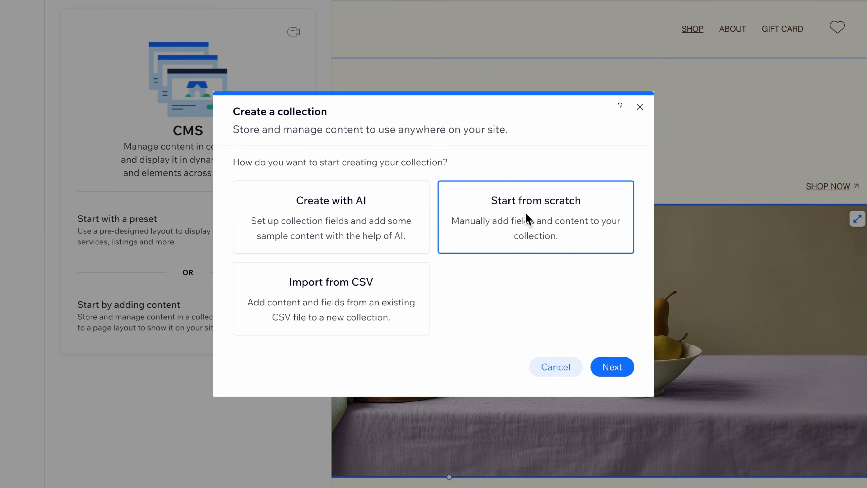
click(608, 367)
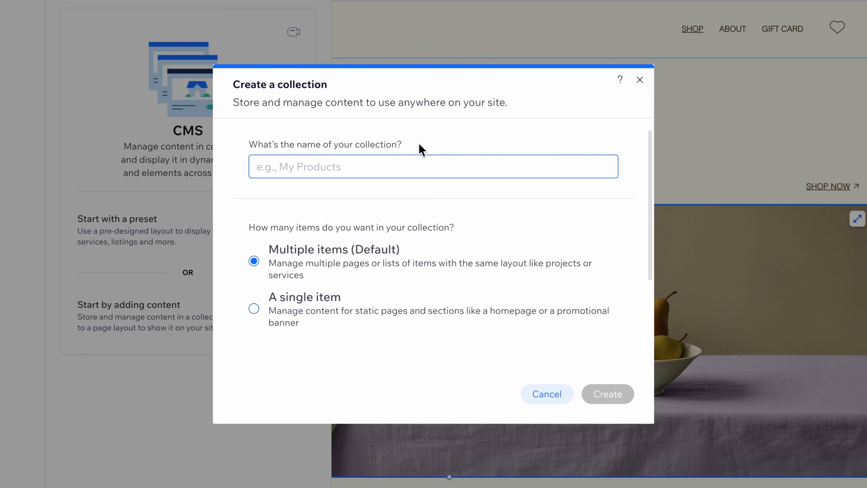
text(Products)
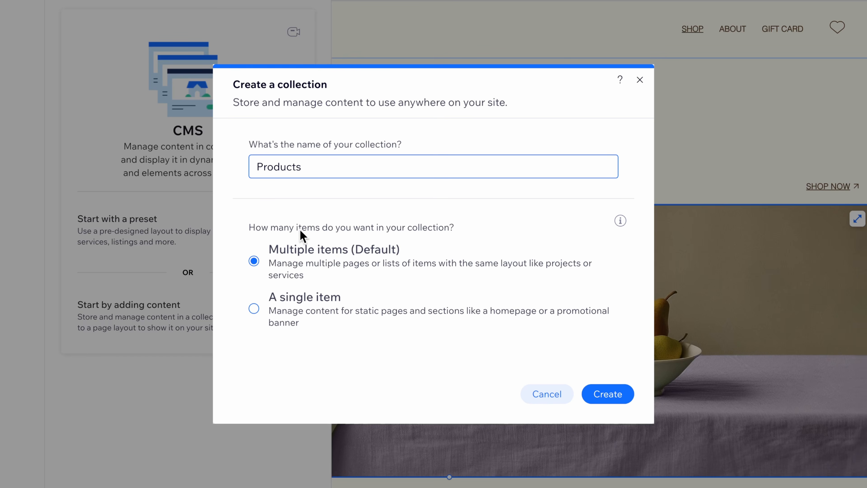
click(614, 394)
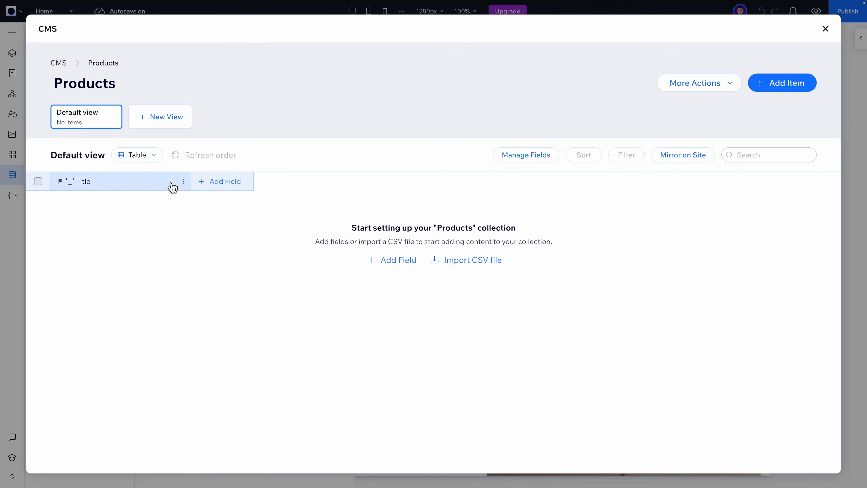
- Add a Text field named Description to the Products collection, checking its validation and default value options before saving
click(226, 188)
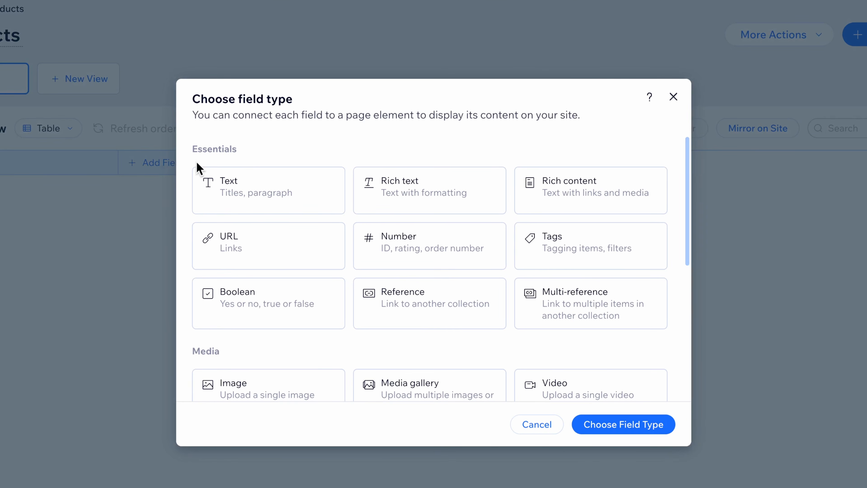
scroll(244, 248, down, 5)
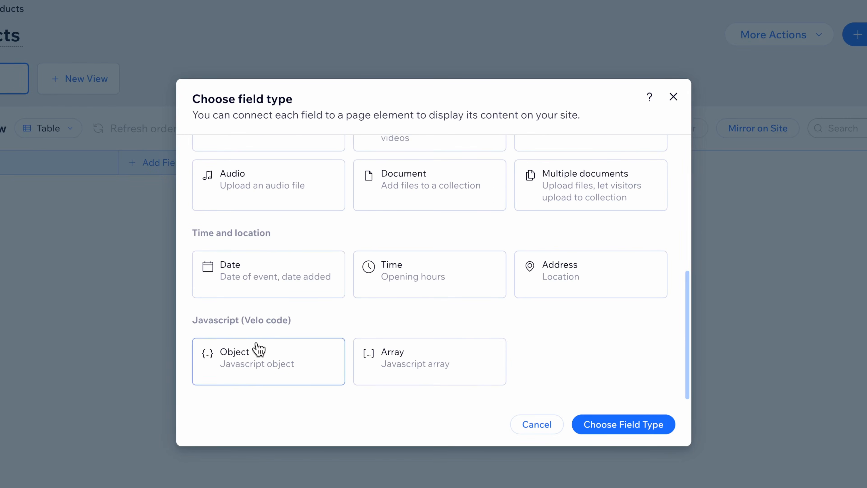
scroll(265, 307, up, 3)
scroll(262, 309, up, 3)
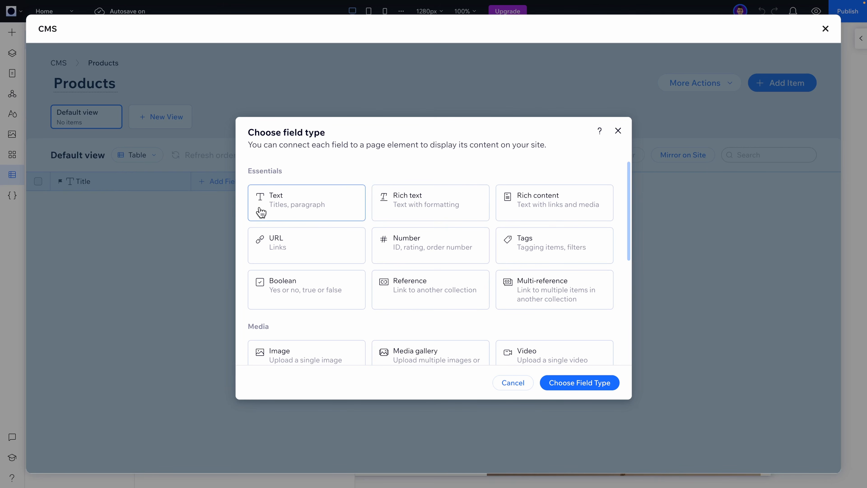
click(298, 205)
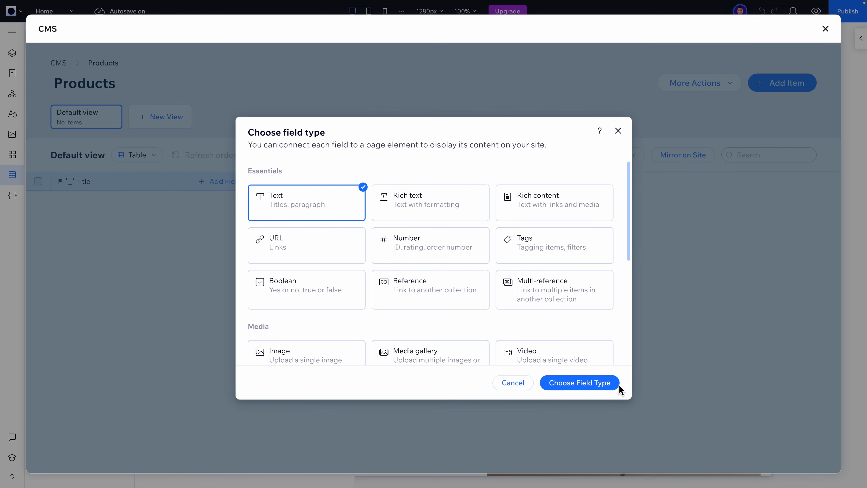
click(576, 383)
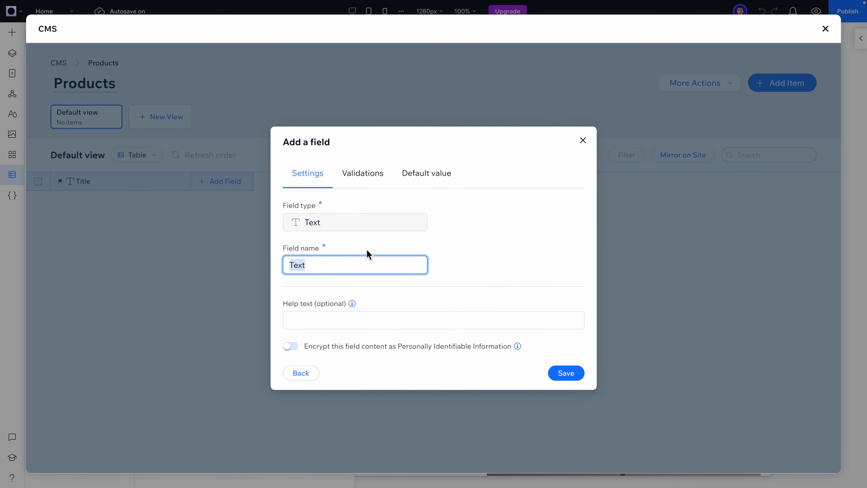
text(Description)
click(326, 319)
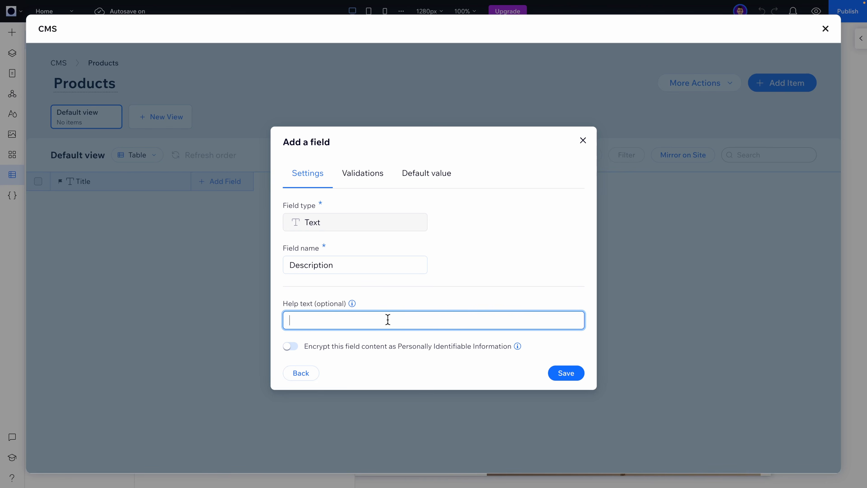
click(356, 174)
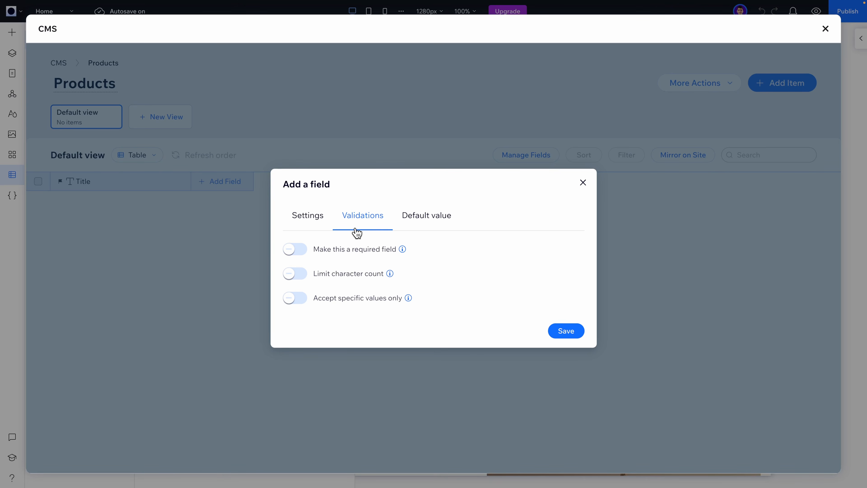
click(417, 217)
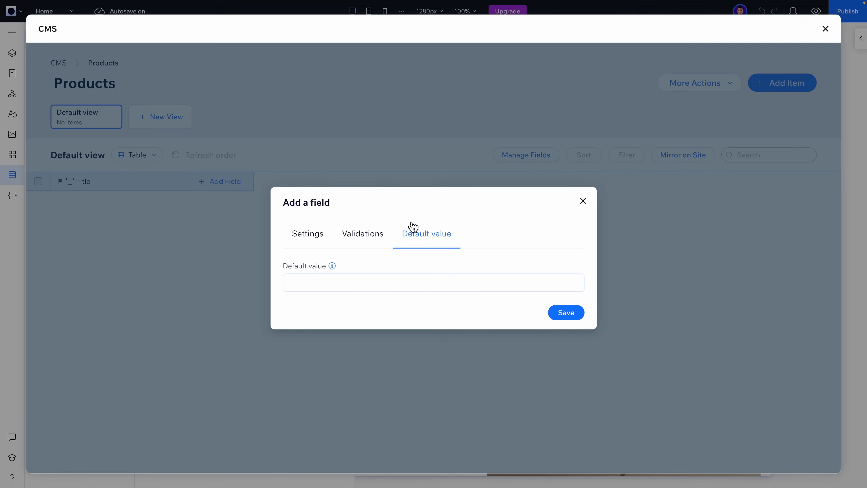
click(296, 234)
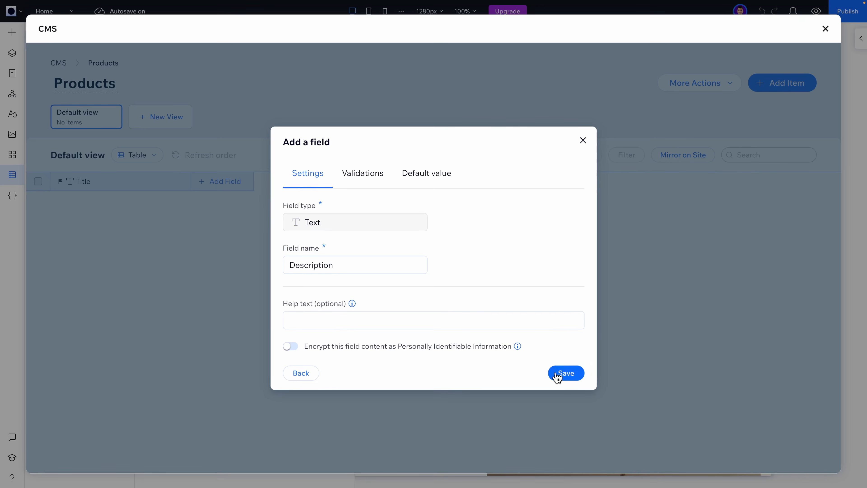
click(568, 375)
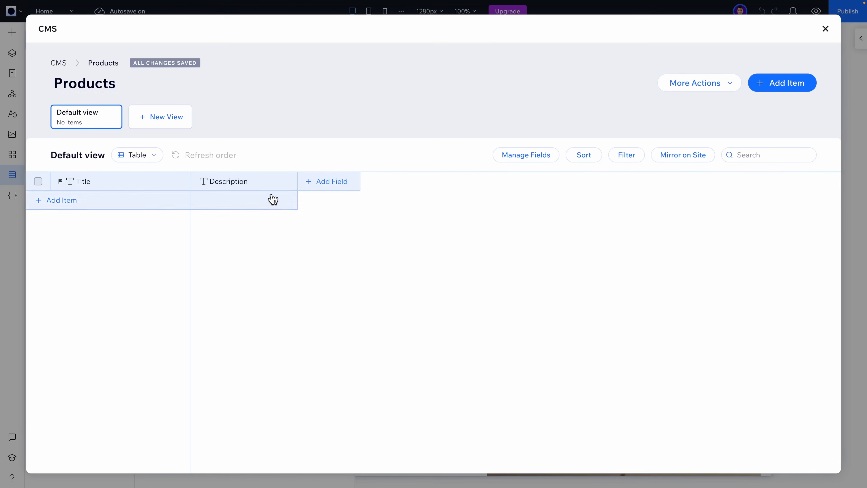
- Add a Number field named Price to the Products collection
click(328, 183)
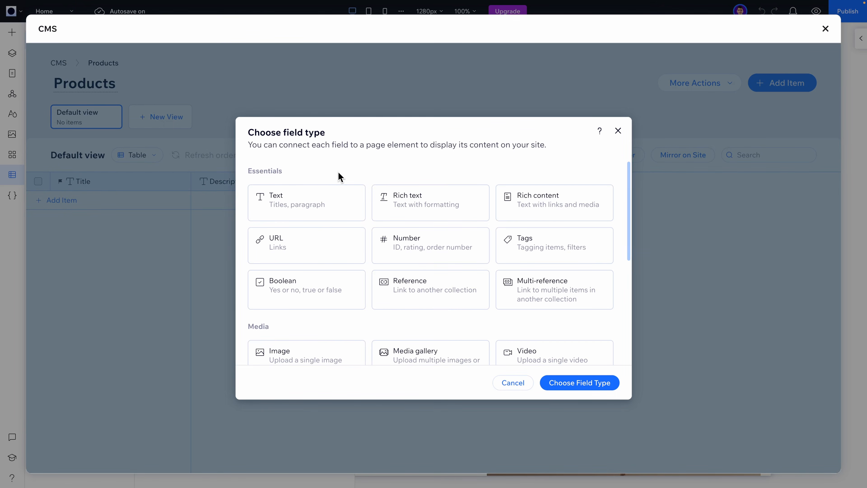
click(417, 245)
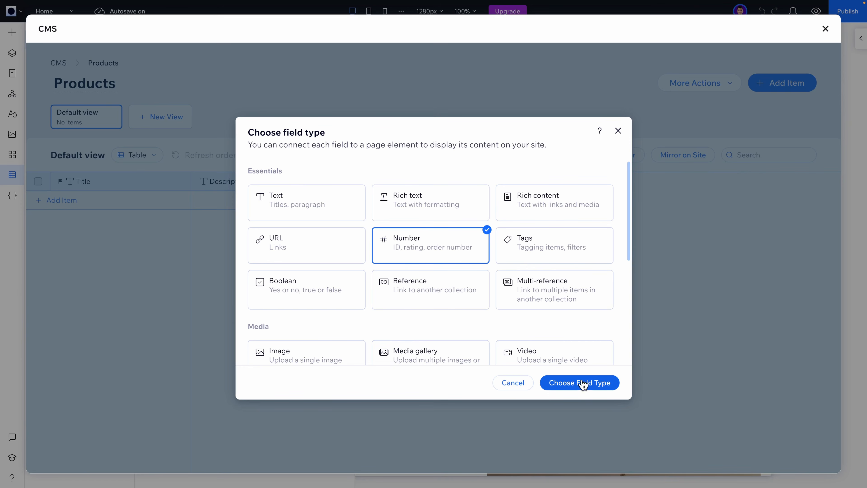
click(595, 385)
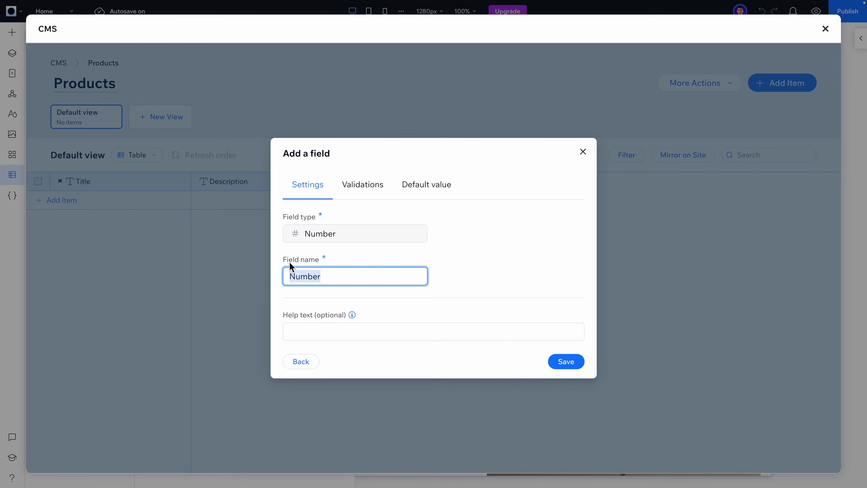
text(Price)
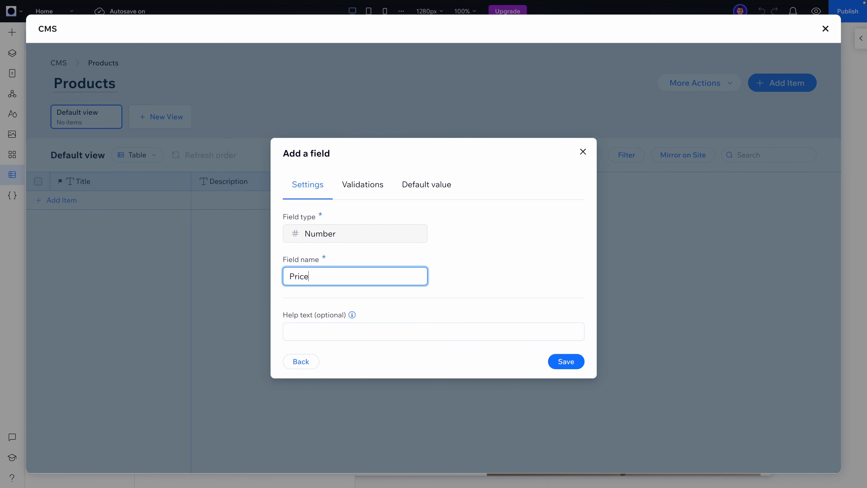
click(566, 362)
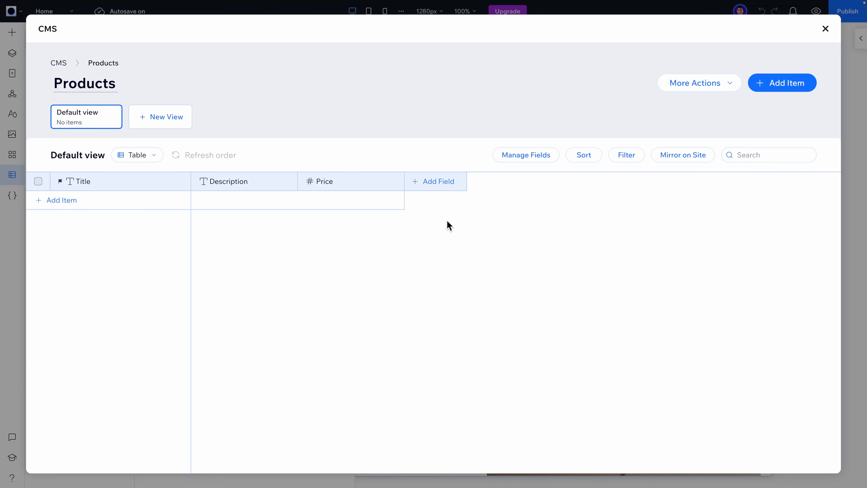
- Add a Media gallery field named Photos to the Products collection
click(430, 185)
scroll(436, 307, down, 3)
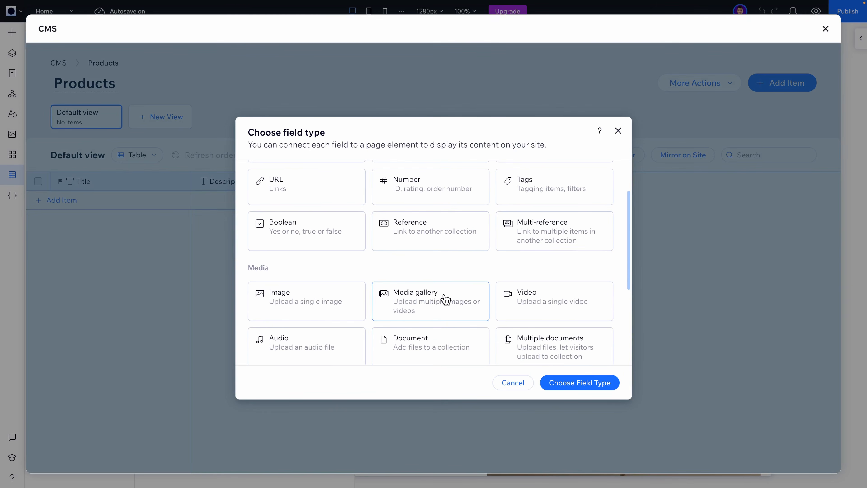
click(431, 300)
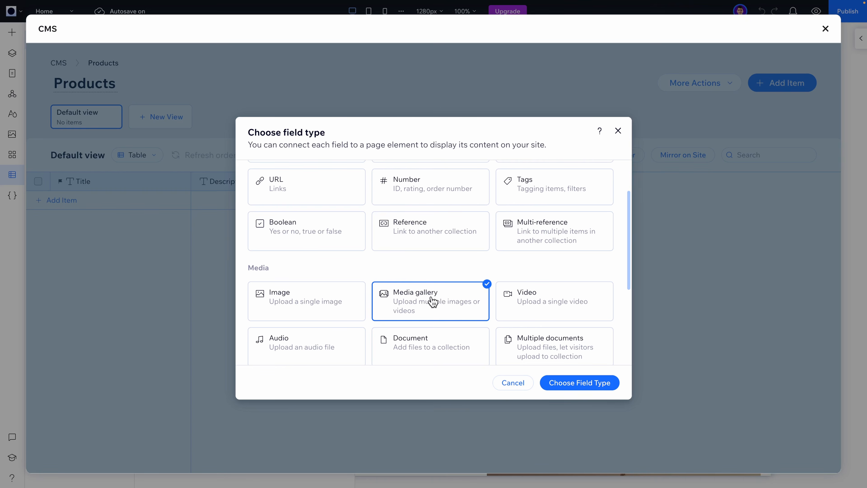
click(584, 382)
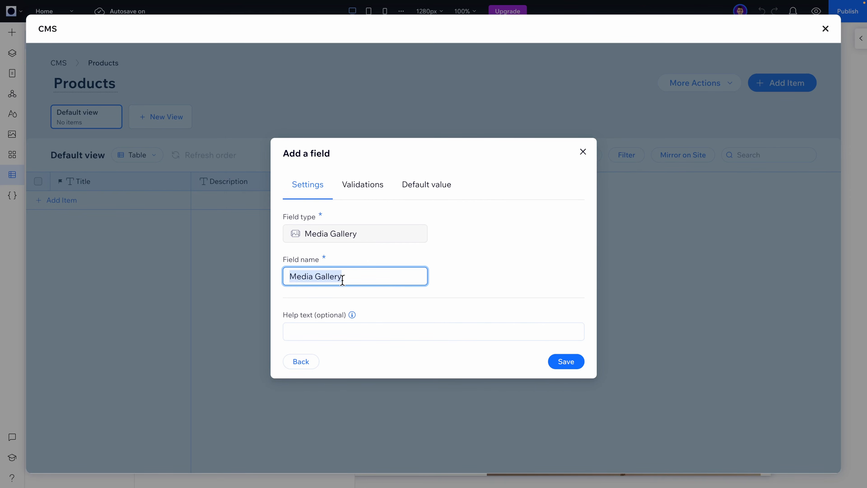
text(Photos)
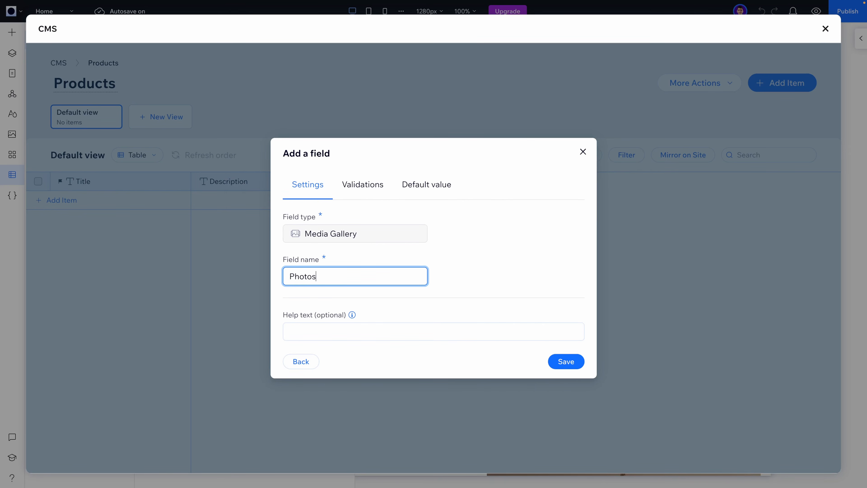
click(566, 361)
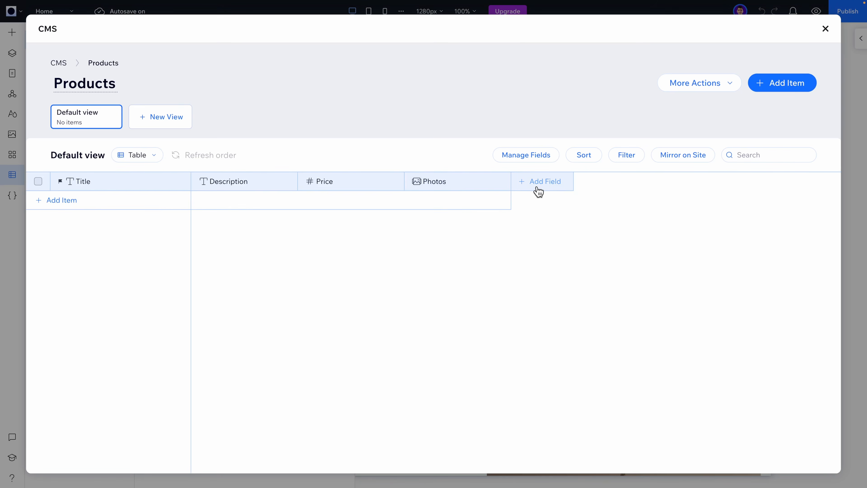
- Add an Image field to the Products collection, keeping its default name
click(538, 192)
scroll(396, 311, down, 2)
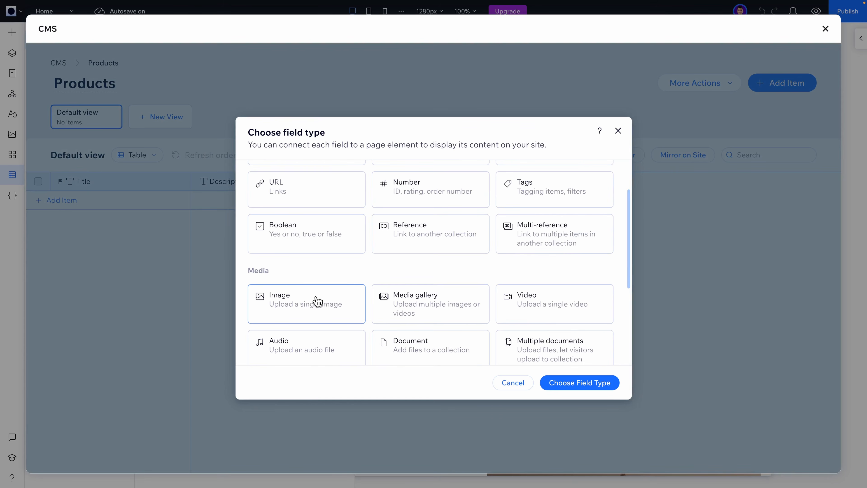
click(307, 302)
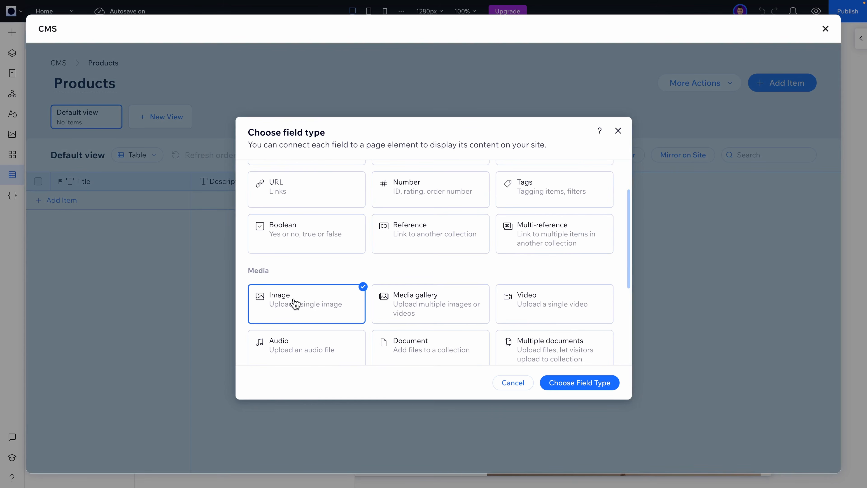
click(601, 384)
click(569, 364)
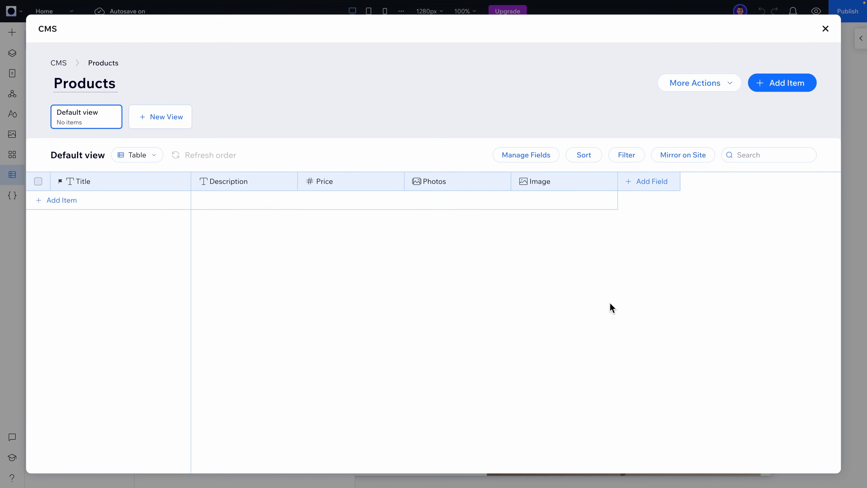
- Add a Boolean field named Featured to the Products collection
click(648, 188)
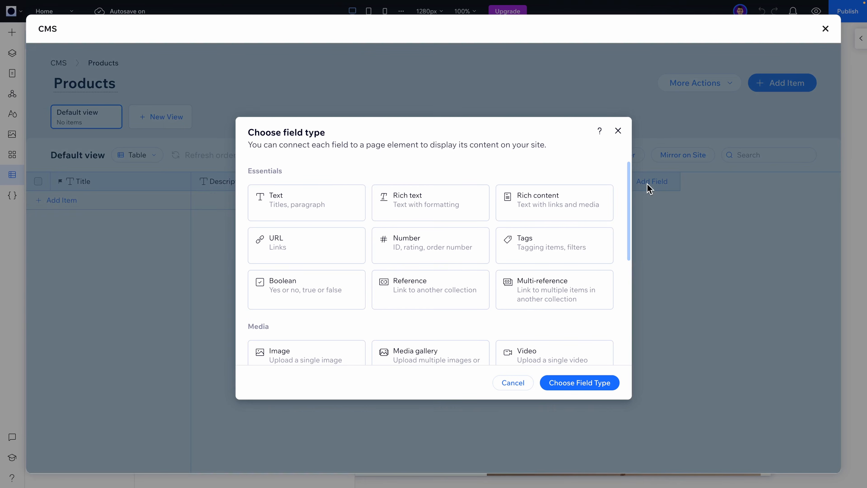
click(309, 285)
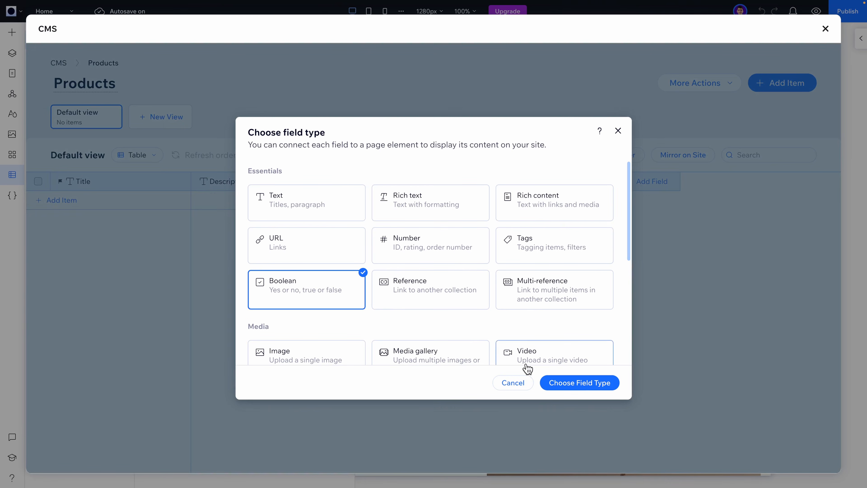
click(577, 385)
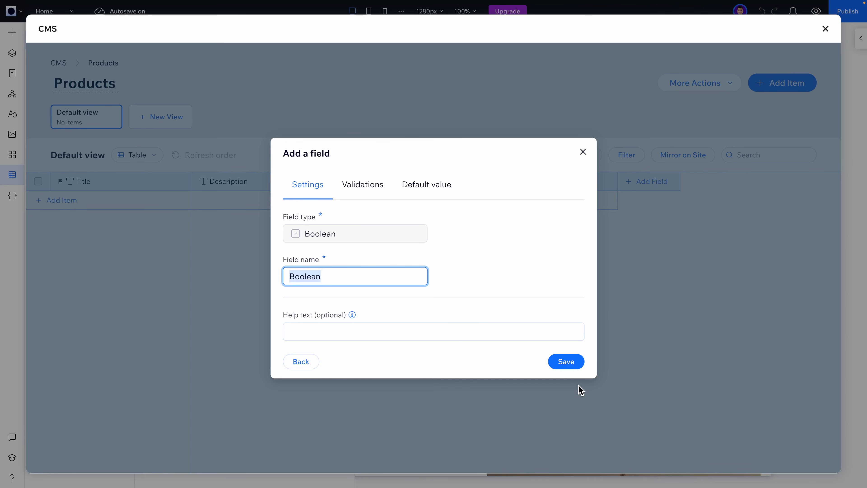
text(Featured)
click(561, 368)
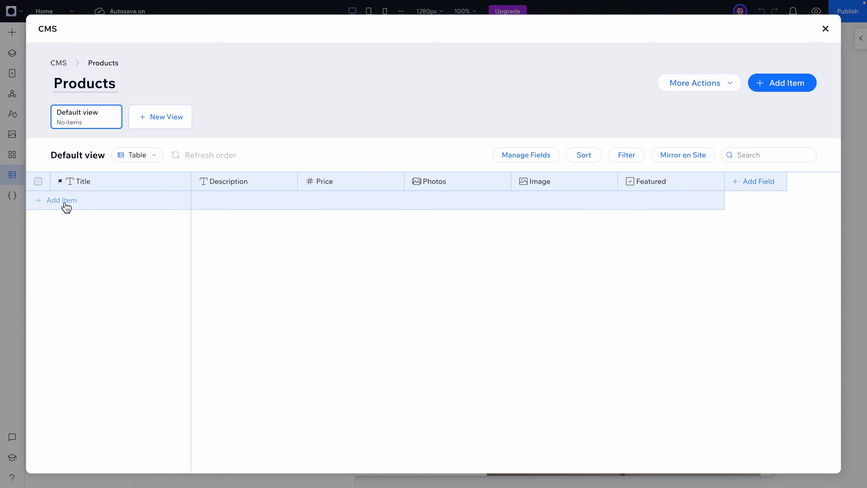
- Add a first item to the Products collection with the title Product 1
click(73, 201)
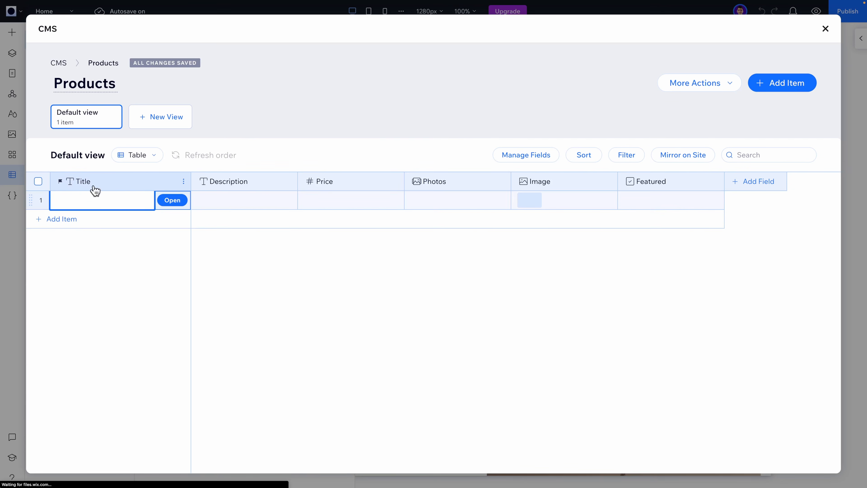
text(Pr)
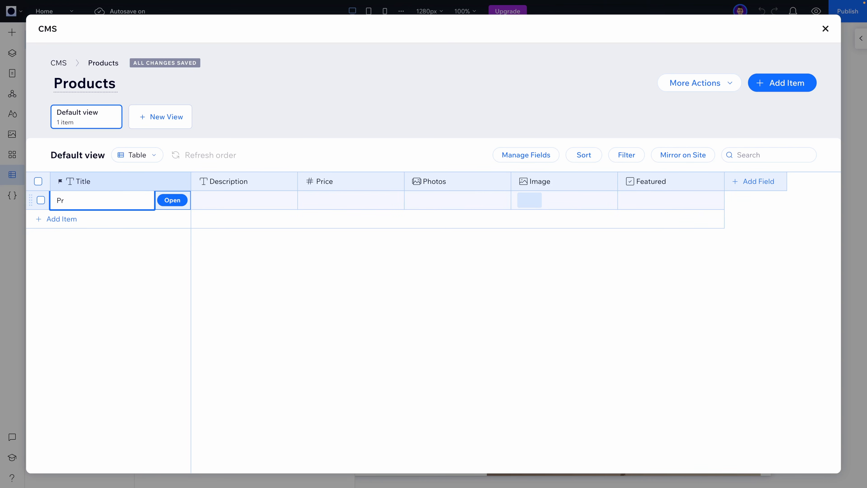
text(oduct 1)
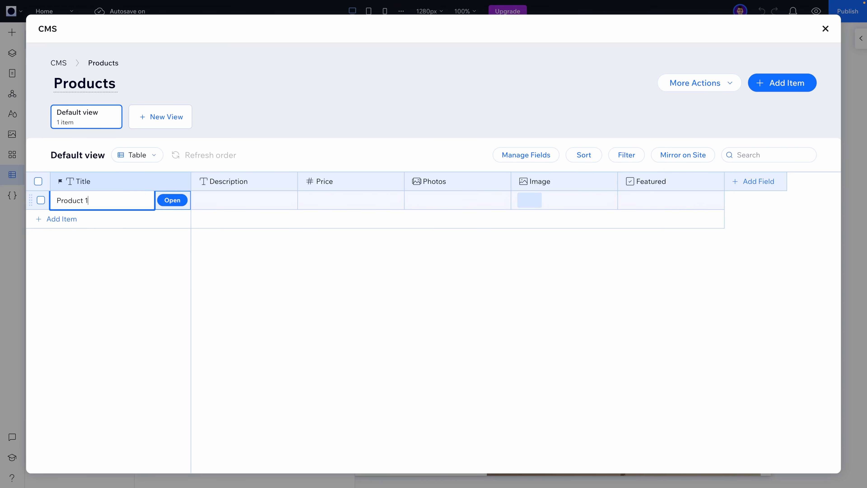
click(164, 253)
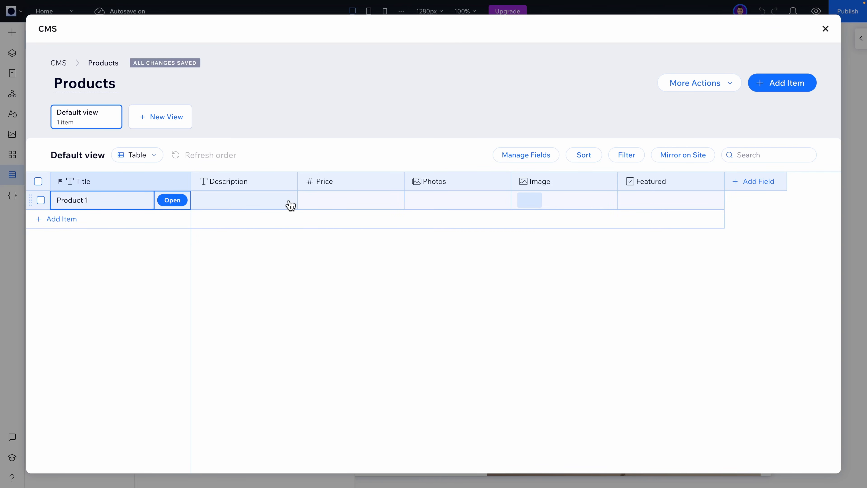
- Set Product 1's description to "Fondes chair in solid oak wood with natural finish FSC Mix Credi" and its price to 1200
click(235, 206)
text(Fondes chair in solid oak wood with natural finish FSC Mix Credit)
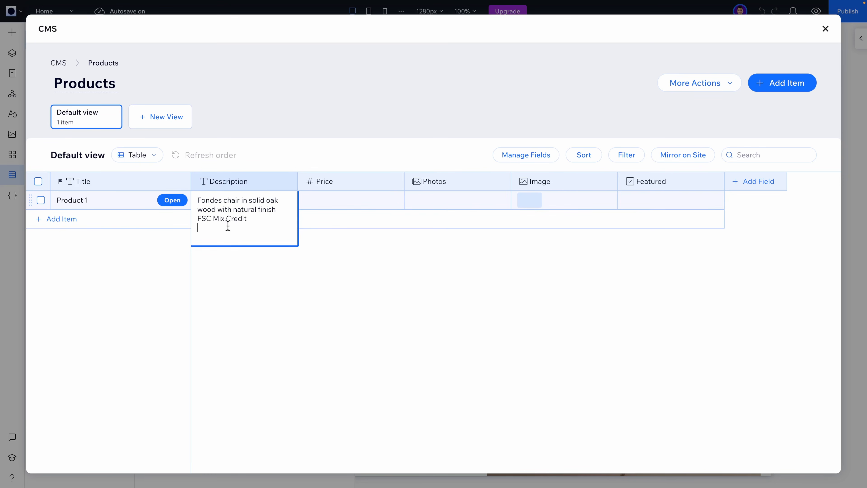
key(BackSpace)
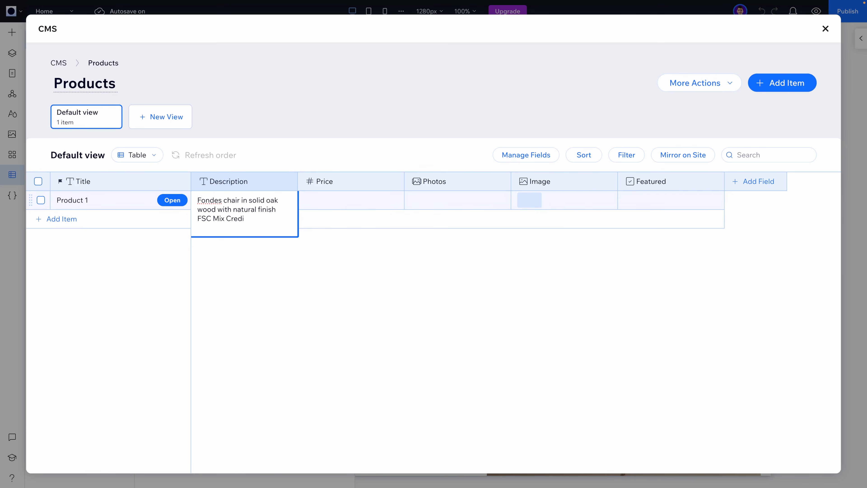
click(320, 201)
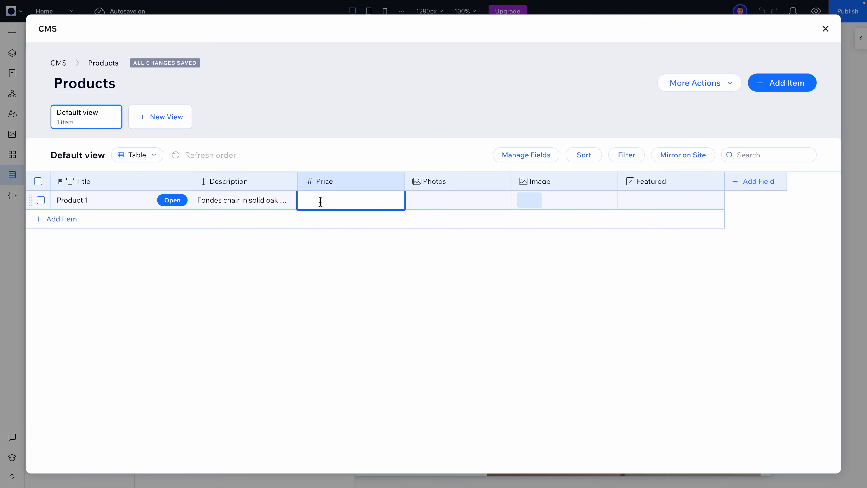
text(1200)
- Search Media from Wix for furniture and add the photo of the dark stone table with pale chair to Product 1's Photos gallery
click(424, 202)
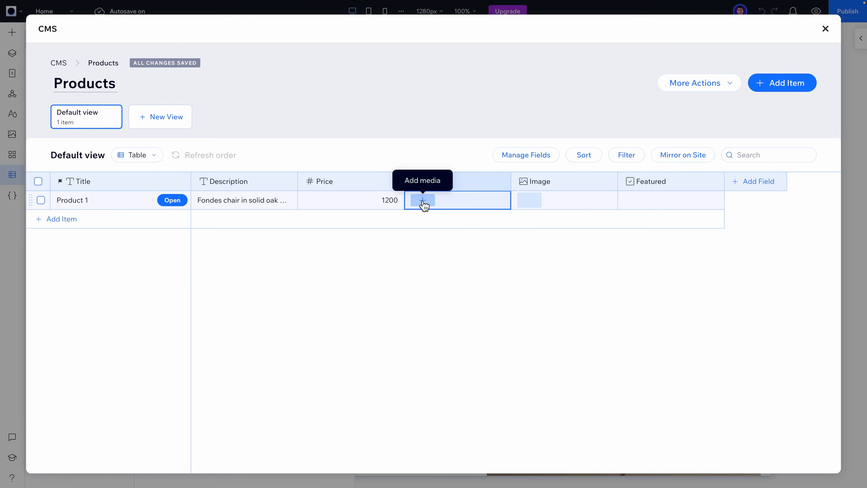
click(423, 201)
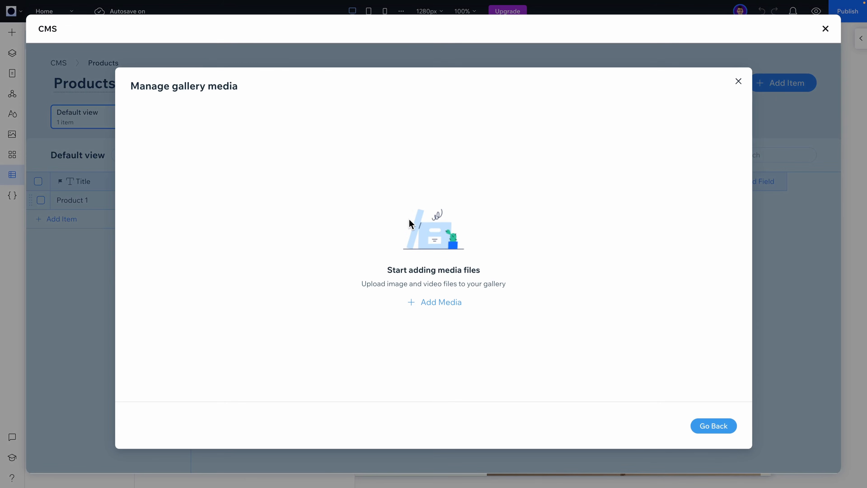
click(441, 303)
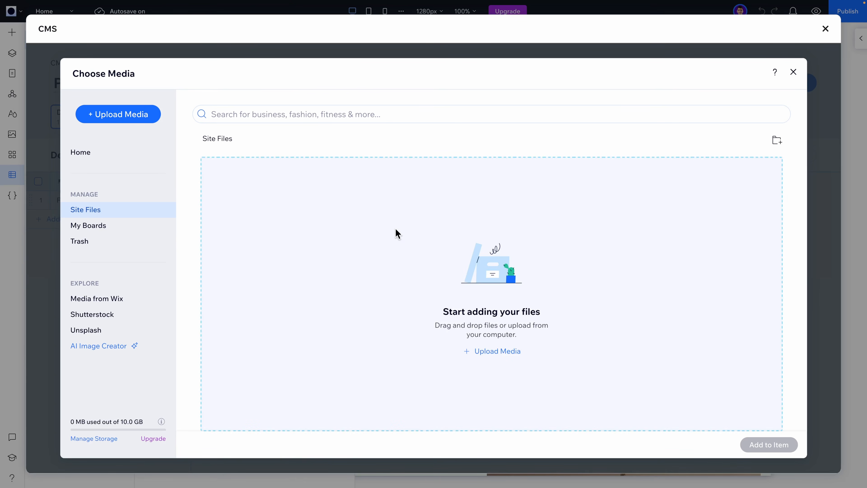
click(116, 305)
text(furniture)
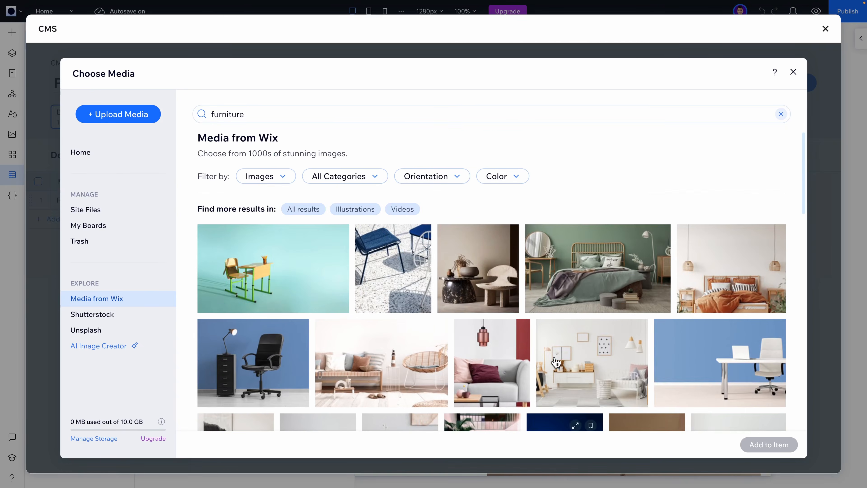
scroll(555, 361, down, 6)
scroll(555, 356, up, 6)
click(478, 268)
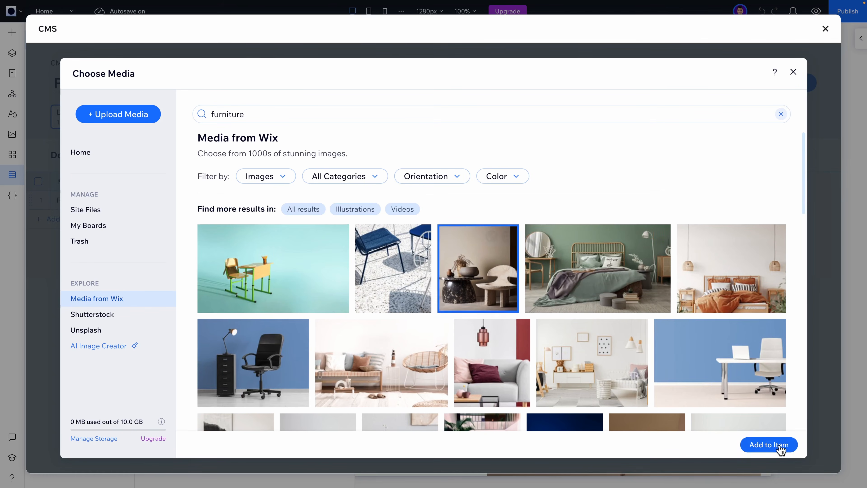
click(770, 446)
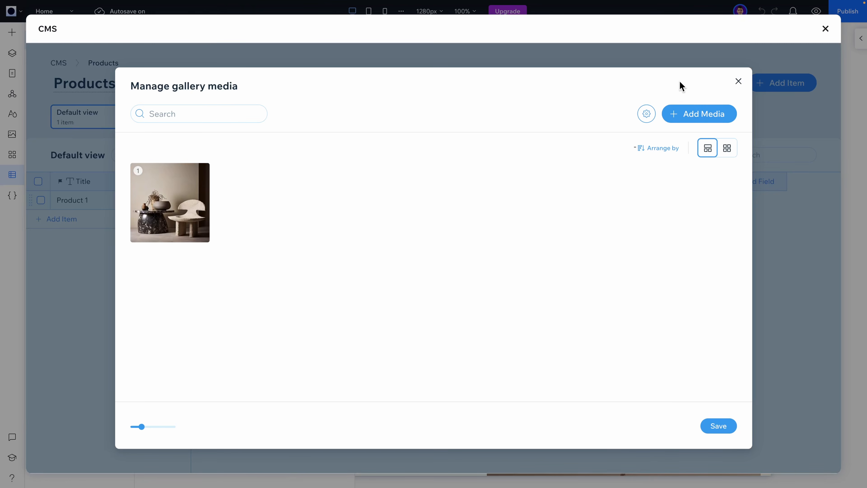
- Add a second photo to Product 1's gallery, showing a wooden chair with an orange seat beside a table
click(687, 118)
click(646, 120)
click(220, 149)
scroll(352, 279, down, 10)
click(239, 342)
click(765, 447)
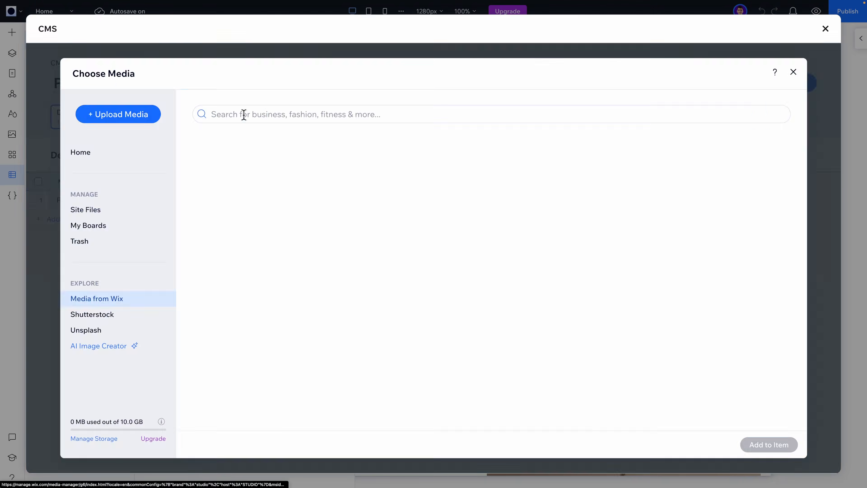
- Search Media from Wix for furniture, add the orange chair on a light background as the third photo, and save Product 1's gallery
click(245, 114)
text(furniture)
key(Return)
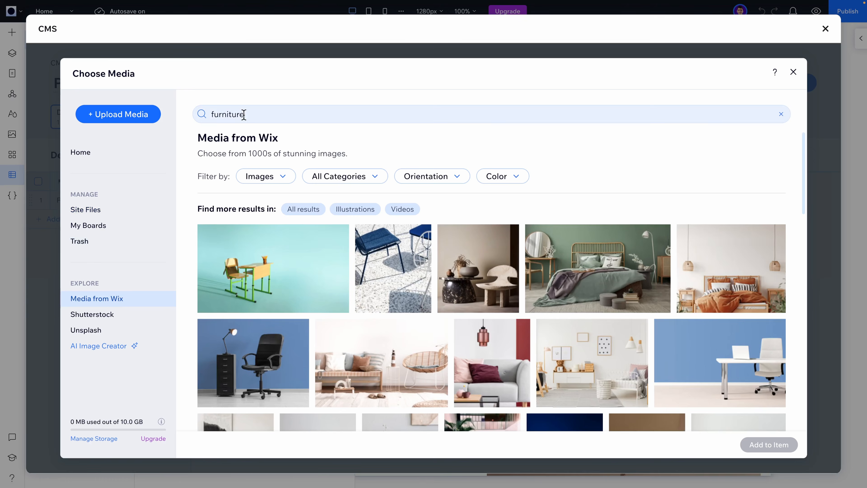
scroll(480, 333, down, 10)
scroll(483, 334, down, 15)
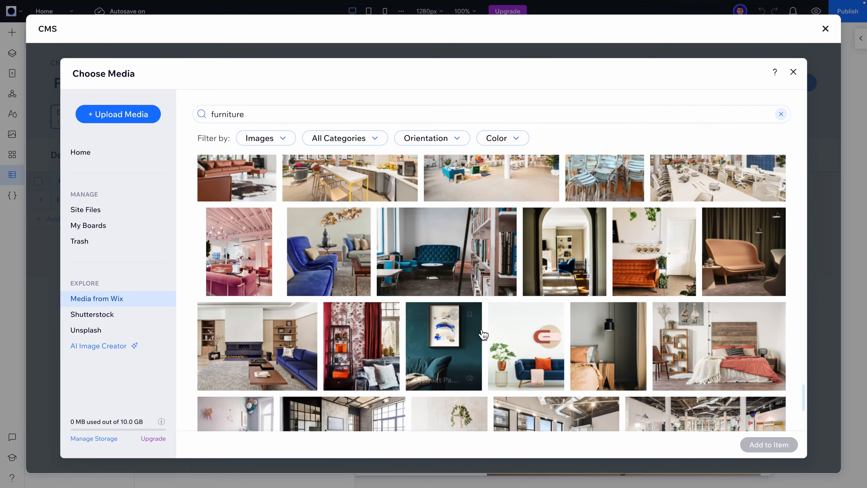
scroll(483, 333, down, 5)
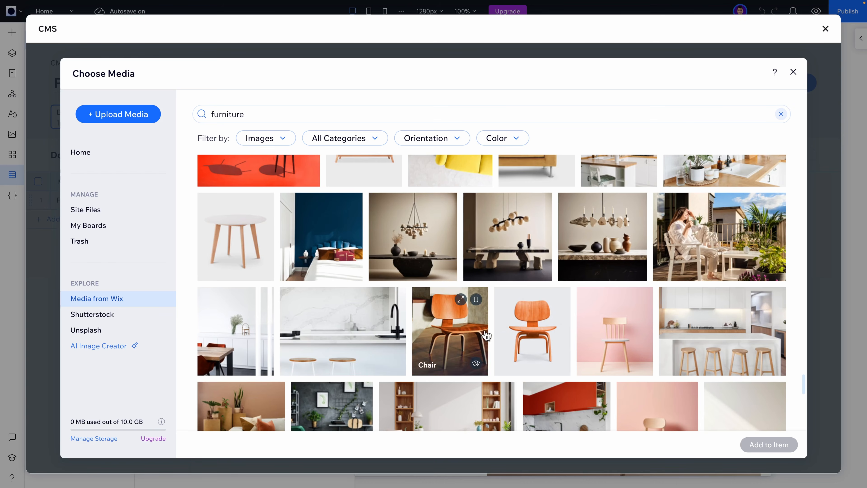
click(547, 337)
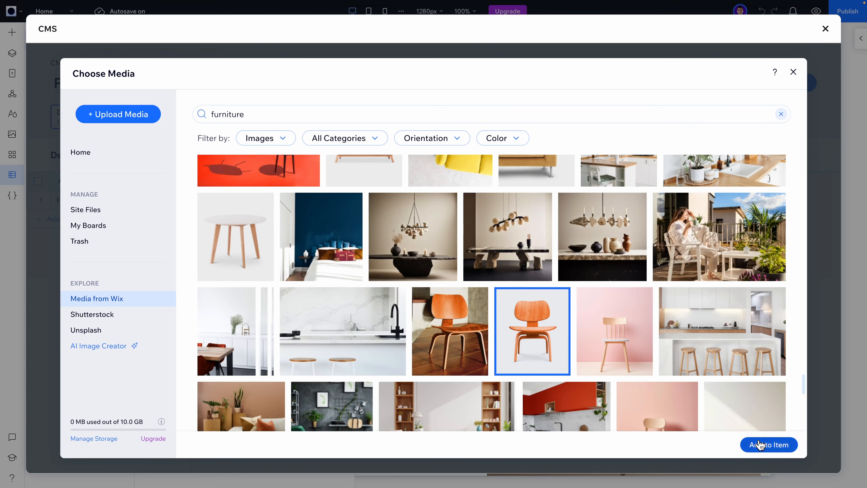
click(765, 443)
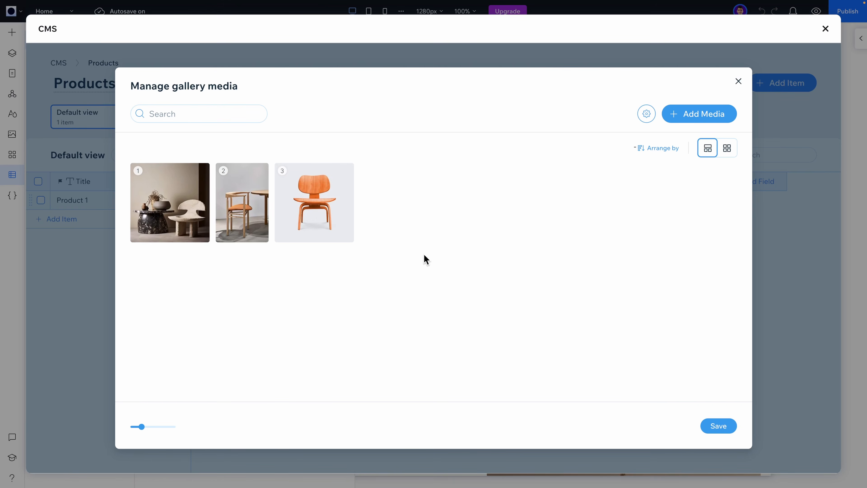
click(716, 430)
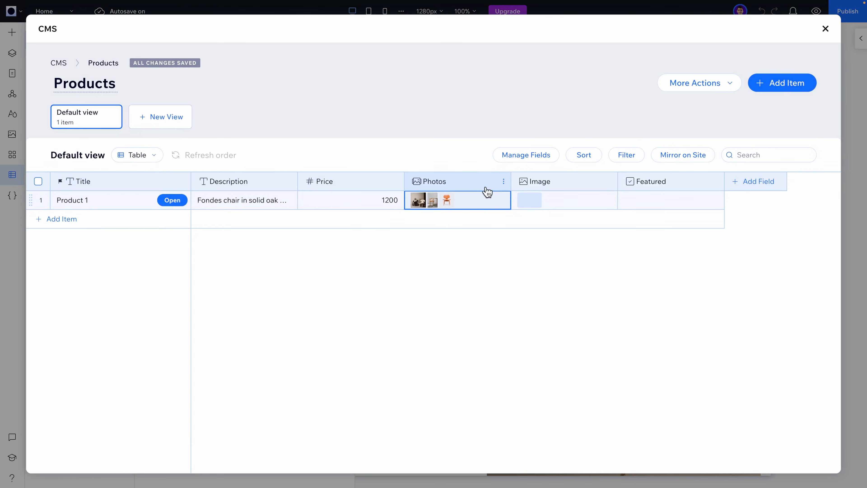
- Set Product 1's Image field to the stone table and pale chair picture from a furniture search in Media from Wix
click(538, 201)
click(106, 298)
click(268, 115)
text(furniture)
key(Return)
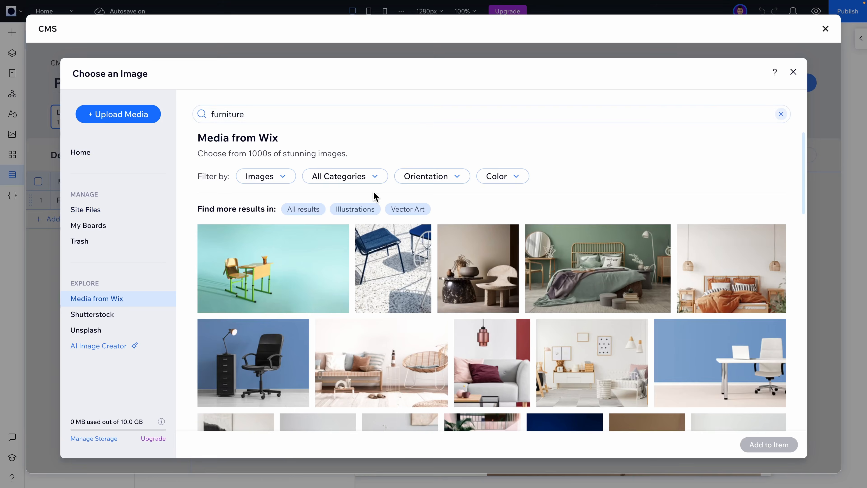
scroll(373, 194, down, 1)
click(488, 219)
click(768, 444)
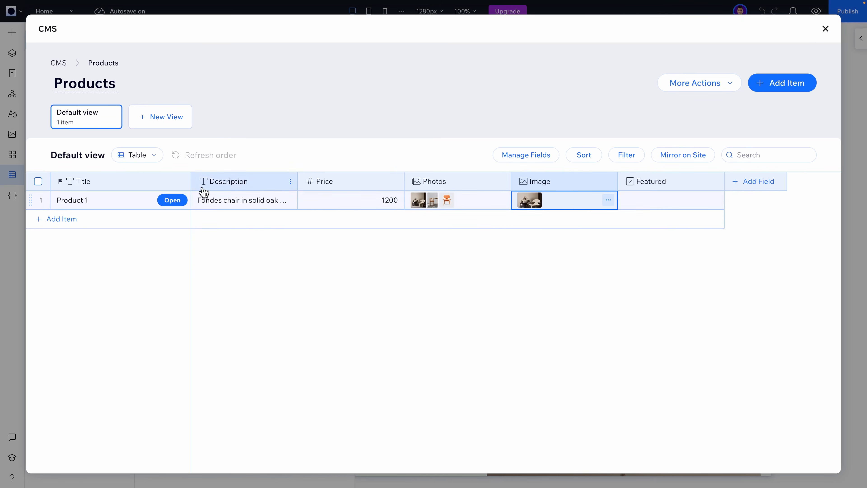
- Turn the Featured option of Product 1 on and off again
click(632, 202)
click(631, 202)
click(631, 202)
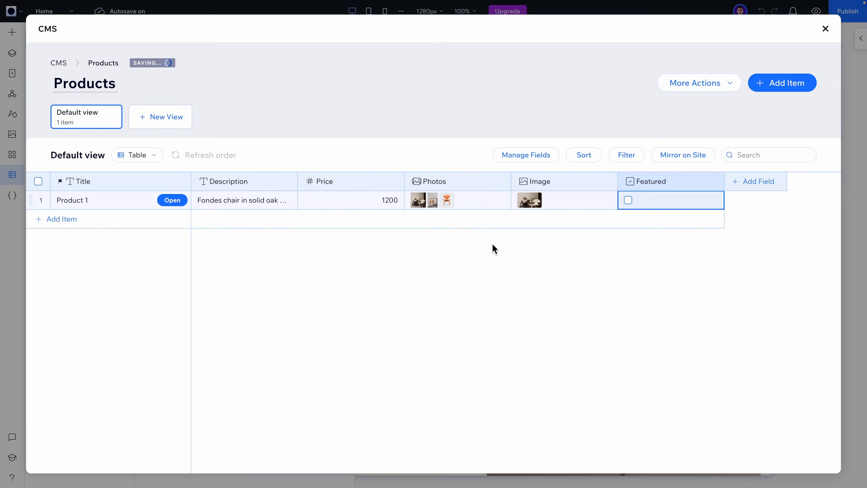
- Add items Product 2, 3 and 4 with descriptions, prices 600, 299 and 560, and furniture photos and images, and close the CMS
click(63, 221)
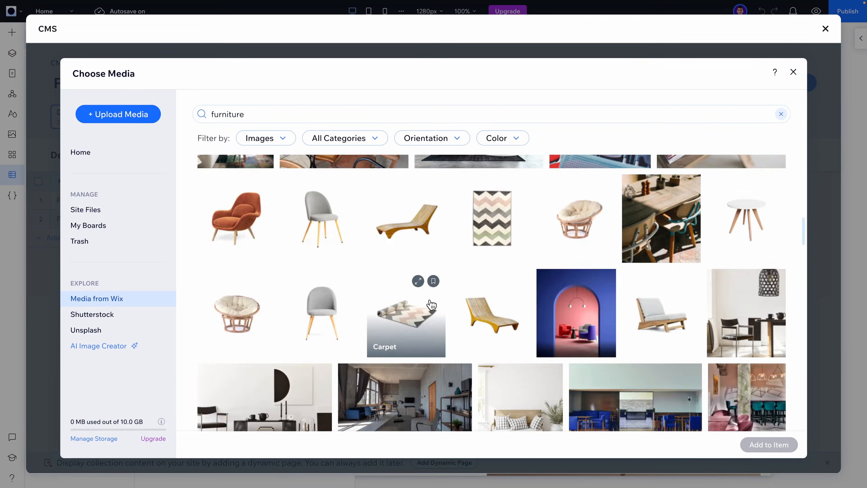
scroll(384, 314, down, 5)
scroll(384, 315, down, 3)
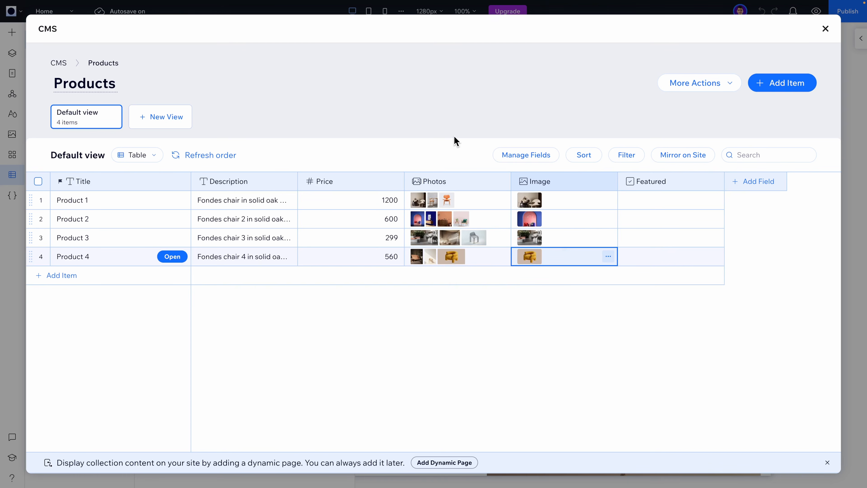
key(Escape)
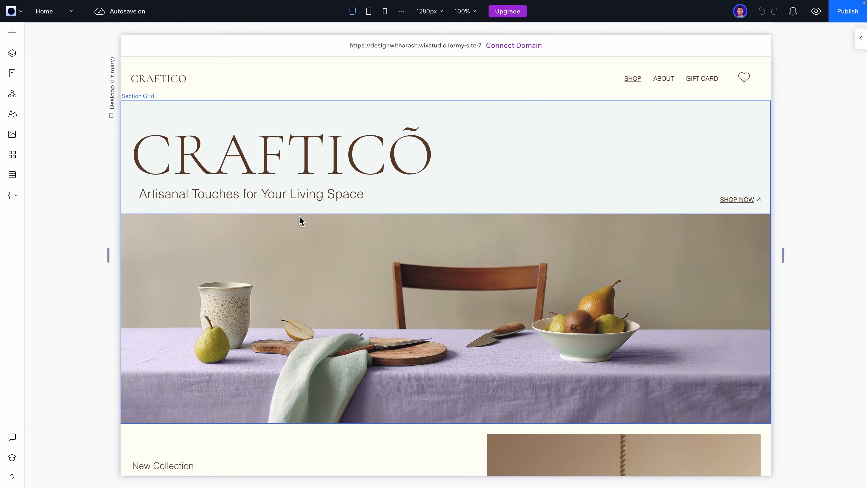
- Examine the collection choice and page types offered for a new dynamic page, and close the dialog without adding one
click(12, 73)
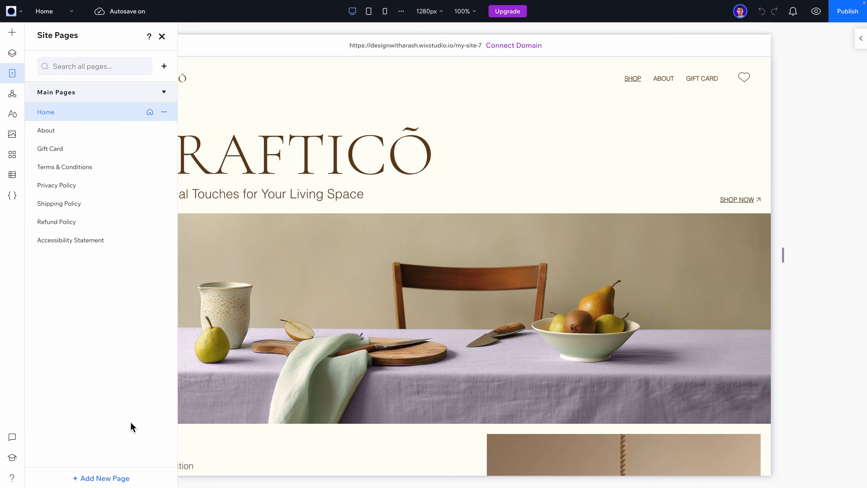
click(102, 478)
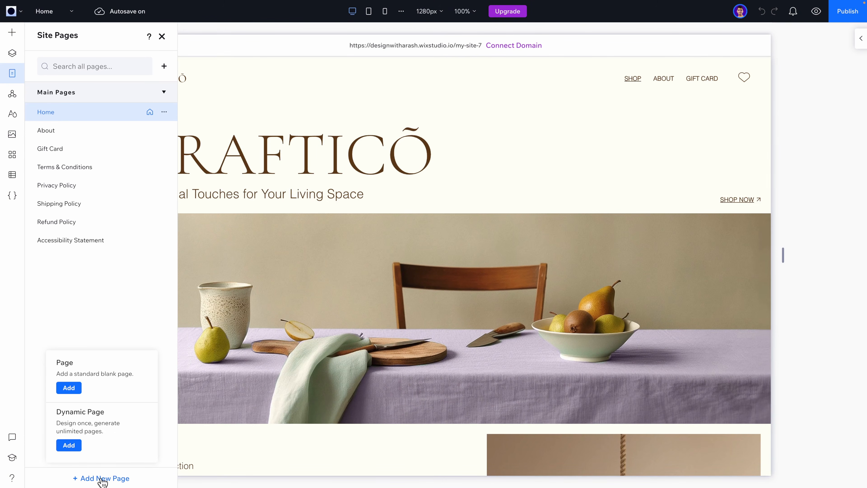
click(91, 422)
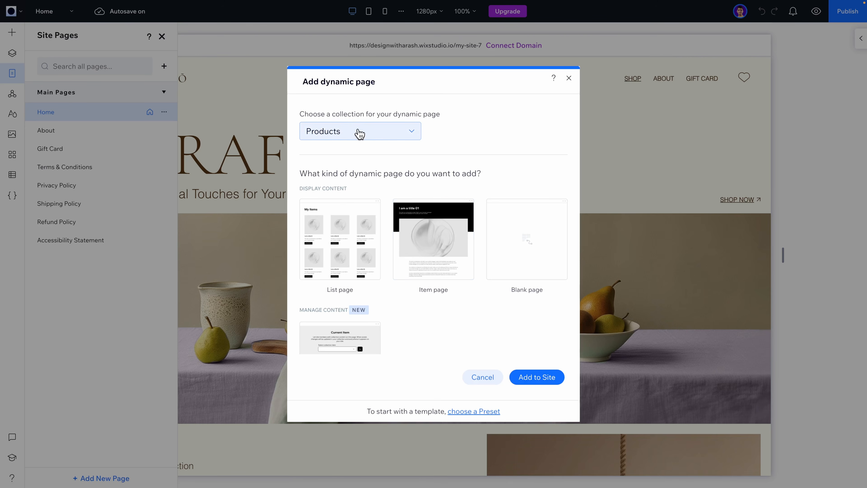
click(324, 134)
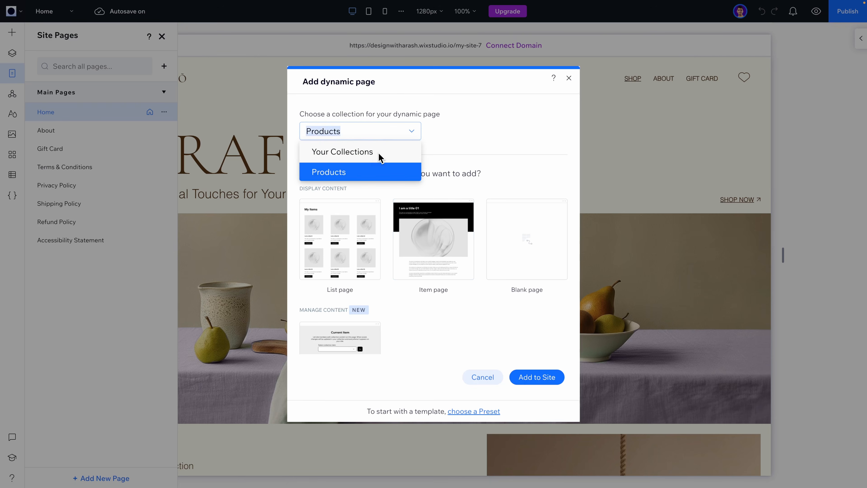
click(456, 115)
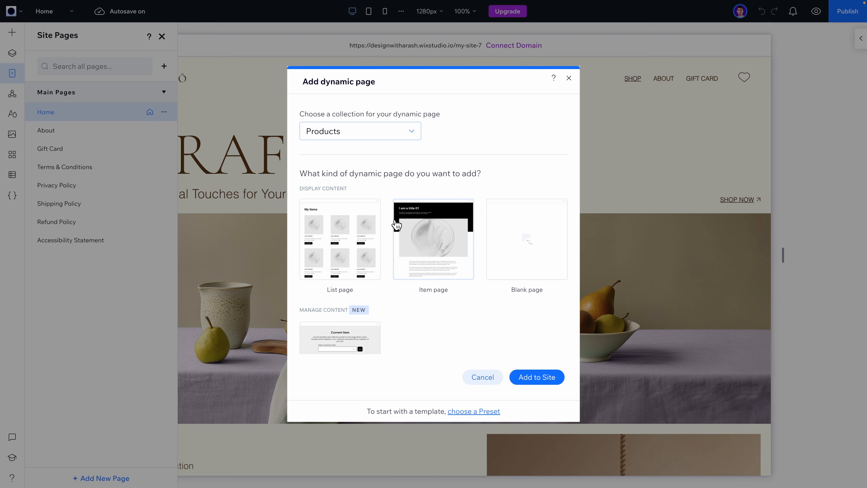
click(569, 78)
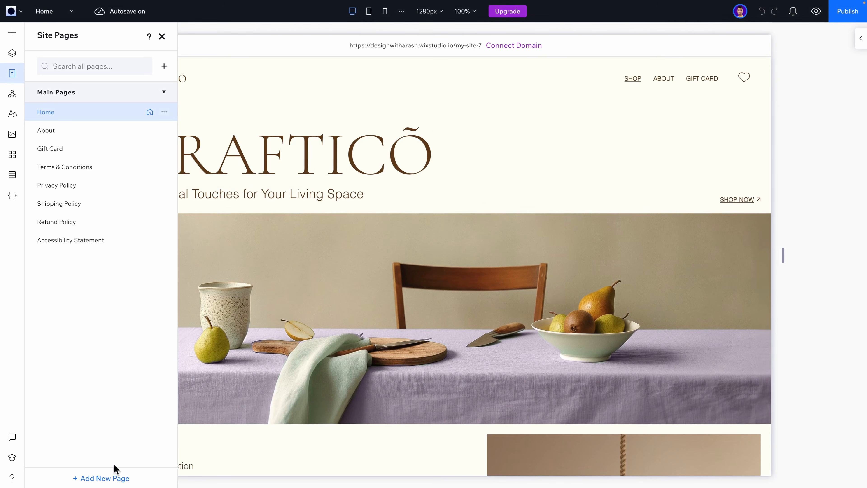
- Add a standard blank page to the site and name it Product
click(110, 478)
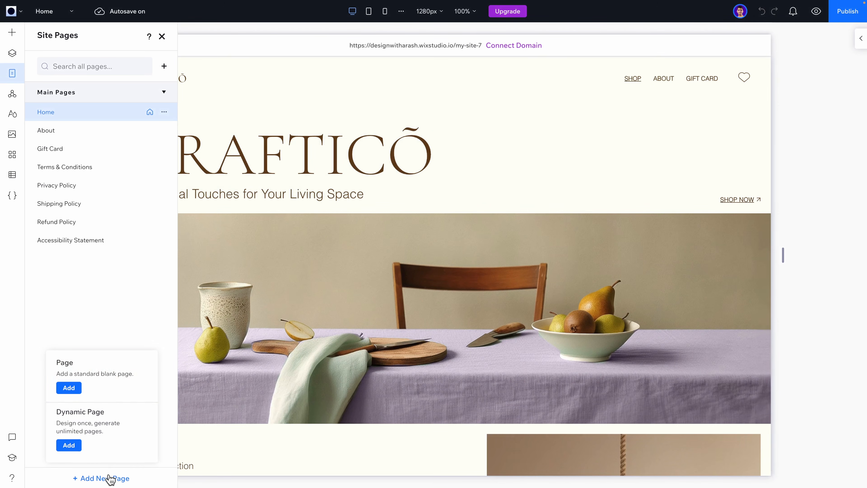
click(69, 389)
key(BackSpace)
text(P)
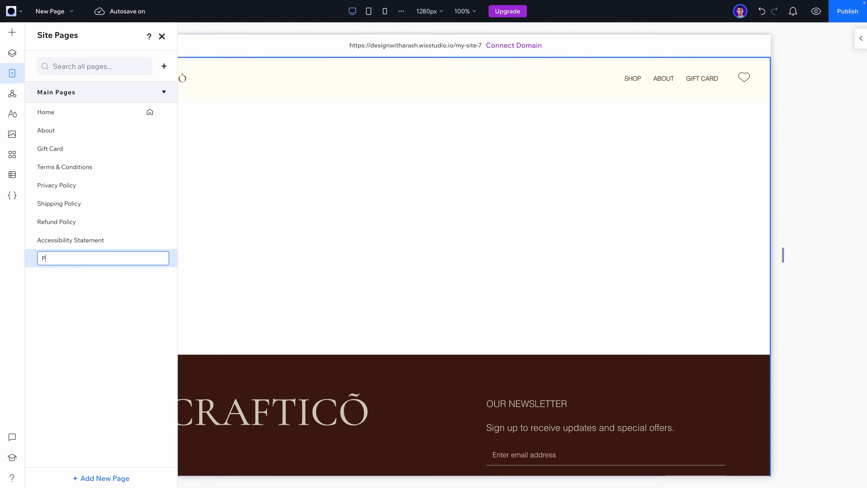
text(roduct)
click(205, 229)
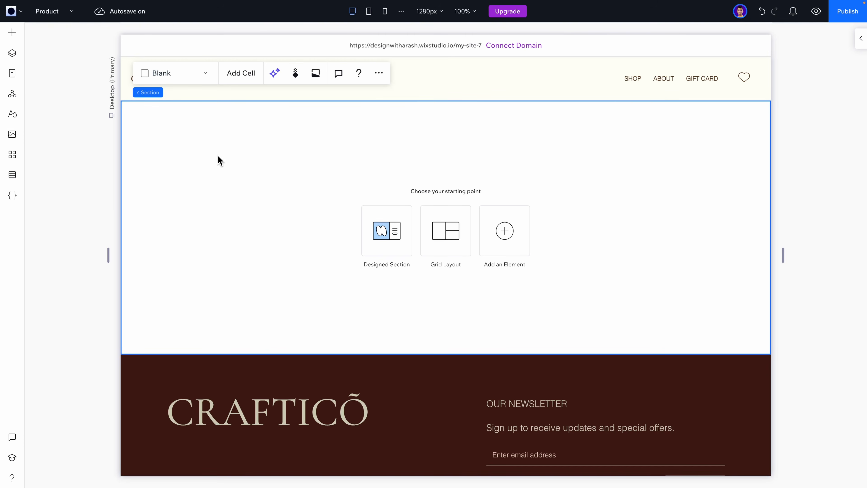
- Add a title element to the blank section of the Product page with the text PRODUCT LIST
click(505, 239)
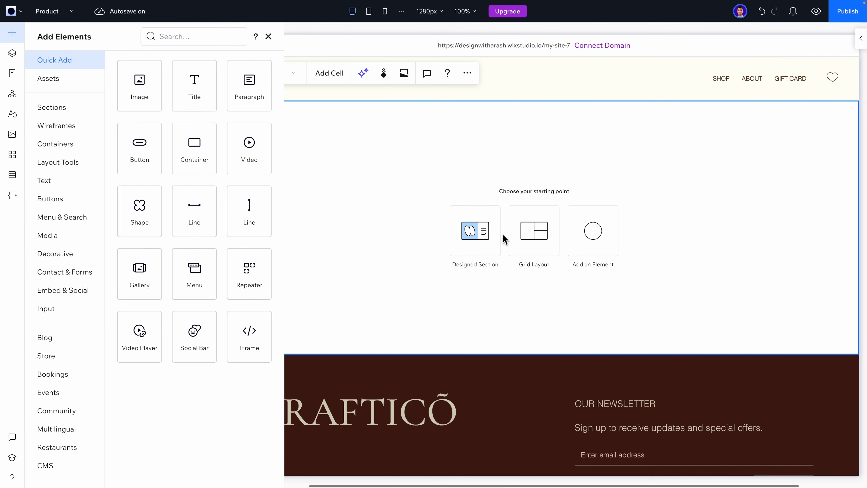
click(193, 91)
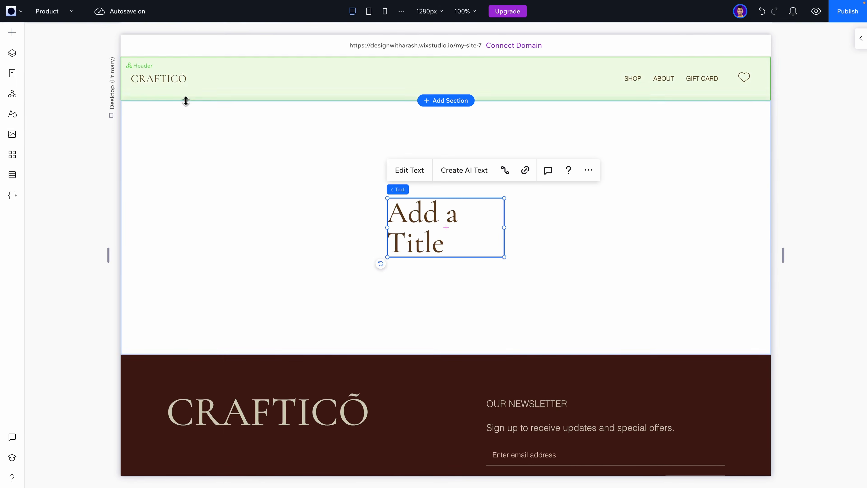
double_click(412, 213)
text(PR)
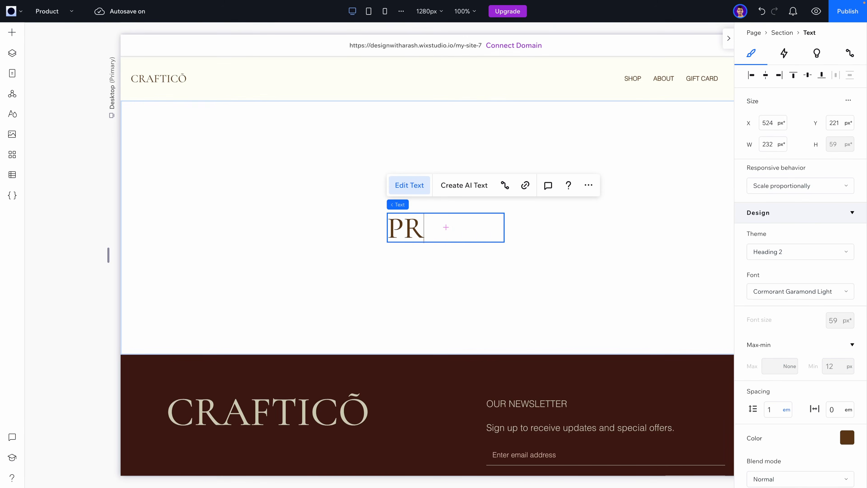
text(ODUCT LIST)
key(Escape)
- Widen the PRODUCT LIST title so it fits on one line and move it to the section's upper-left corner
drag(504, 196, 603, 195)
drag(523, 183, 300, 99)
click(271, 190)
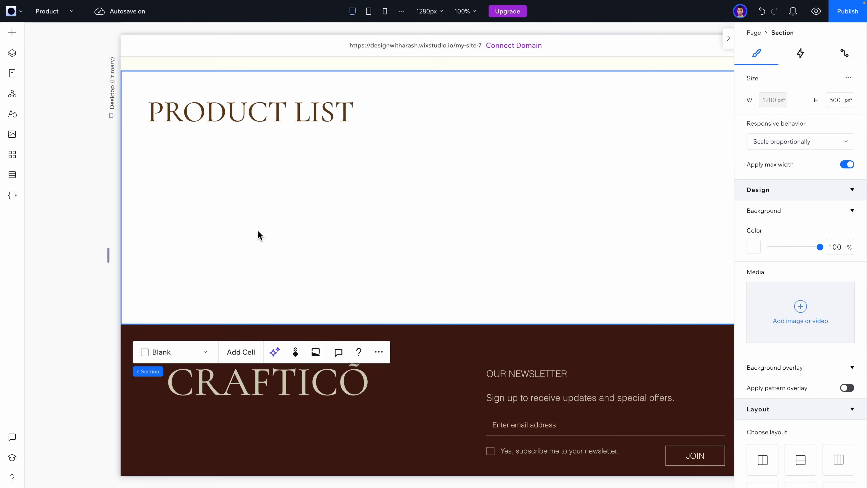
- Add a second cell beneath the PRODUCT LIST title's cell and shorten the title row so the empty cell starts just below the heading
click(241, 353)
click(247, 431)
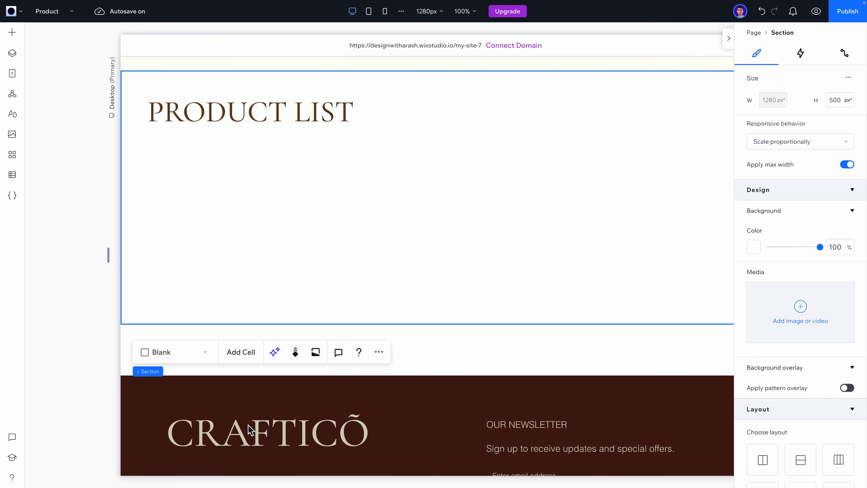
click(205, 229)
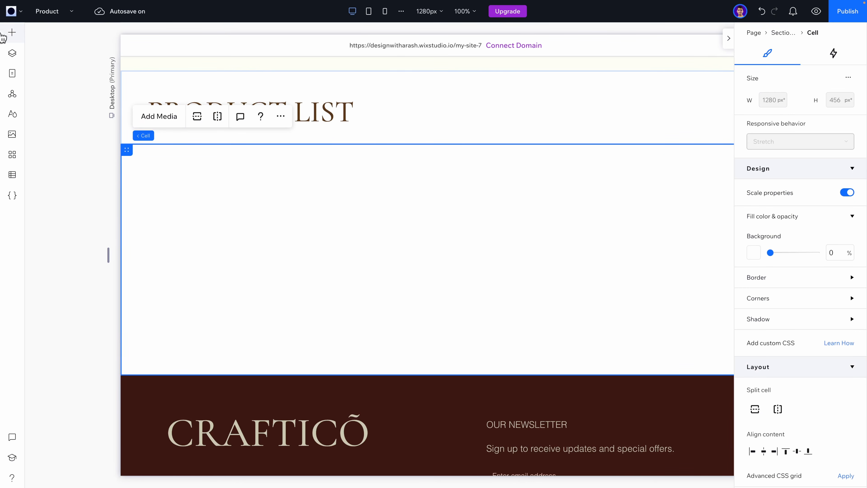
- Find a gallery element by searching for "gallery" and add a Pro Gallery to the empty lower cell
click(13, 41)
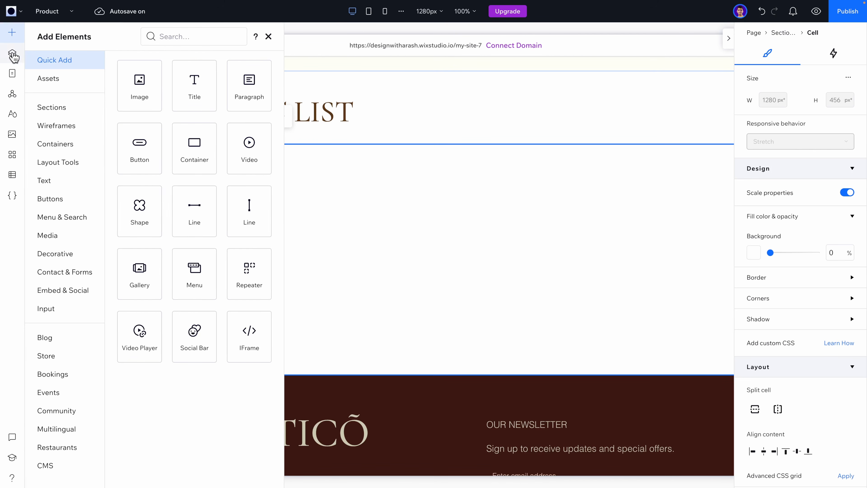
click(165, 40)
text(gallery)
key(Return)
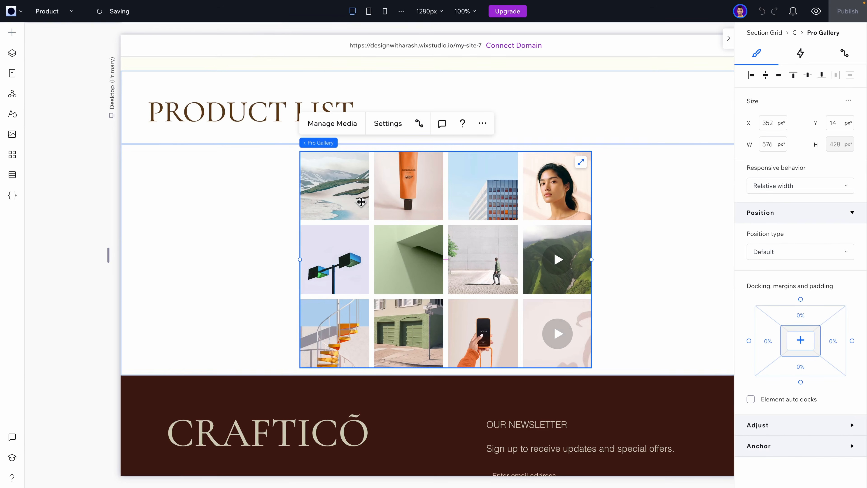
- Change the Pro Gallery's layout to Mix and close its settings
click(385, 130)
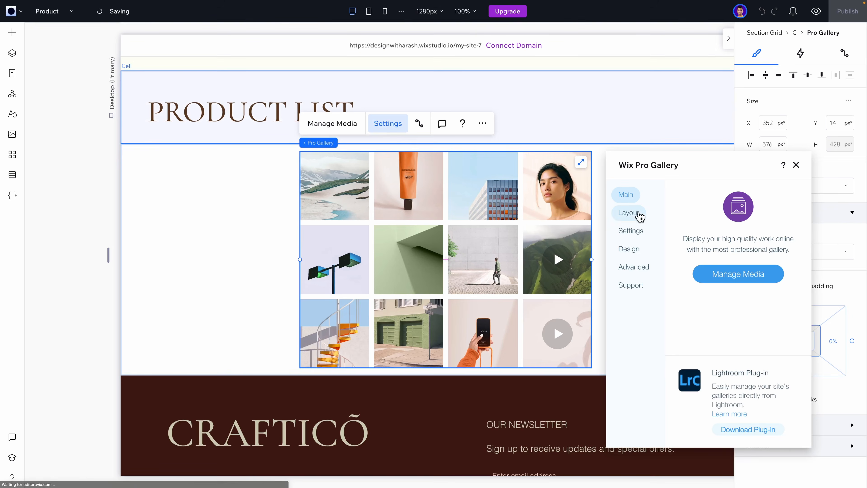
click(637, 215)
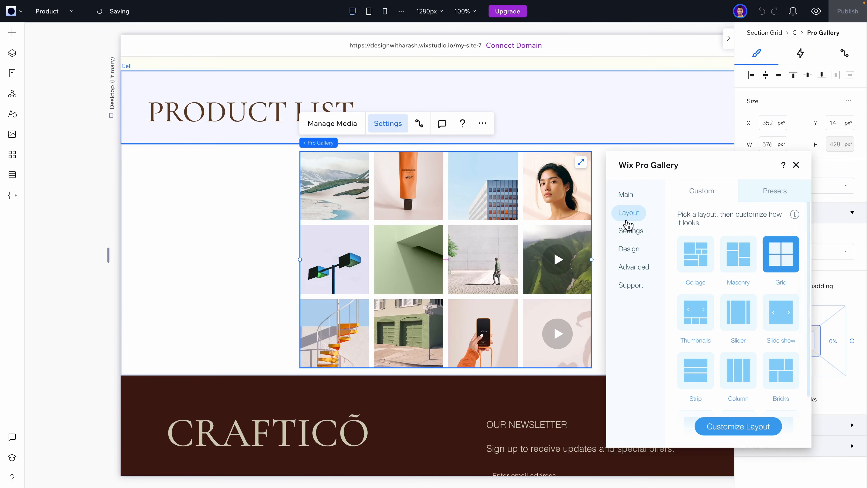
scroll(717, 281, down, 2)
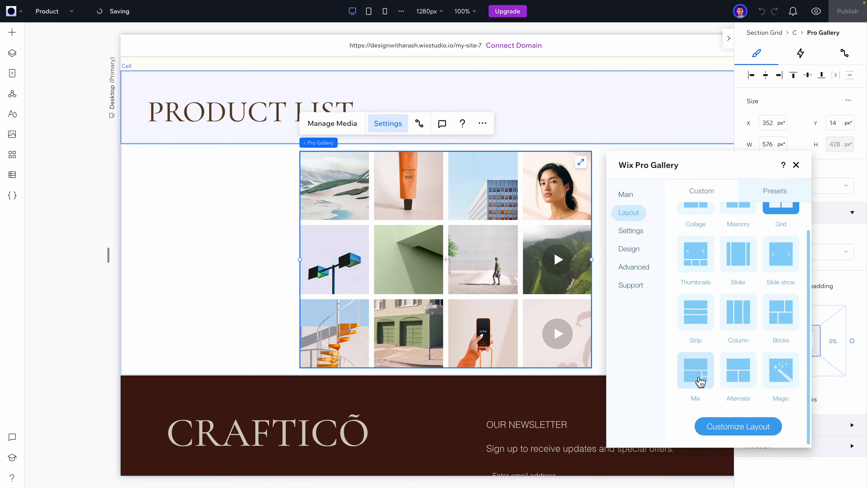
click(778, 318)
click(697, 361)
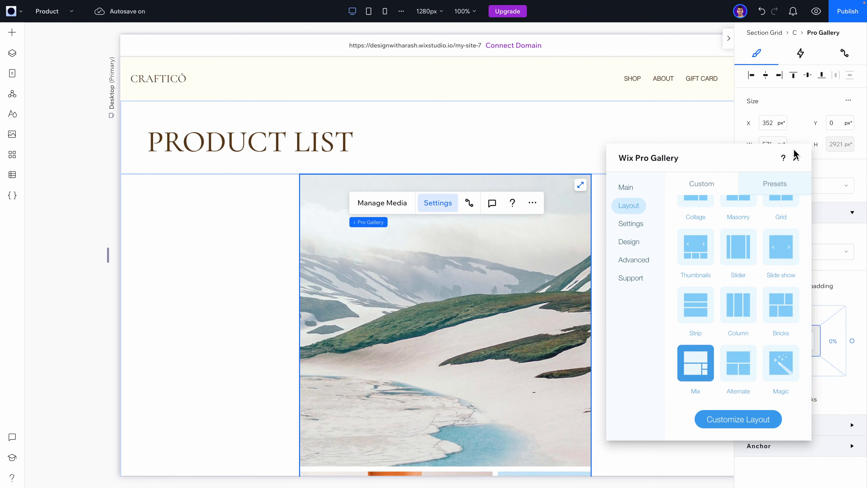
click(795, 158)
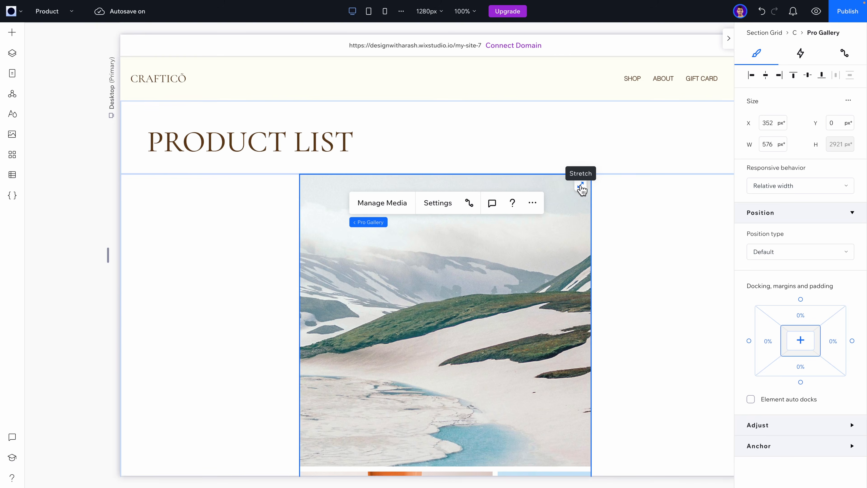
- Stretch the gallery to fill its whole cell and check the enlarged images down the page
click(581, 186)
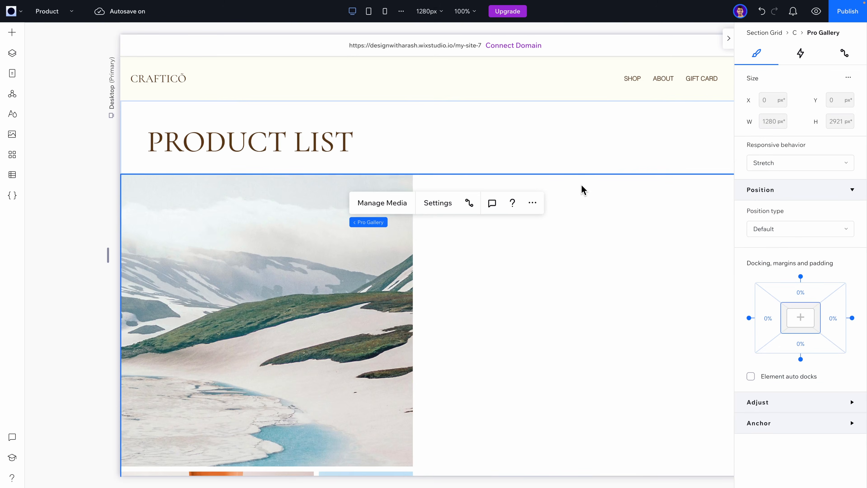
scroll(590, 228, down, 10)
scroll(591, 230, down, 5)
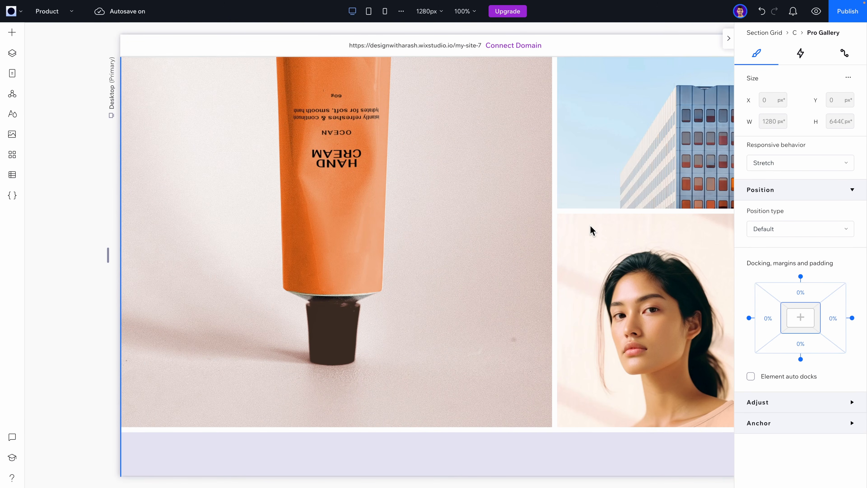
scroll(548, 139, up, 15)
- Set the padding of the Section Grid holding the title and gallery to 5% on all sides
click(122, 129)
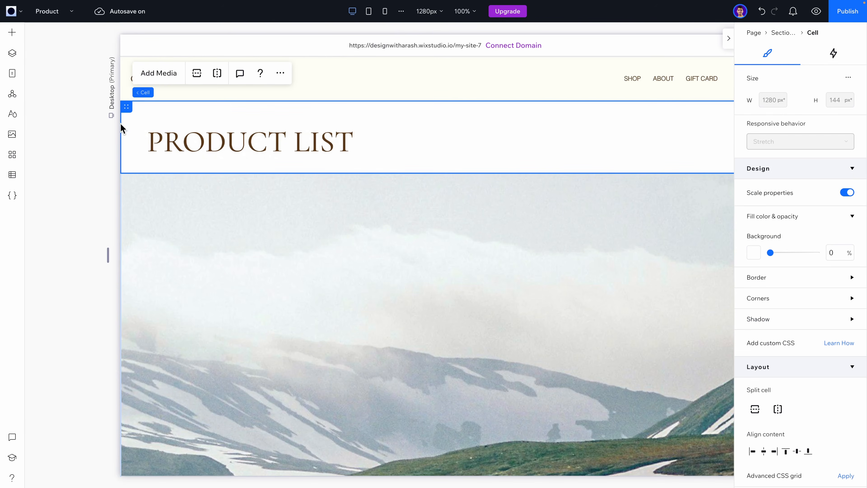
click(12, 52)
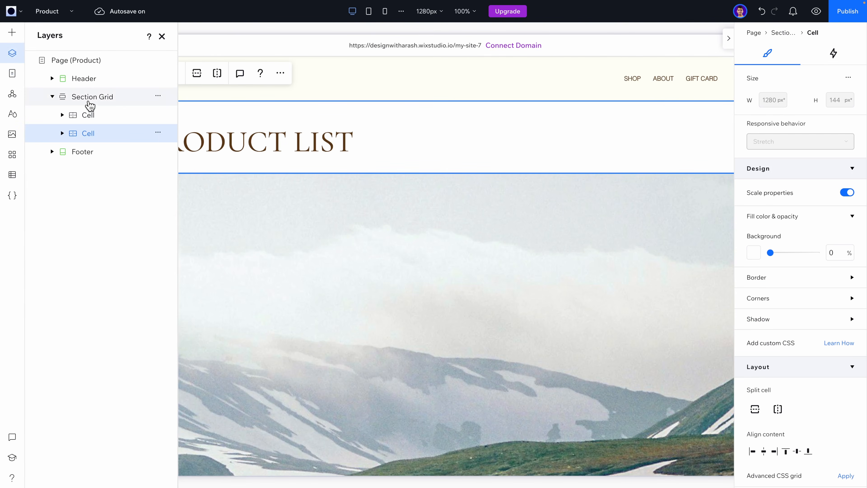
click(90, 99)
scroll(816, 358, down, 5)
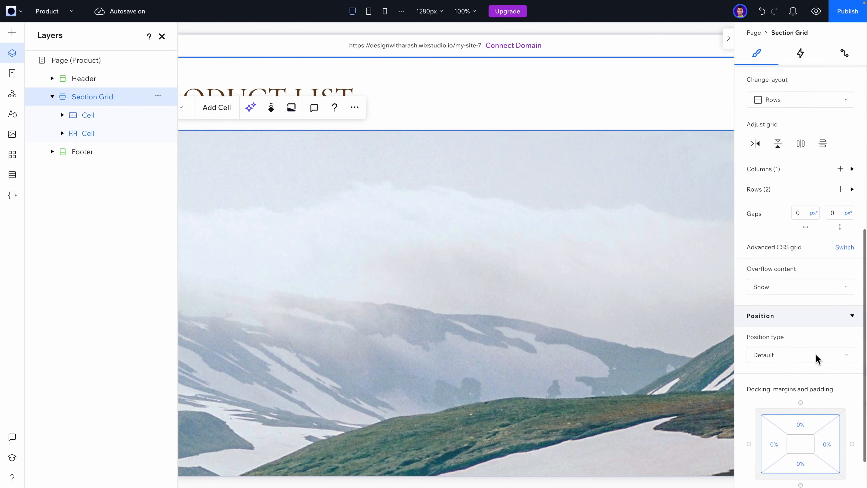
scroll(817, 358, down, 2)
click(778, 399)
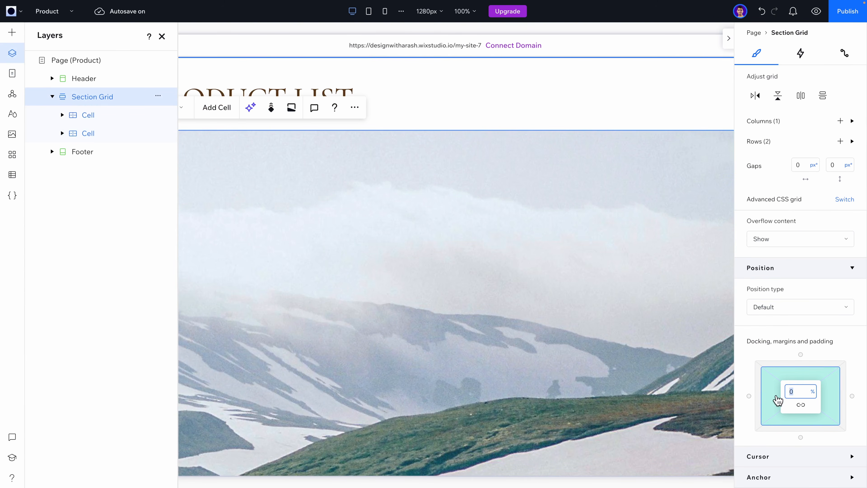
text(5)
key(Return)
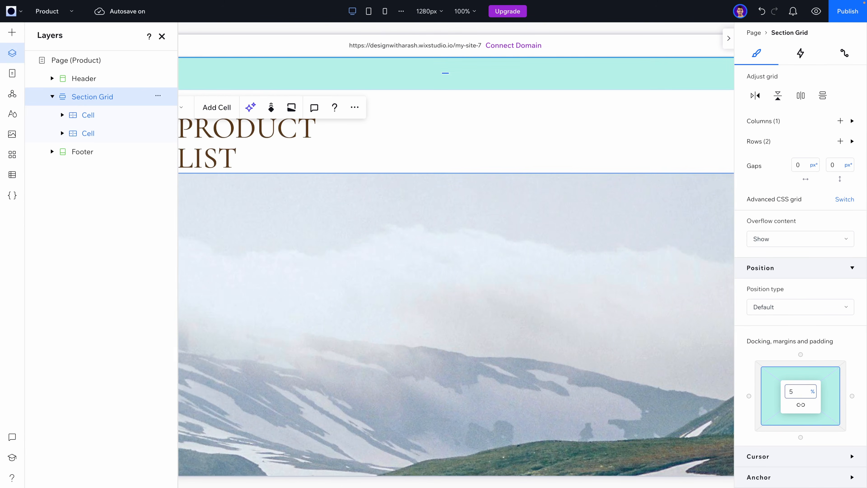
click(164, 37)
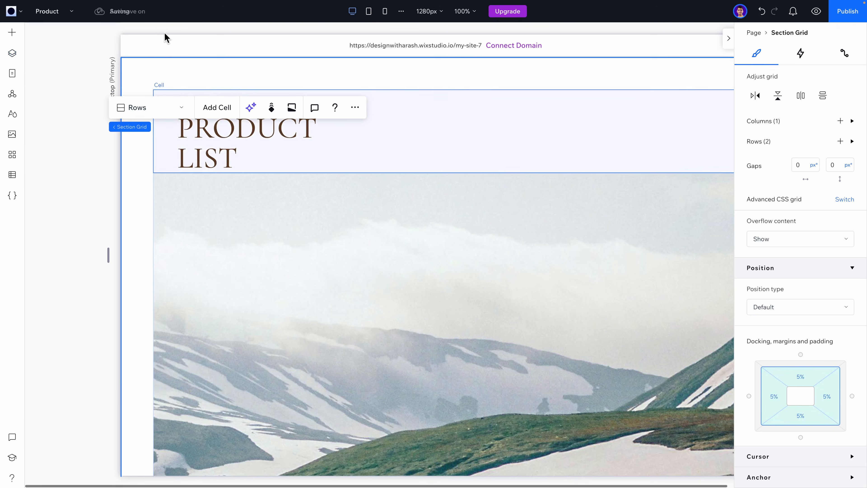
- Move the PRODUCT LIST title to its cell's left edge, widen it to about 452 px, and align it to the cell's top
drag(226, 130, 202, 136)
drag(353, 140, 383, 141)
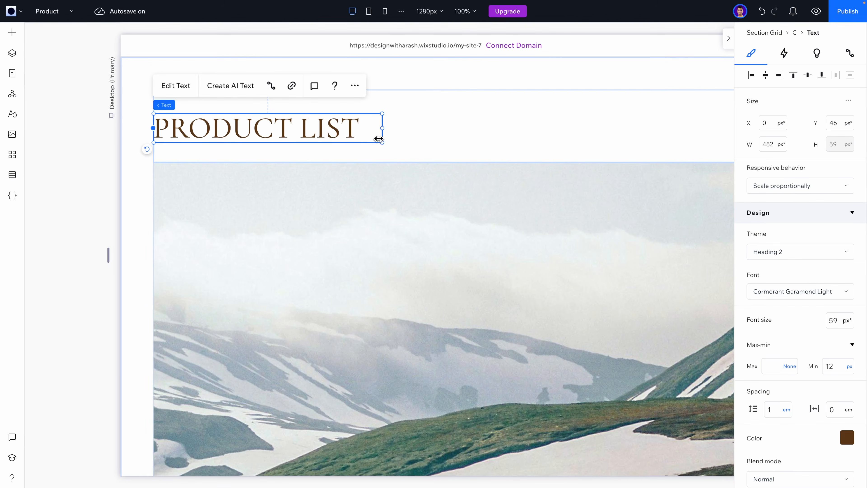
click(793, 75)
click(451, 221)
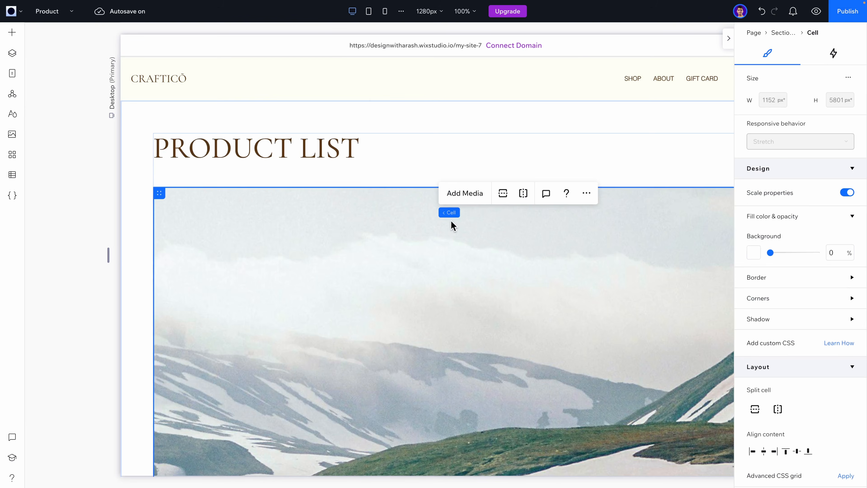
- Give the Pro Gallery's items a corner radius of 20 px in the item style design settings, and increase it to 30 px
scroll(536, 207, right, 2)
scroll(537, 208, down, 3)
scroll(536, 209, down, 5)
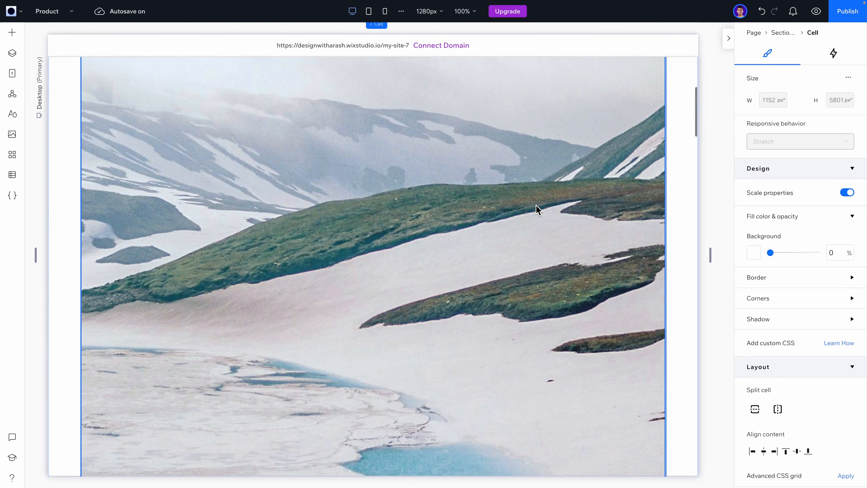
click(537, 209)
scroll(537, 209, up, 8)
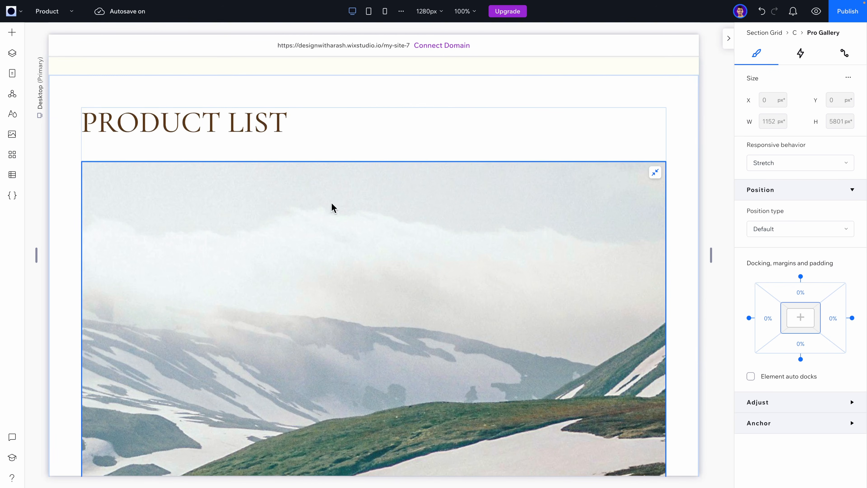
click(12, 53)
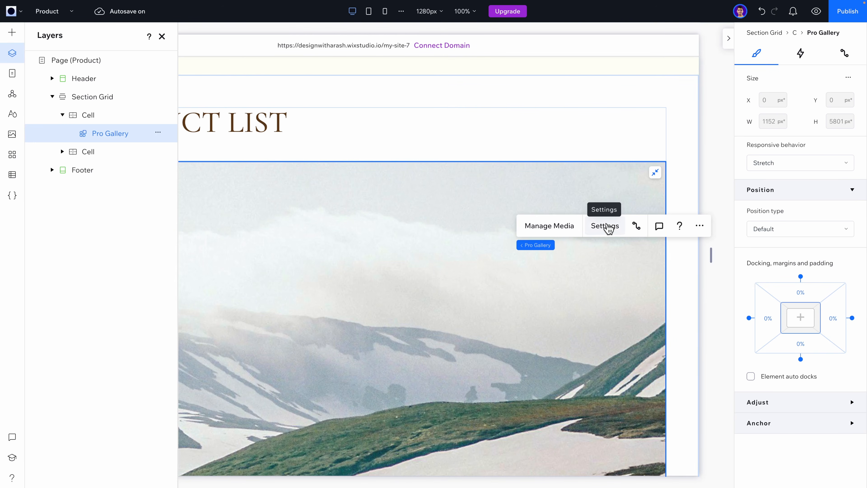
click(604, 229)
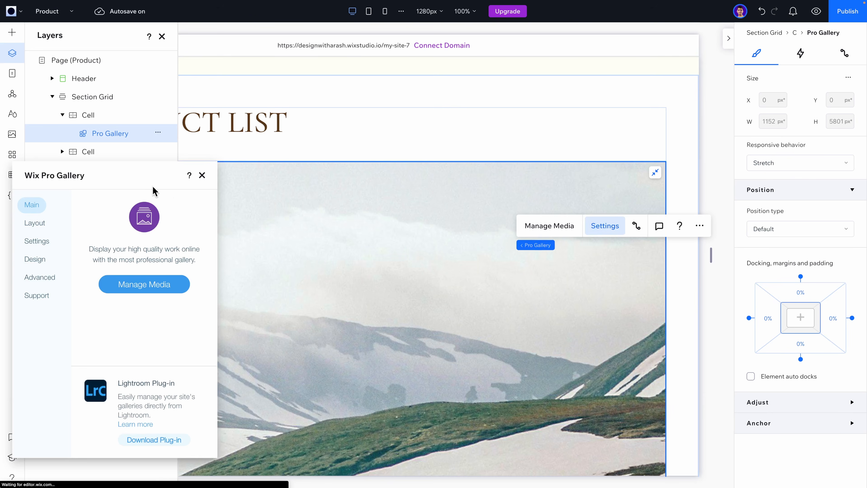
click(503, 184)
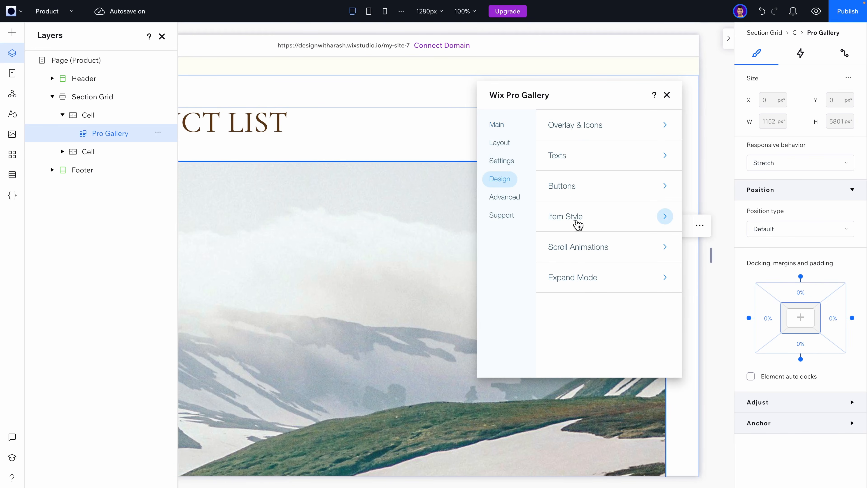
click(565, 217)
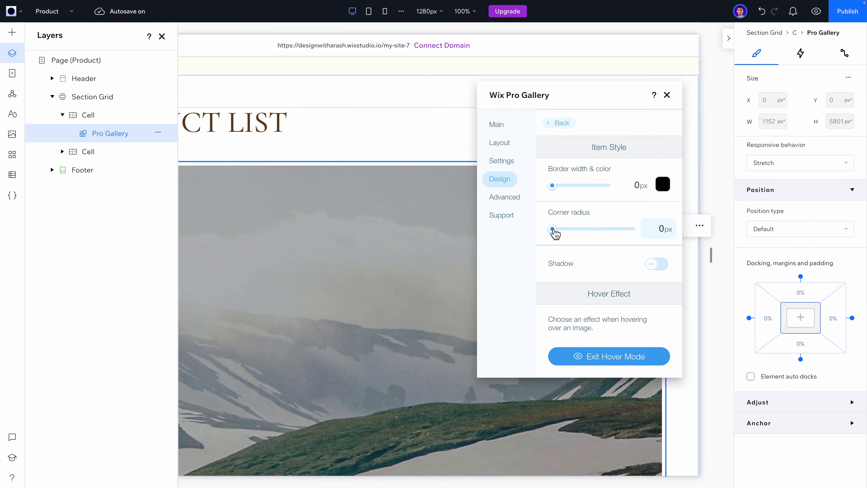
click(649, 228)
text(20)
key(Return)
drag(607, 94, 428, 103)
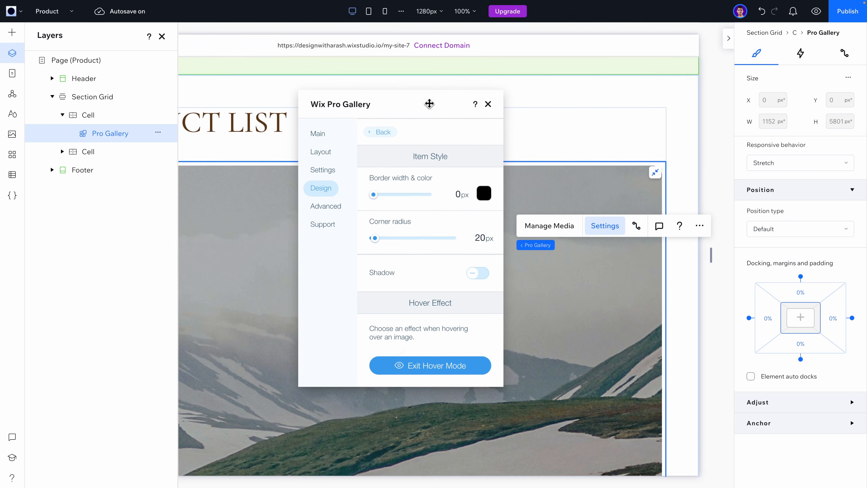
click(484, 237)
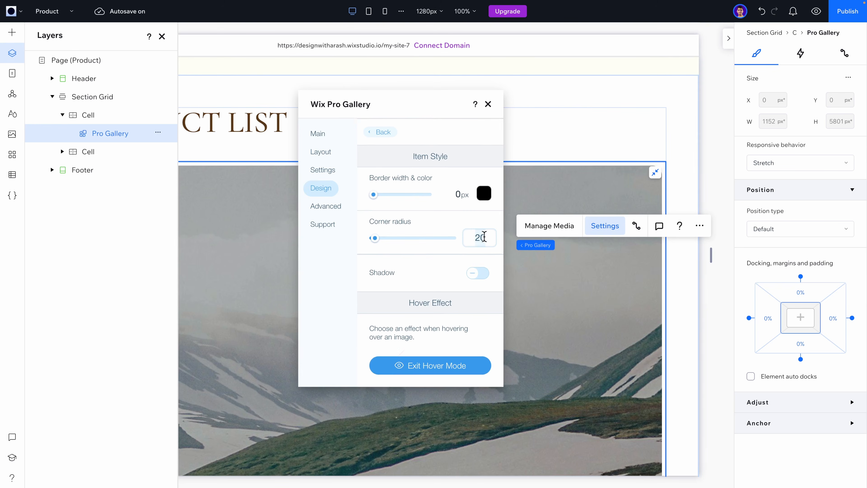
key(Return)
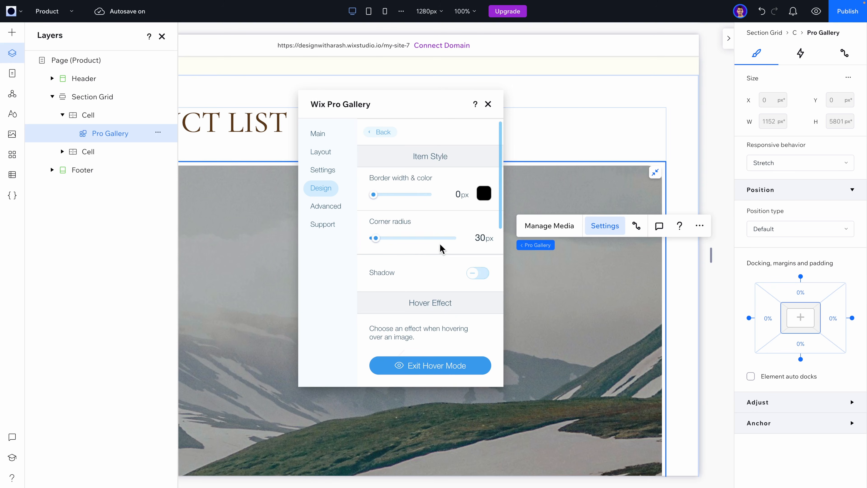
- Set the gallery items' hover effect to Zoom in
scroll(426, 281, down, 1)
scroll(427, 280, down, 2)
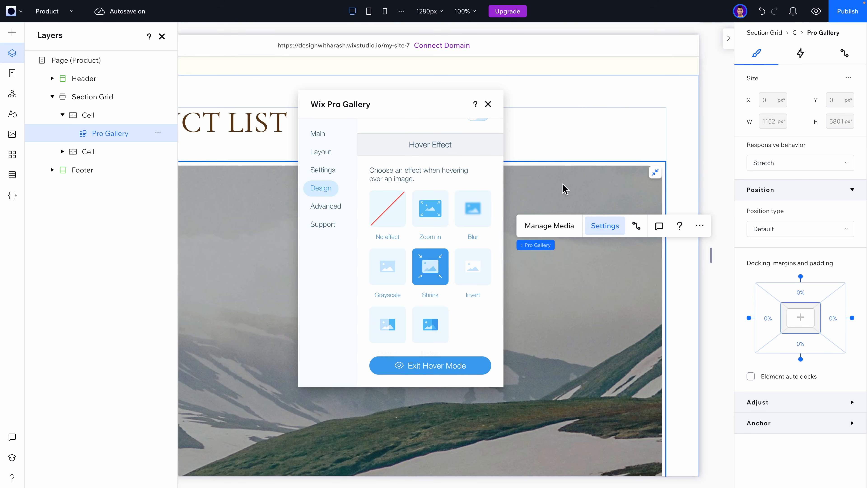
click(427, 217)
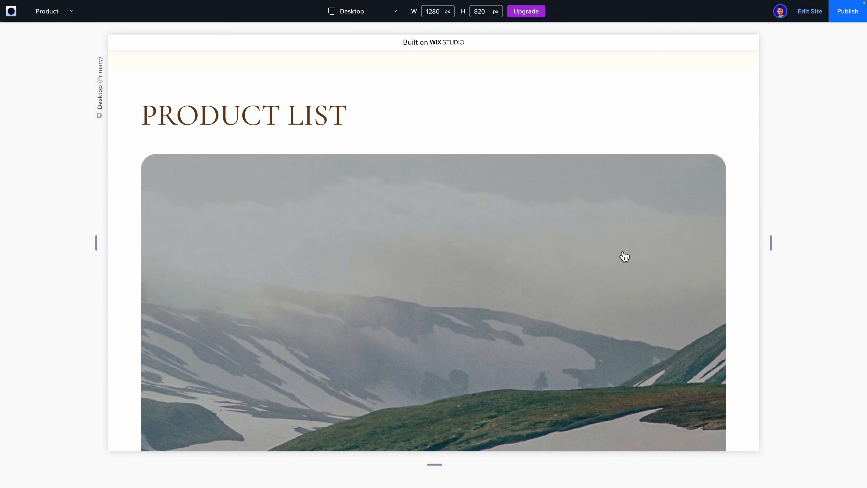
- Preview the Product page and examine the gallery's rounded corners, layout and hover behaviour down the page
scroll(624, 256, down, 4)
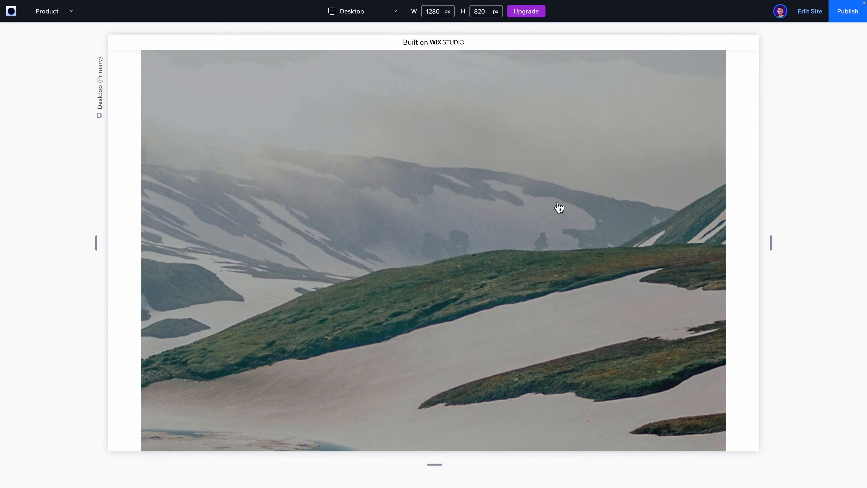
scroll(559, 208, down, 5)
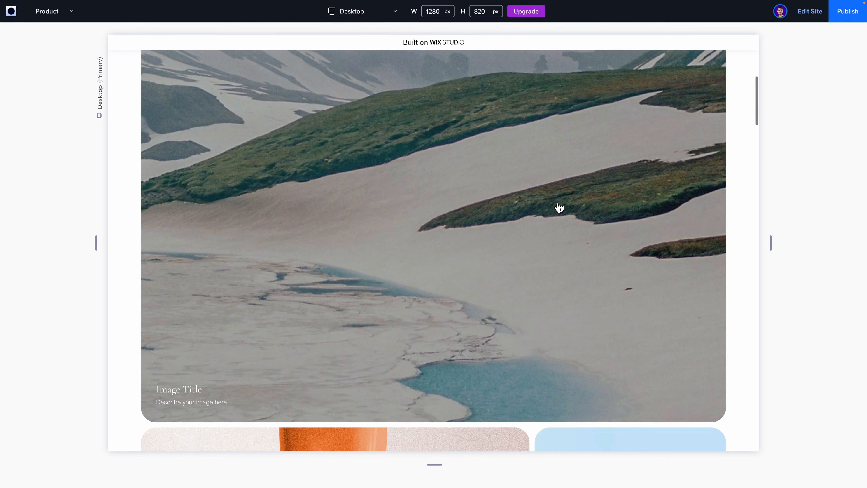
scroll(638, 314, down, 8)
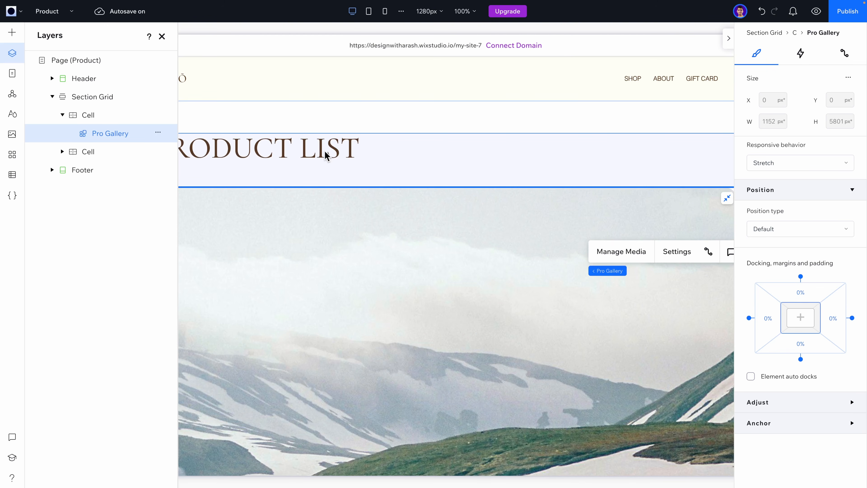
- Shorten the PRODUCT LIST heading to PRODUCT
click(304, 152)
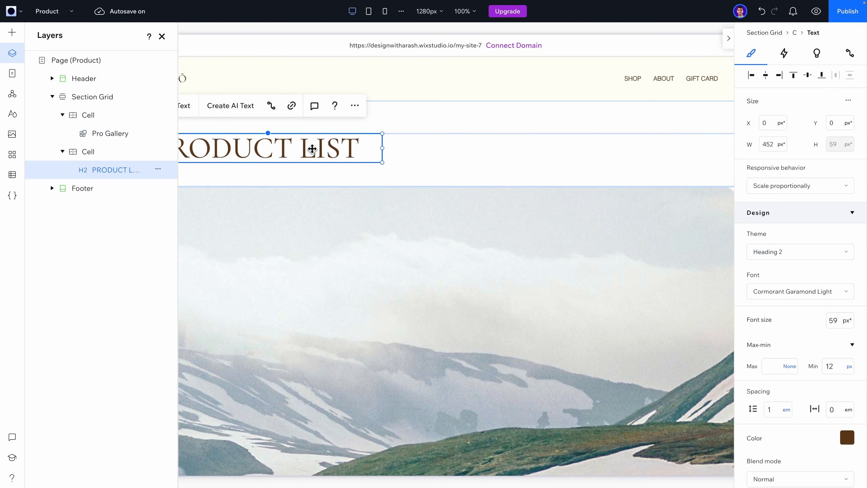
double_click(312, 148)
double_click(322, 144)
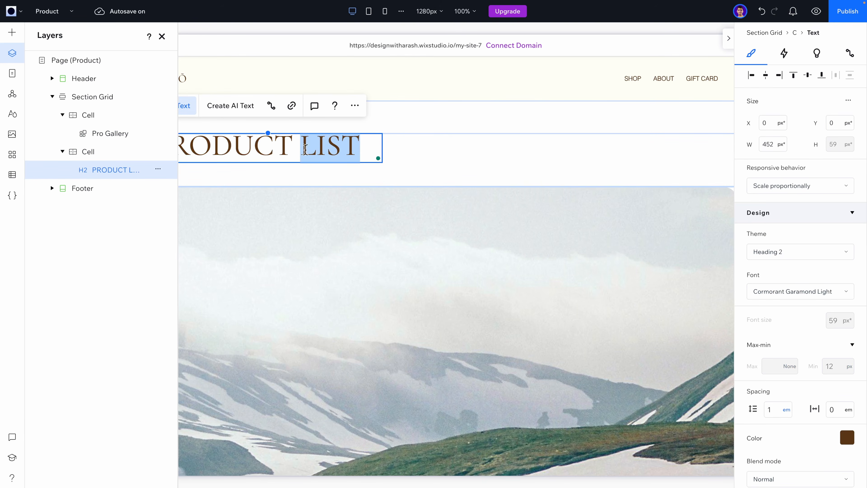
key(BackSpace)
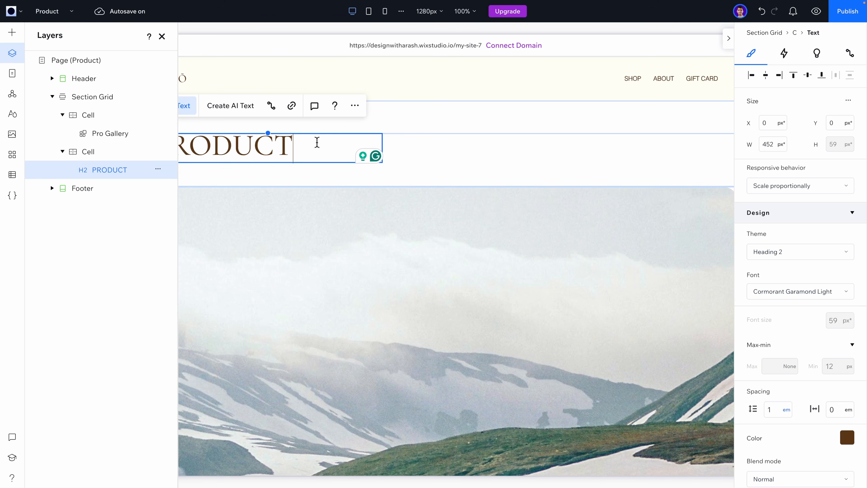
key(Escape)
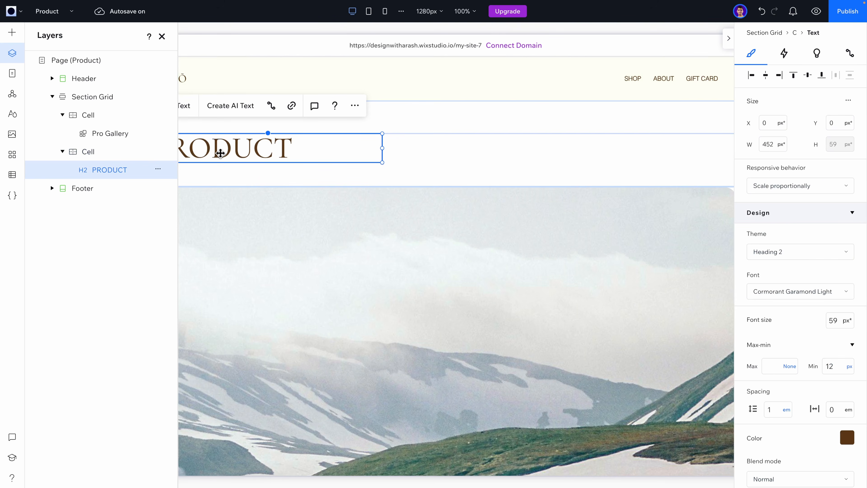
- Duplicate the PRODUCT heading, make its cell taller, and align the copy directly beneath the original at the cell's left edge
key(ctrl+d)
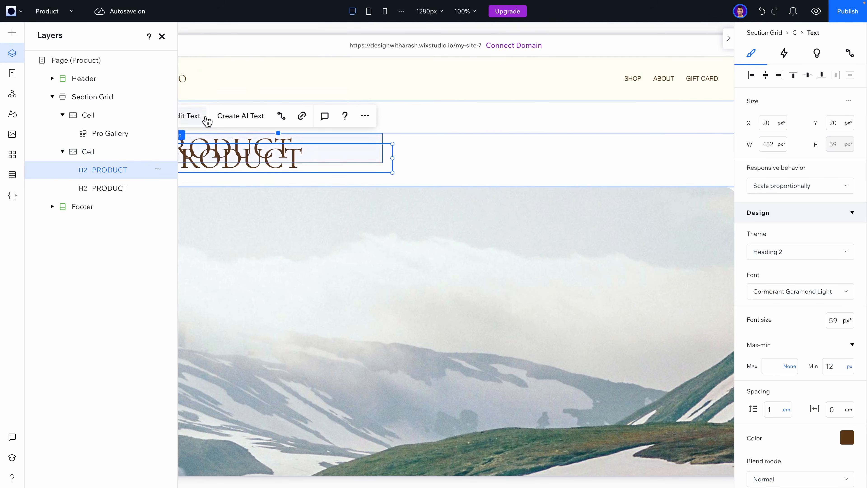
click(163, 38)
drag(208, 159, 201, 170)
click(423, 177)
drag(424, 188, 419, 222)
click(235, 178)
drag(234, 179, 213, 178)
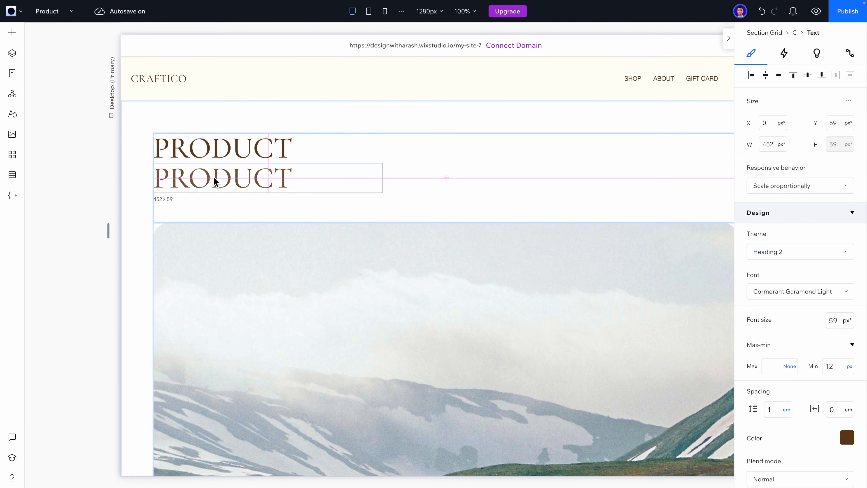
- Apply the Paragraph 1 theme to the copied PRODUCT text and widen it to about 626 px
click(776, 261)
scroll(780, 318, down, 3)
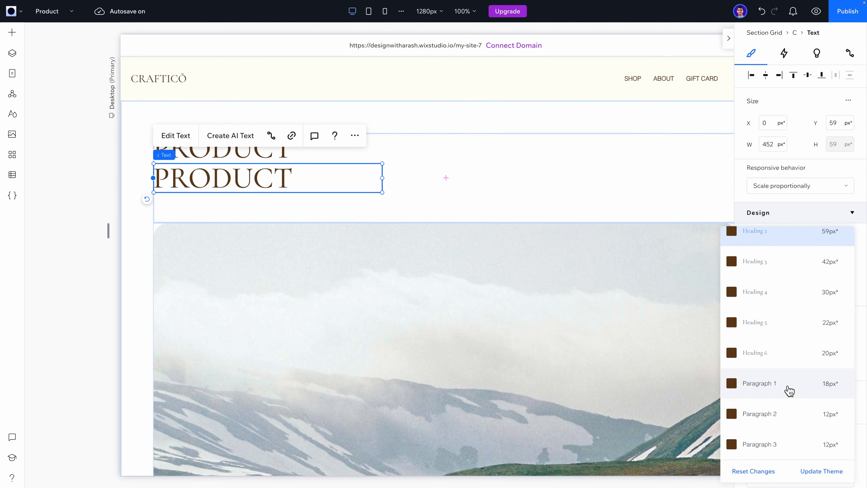
key(Escape)
drag(382, 178, 443, 180)
drag(470, 180, 471, 177)
- Duplicate the paragraph text below itself, change the copy to "$", and set its responsive behavior to Hug
drag(190, 179, 183, 195)
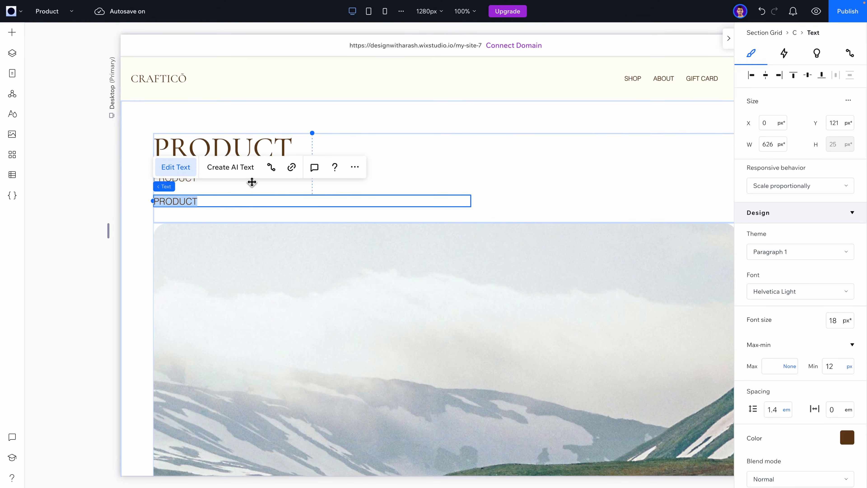
text($)
key(Escape)
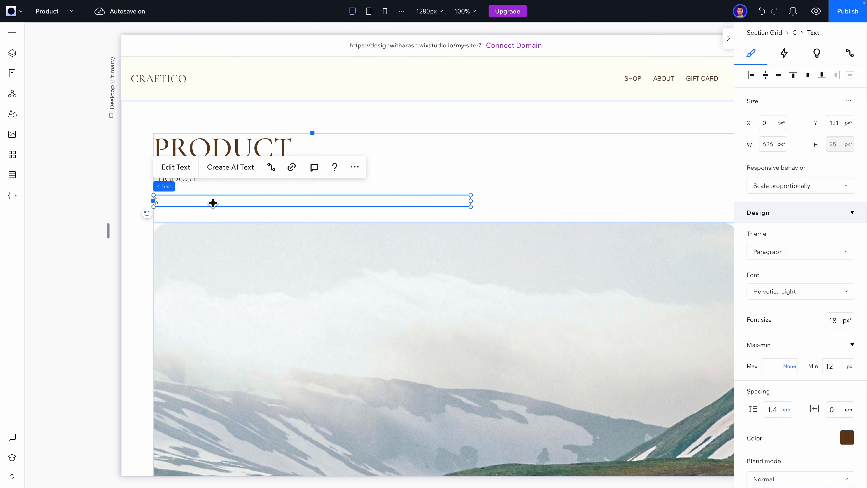
click(782, 187)
click(768, 266)
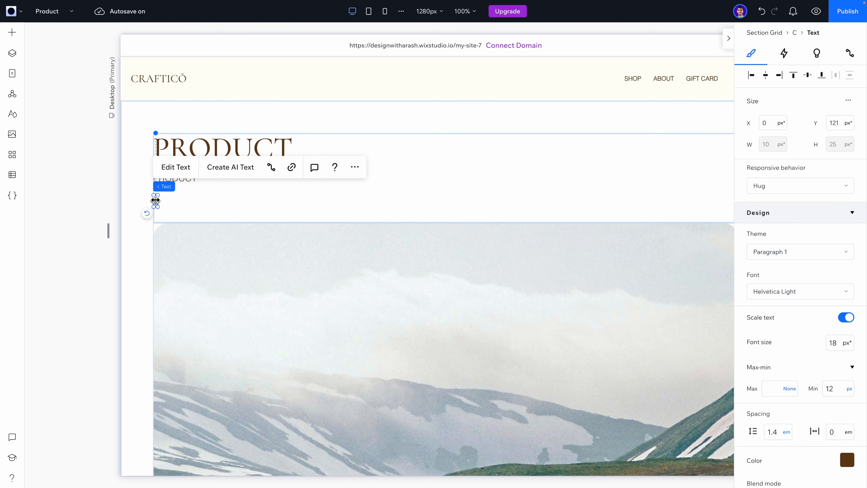
- Duplicate the "$" text, change the copy to 2000, and place it immediately after the dollar sign
key(ctrl+d)
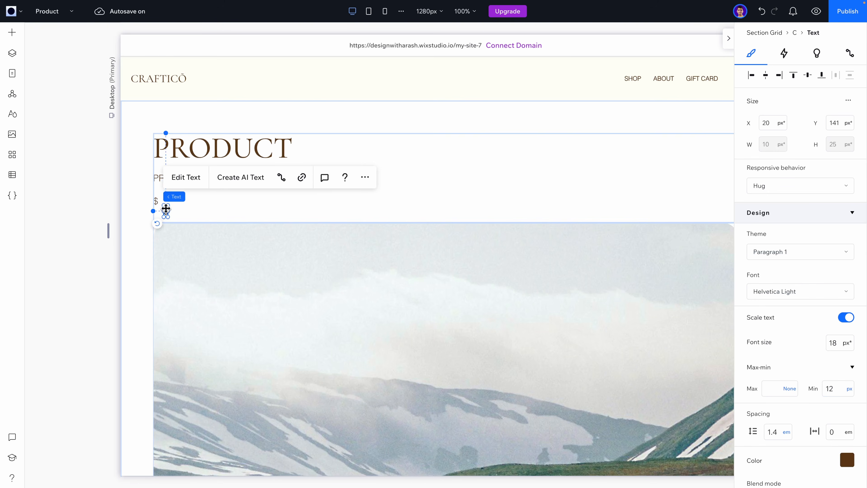
double_click(166, 210)
text(2000)
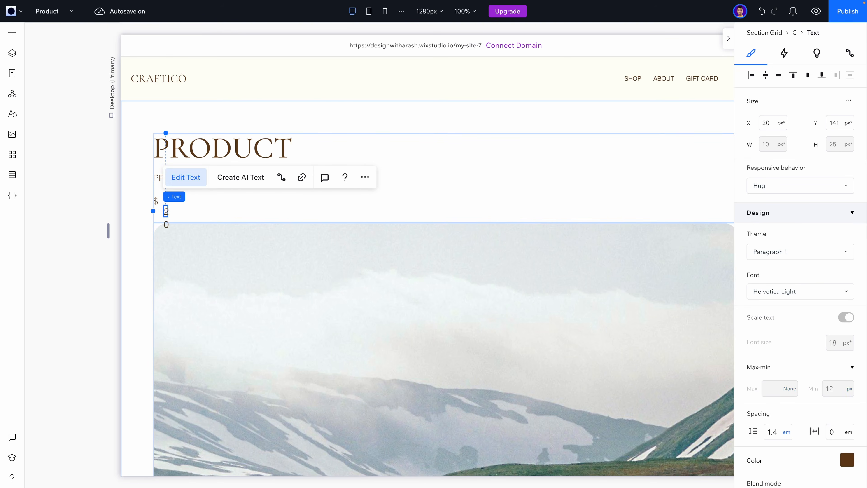
key(Escape)
drag(175, 210, 169, 200)
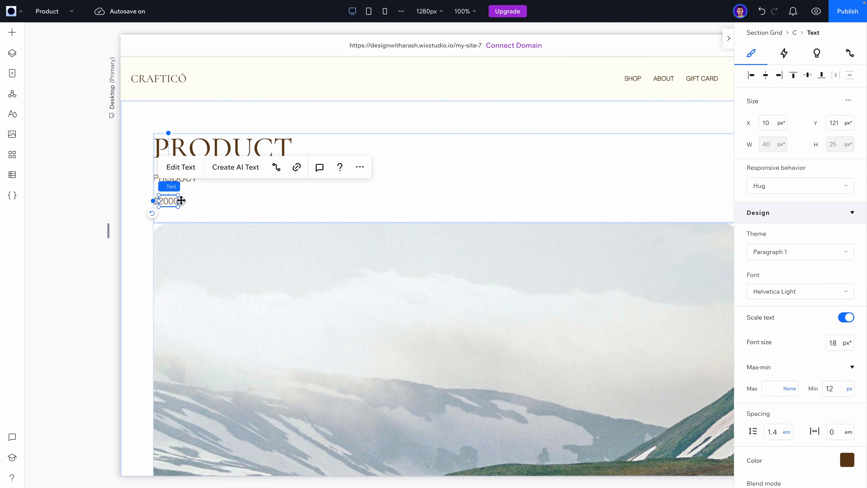
- Combine the "$" and 2000 texts into a horizontal stack, and select both texts for styling
shift+click(156, 201)
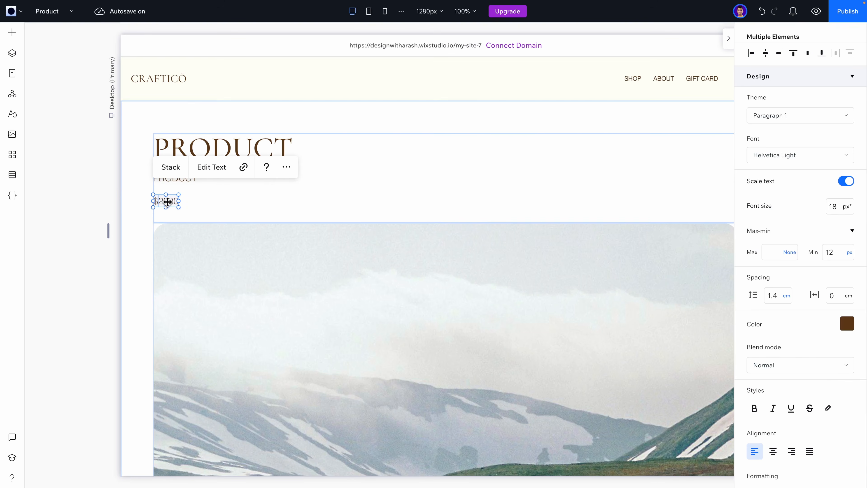
click(171, 168)
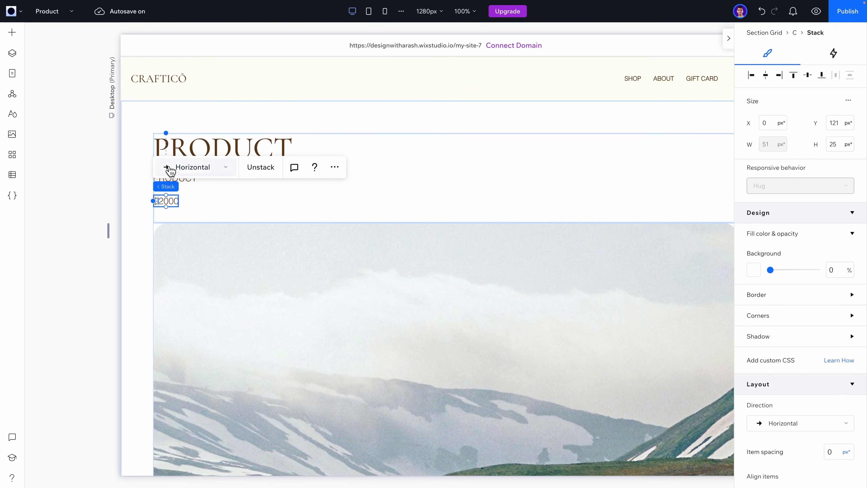
mouse_move(159, 187)
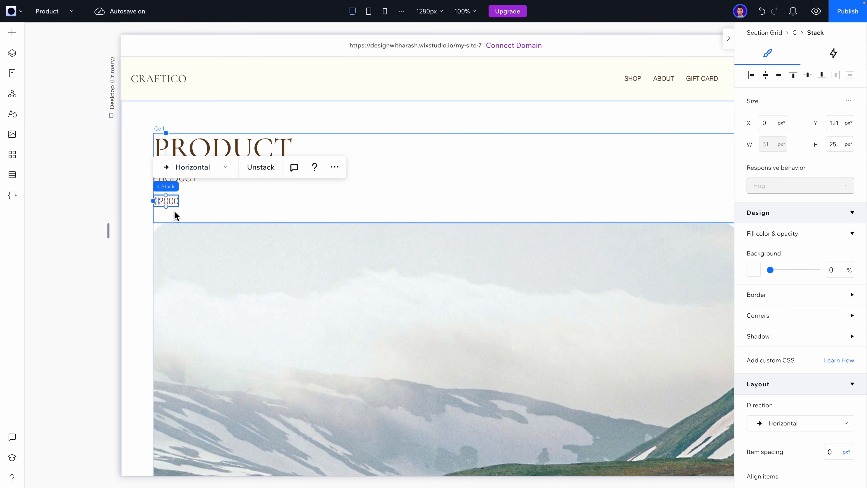
click(174, 202)
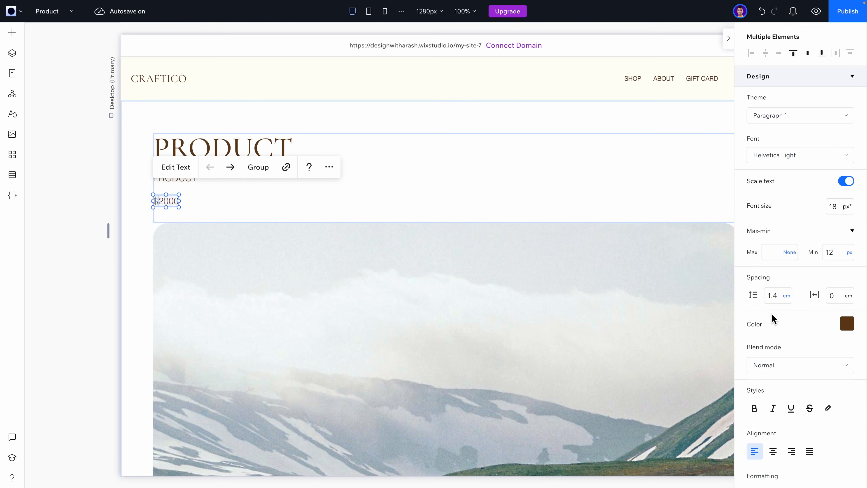
scroll(771, 314, down, 2)
- Replace the paragraph text below the PRODUCT heading with "Description"
double_click(179, 177)
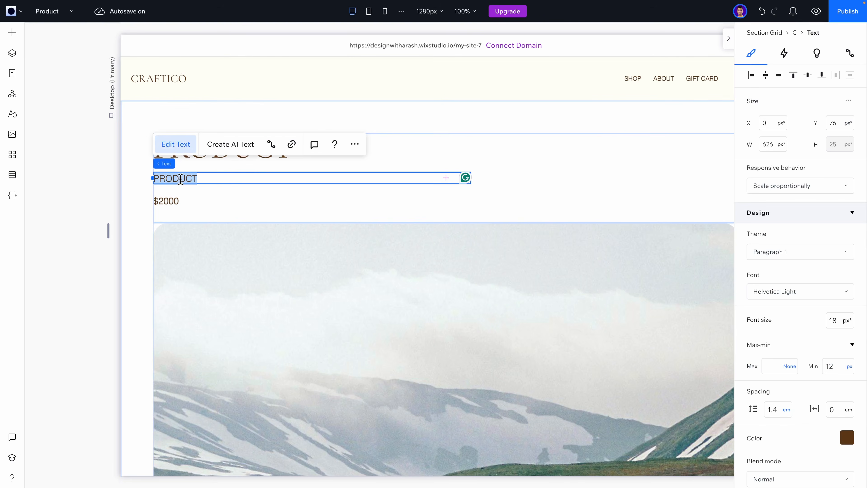
text(Des)
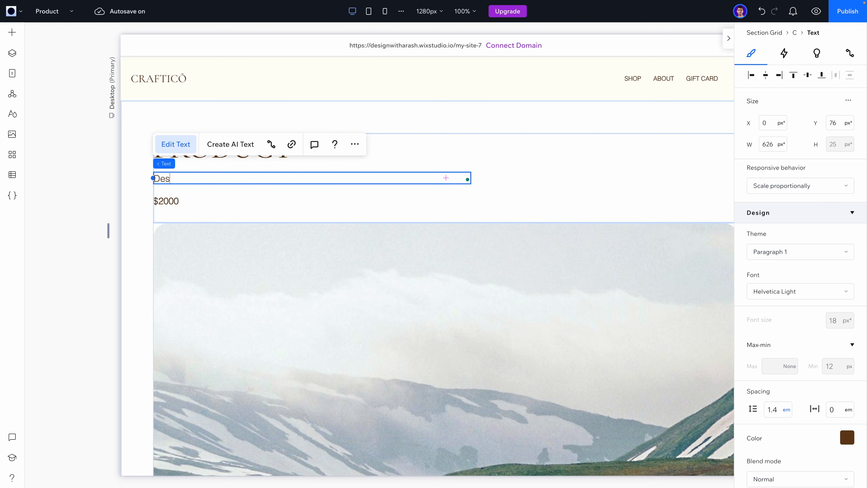
text(cription)
- Stack the PRODUCT heading and Description vertically, and reduce the gap between them to about 3 px
drag(255, 199, 198, 151)
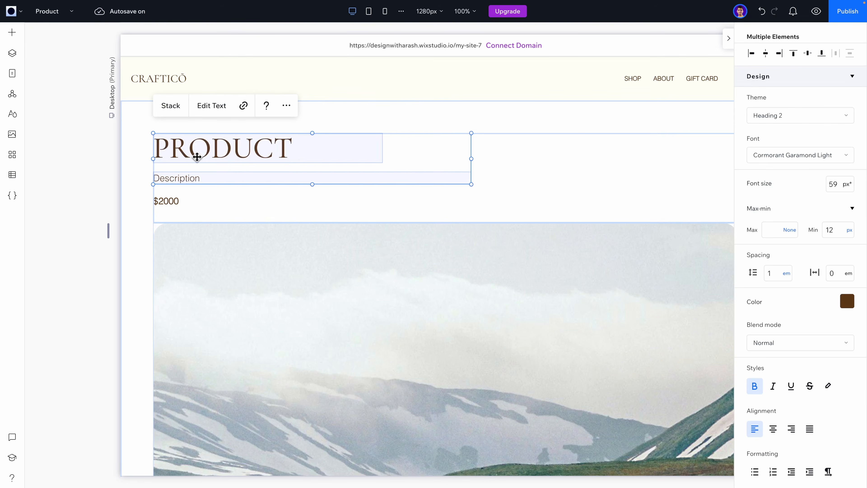
click(174, 115)
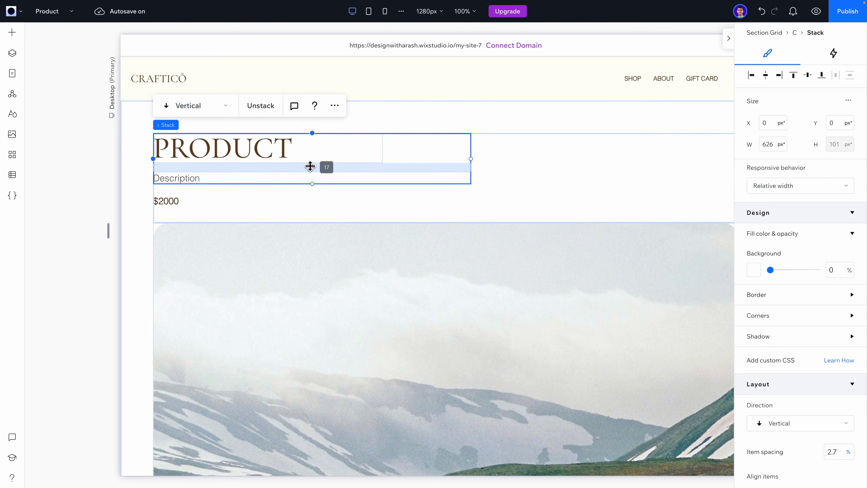
drag(310, 166, 311, 163)
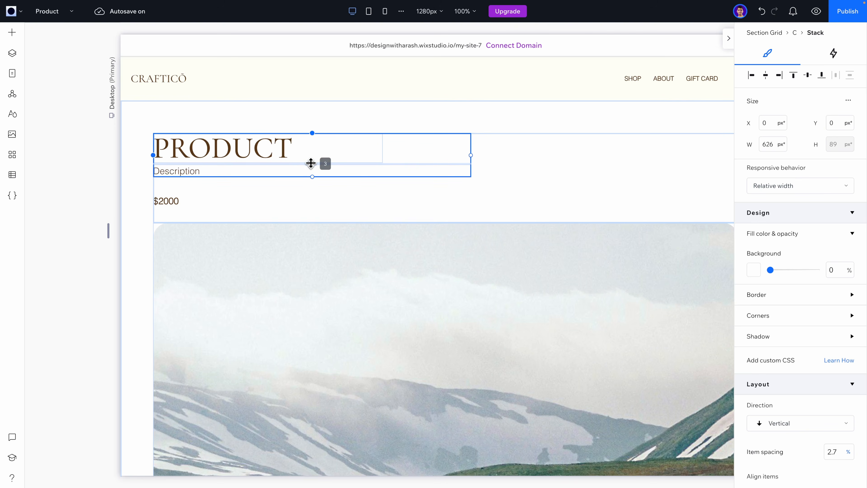
- Add the $2000 price stack to the vertical stack containing the heading and description
click(165, 198)
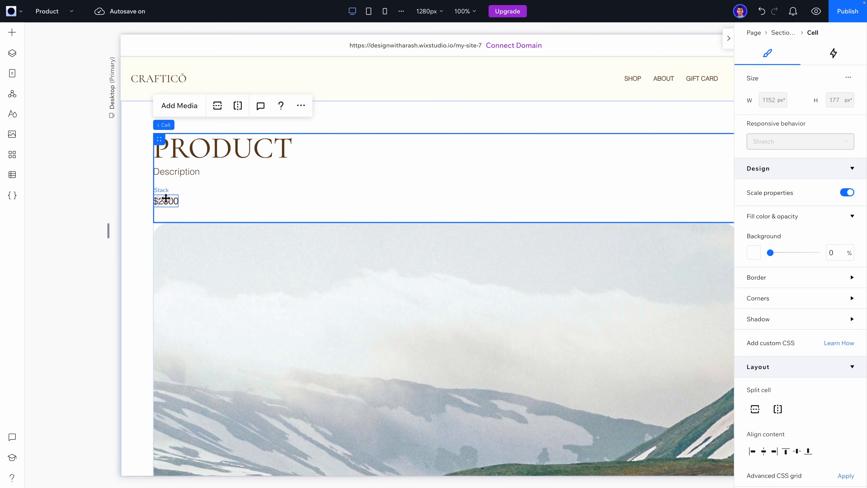
click(165, 197)
shift+click(182, 152)
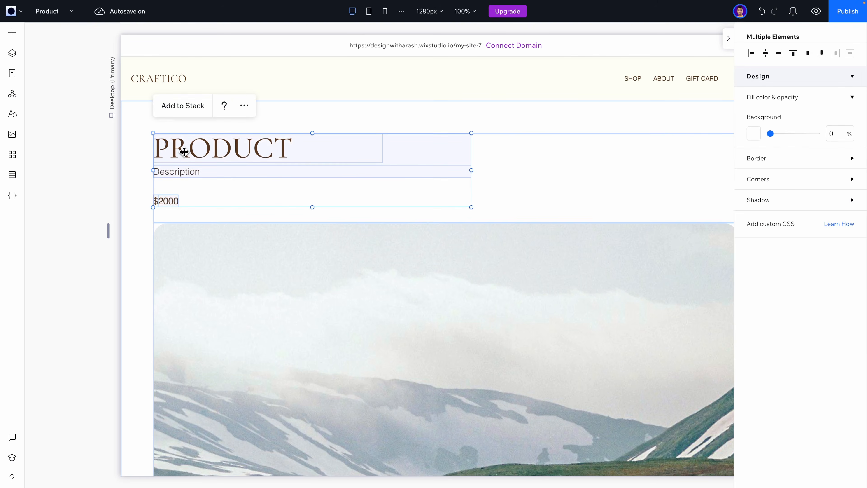
click(176, 110)
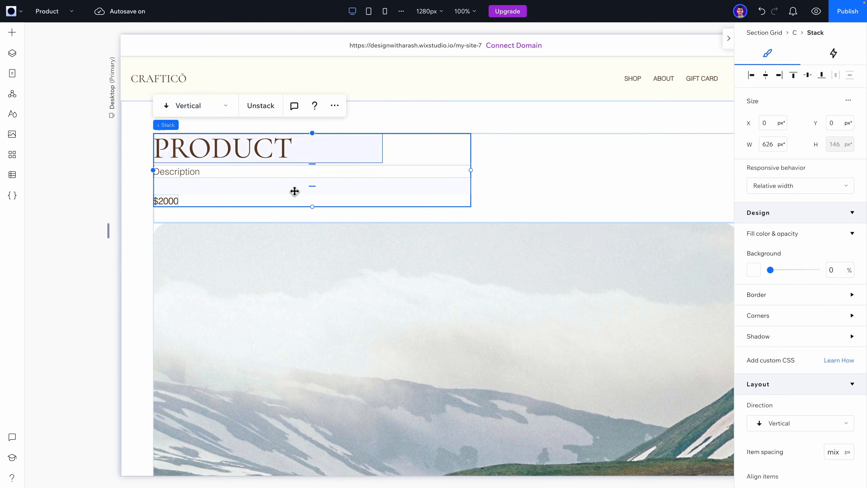
- Set the spacing between Description and the price to 20 px
drag(313, 187, 314, 185)
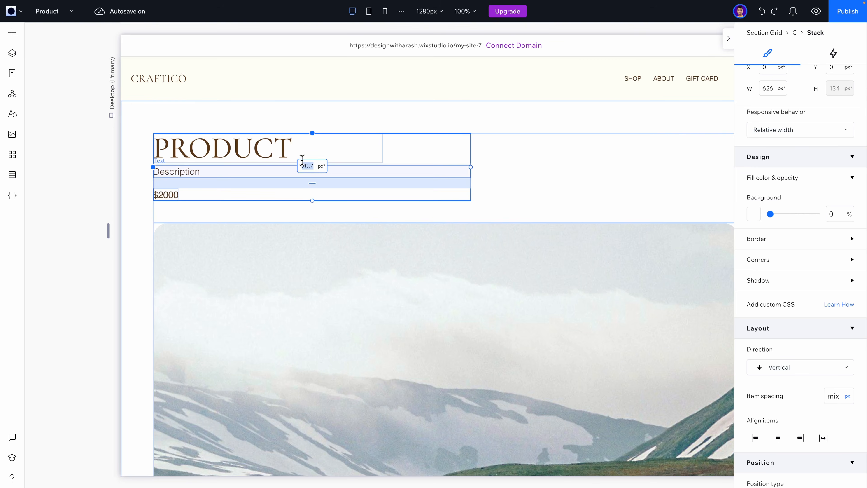
text(20)
key(Return)
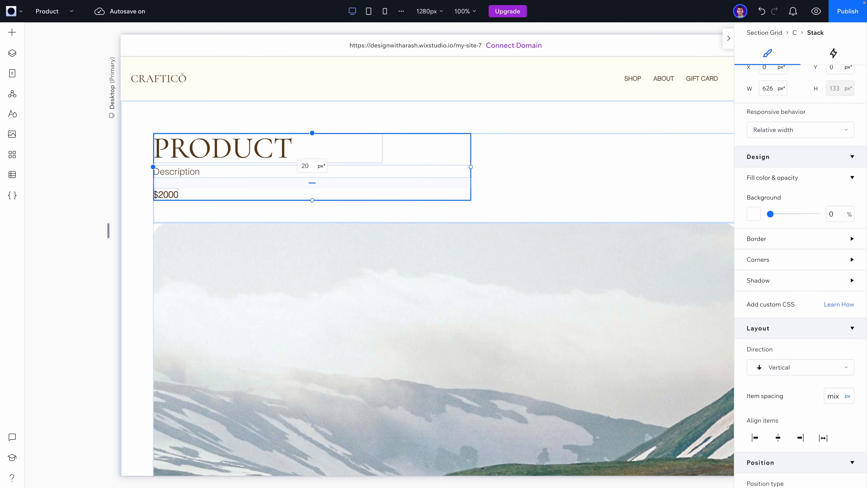
key(Escape)
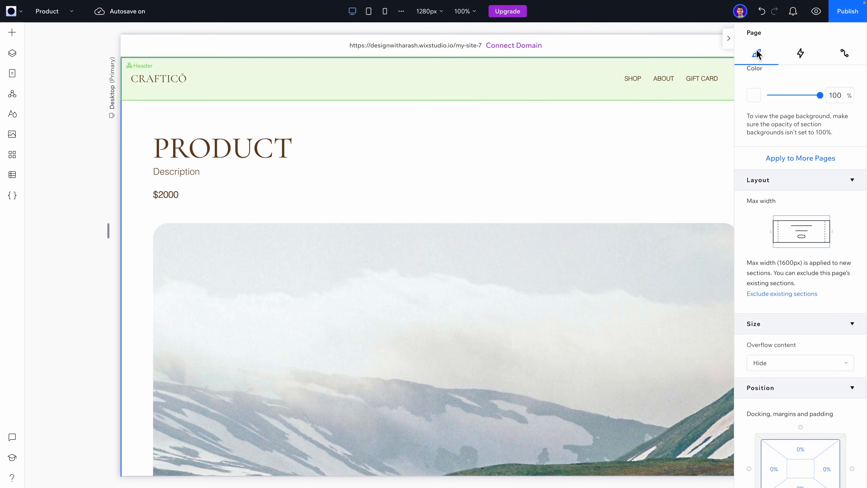
- Collapse the inspector and review the Product page's layout from the heading down through the gallery
click(729, 39)
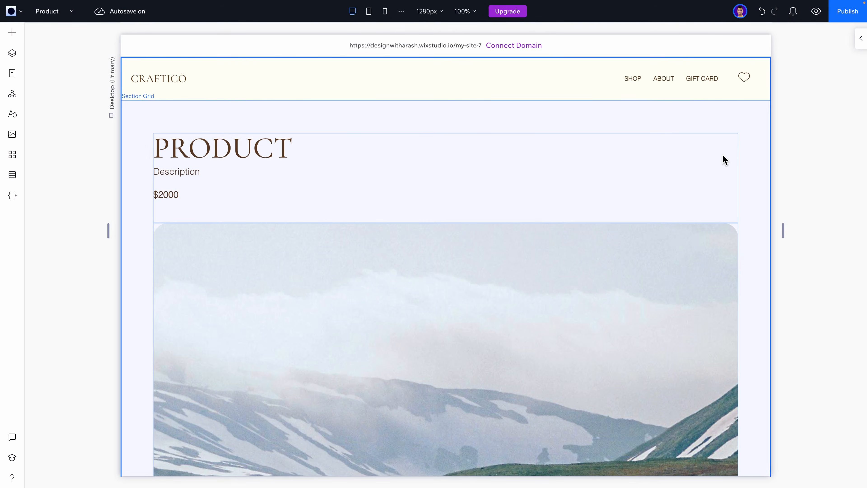
scroll(724, 159, down, 15)
scroll(724, 158, up, 15)
- Convert the Product page to a dynamic page using the existing Products collection, and check the list of items it can display
click(6, 75)
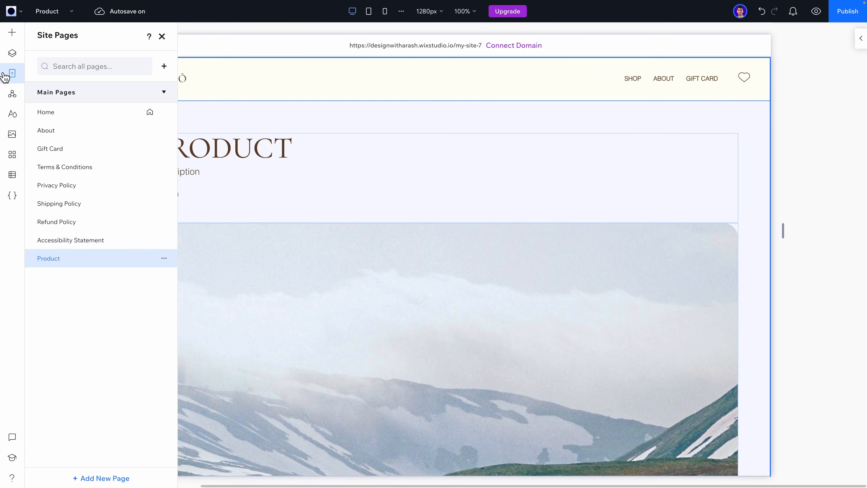
click(165, 259)
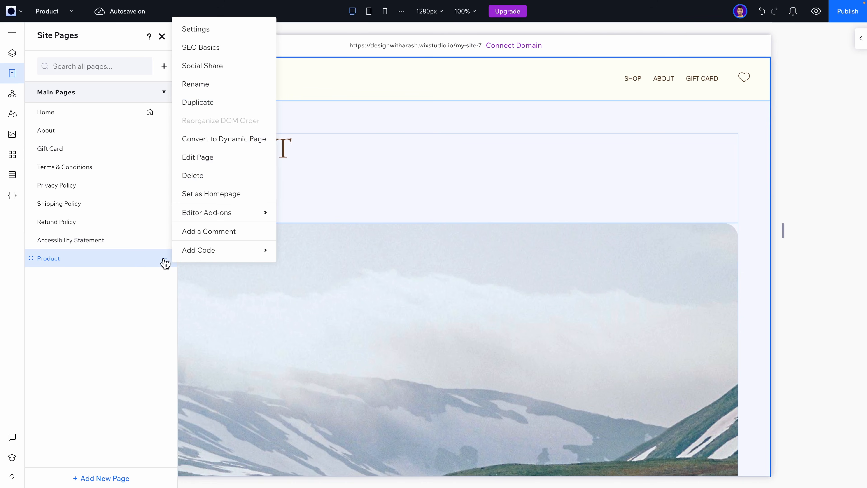
click(243, 145)
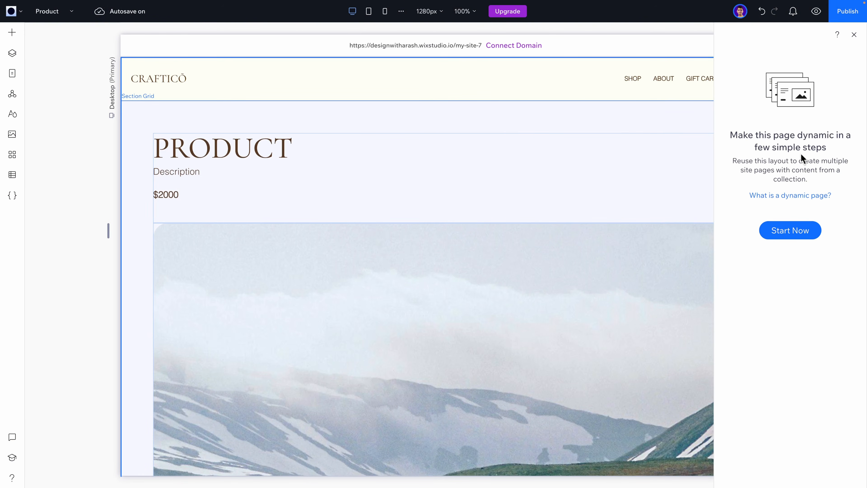
click(792, 239)
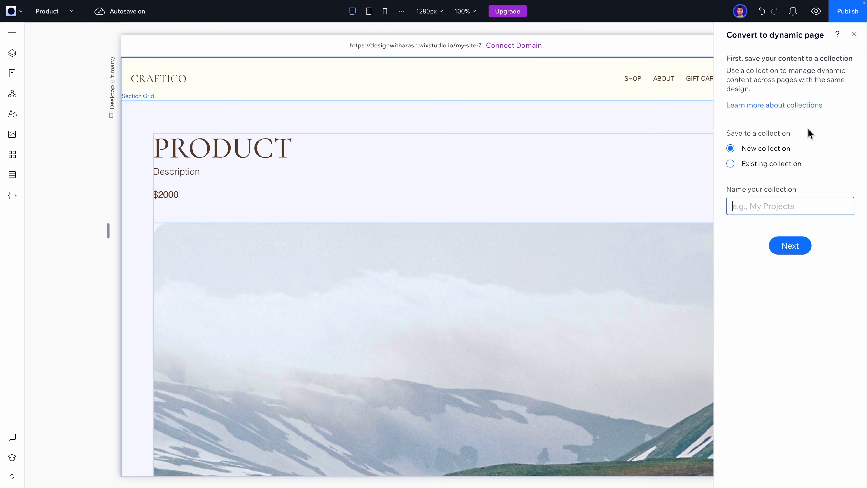
click(761, 167)
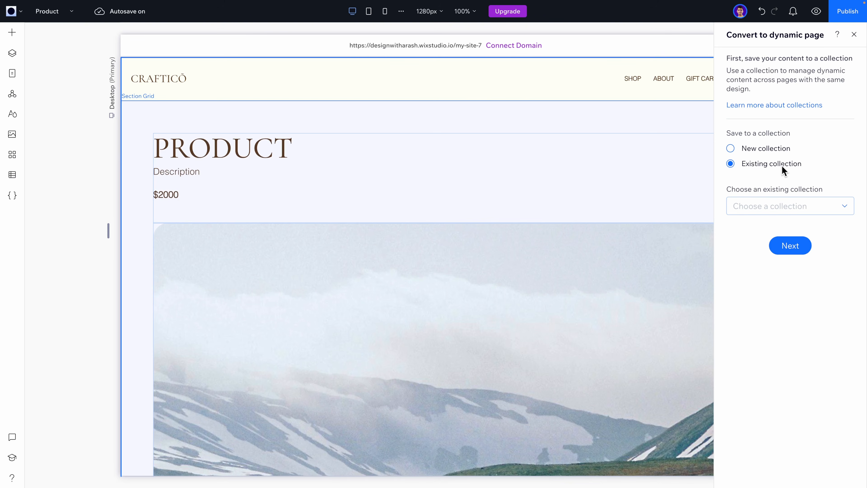
click(788, 208)
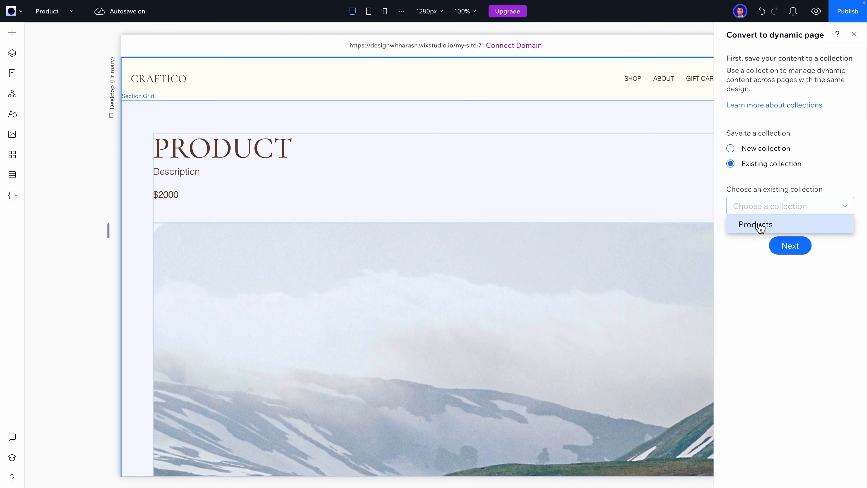
click(788, 231)
click(789, 248)
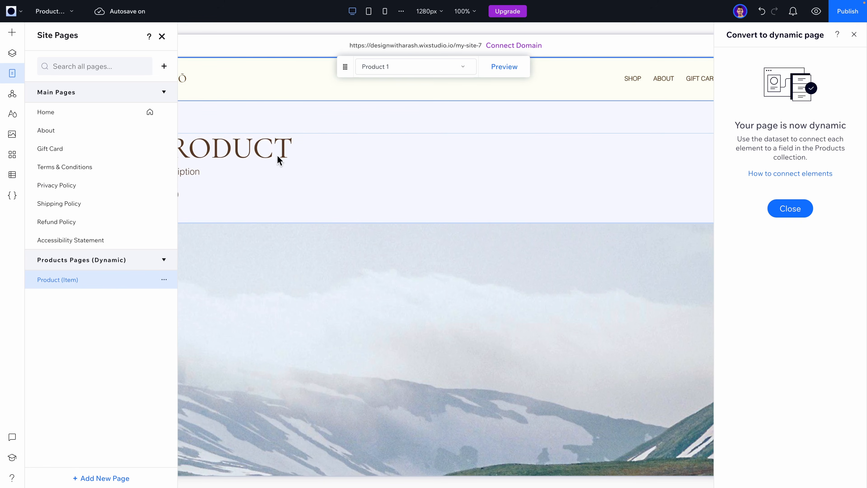
click(795, 214)
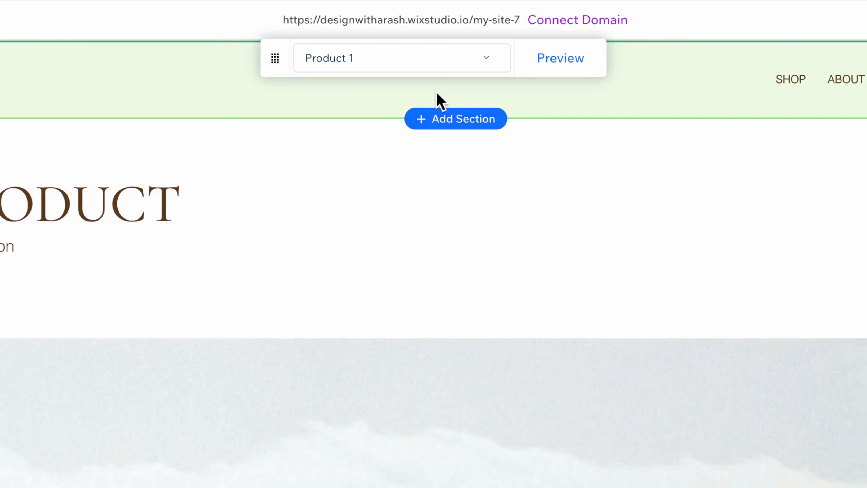
click(428, 66)
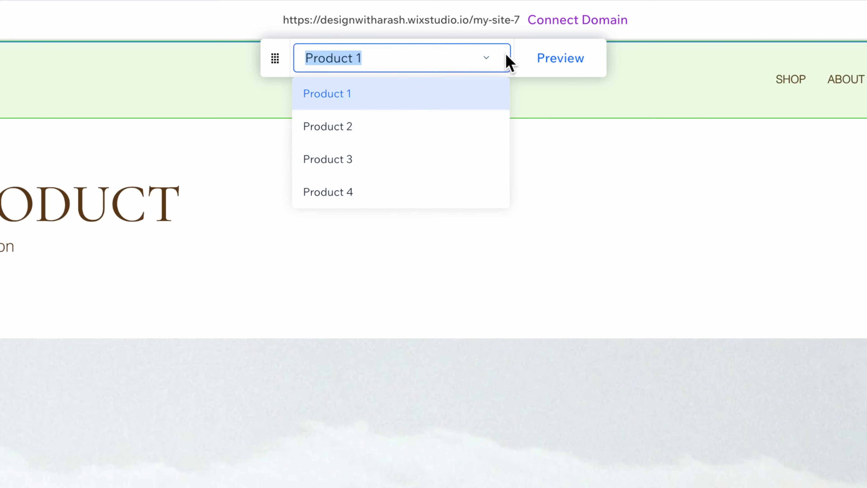
click(521, 106)
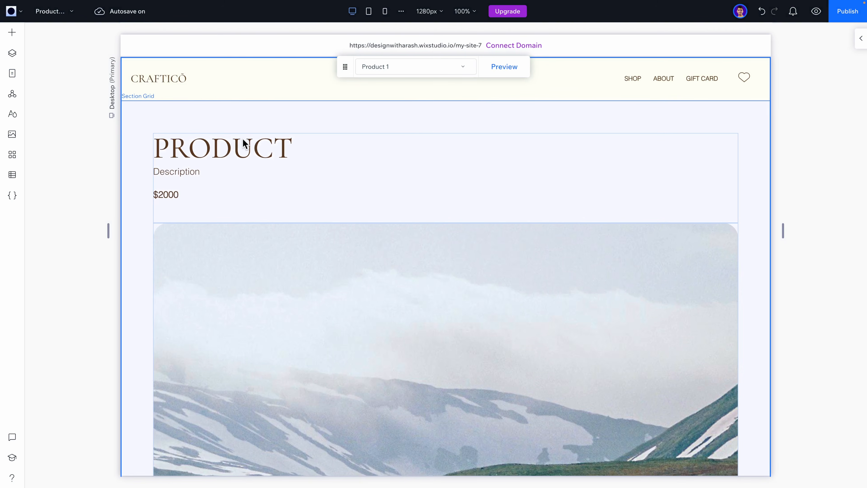
- Connect the PRODUCT heading to the Title (Text) field of the Products Item dataset
click(254, 152)
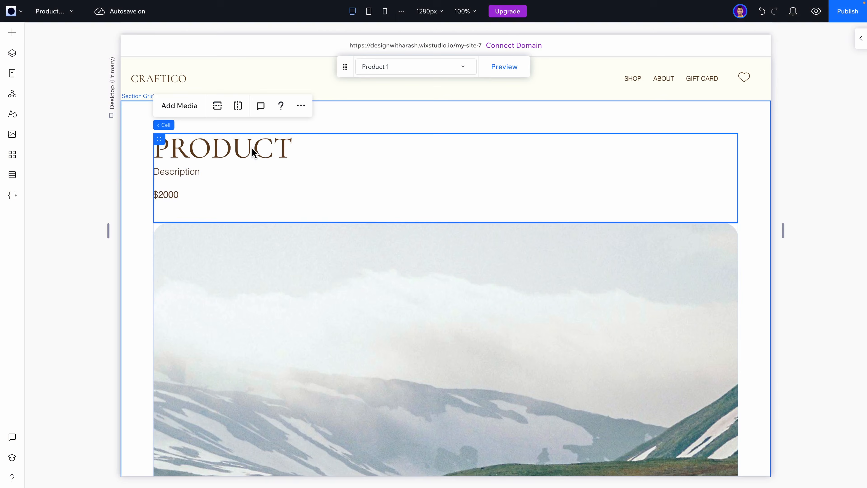
click(203, 149)
click(205, 148)
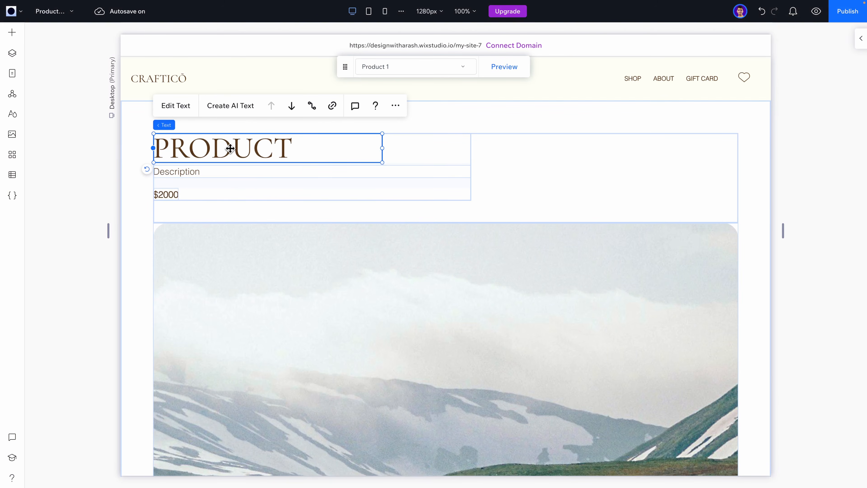
click(310, 106)
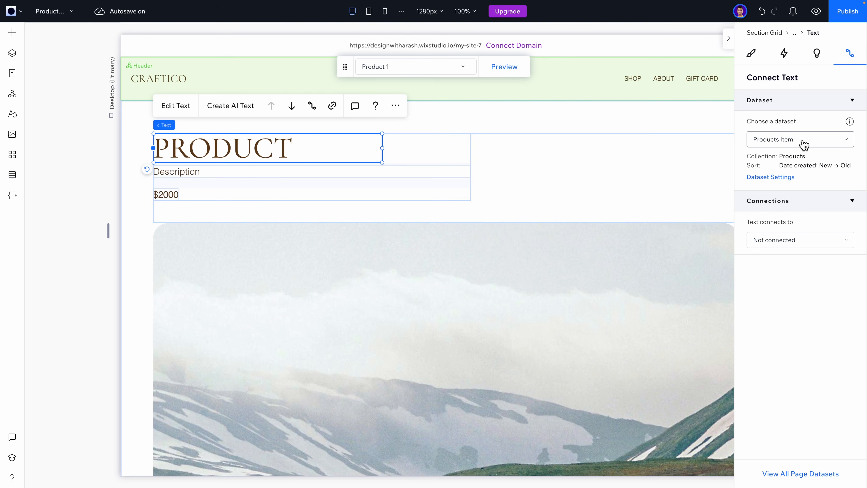
click(765, 143)
click(764, 141)
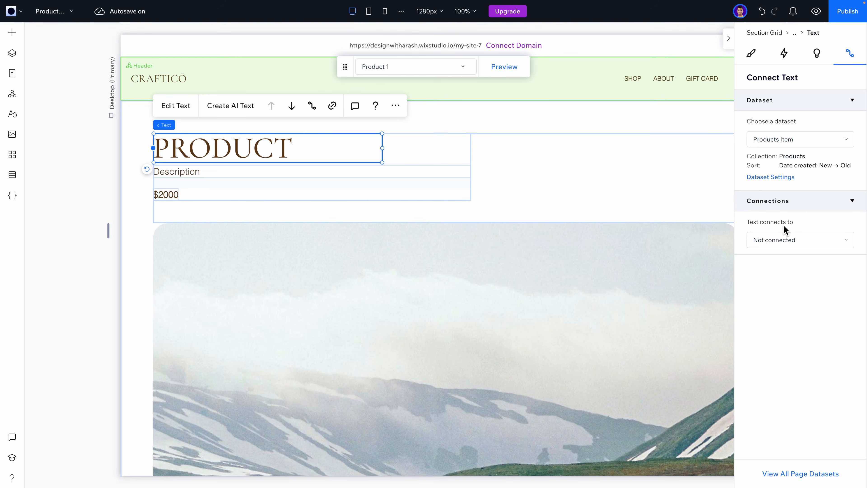
click(768, 242)
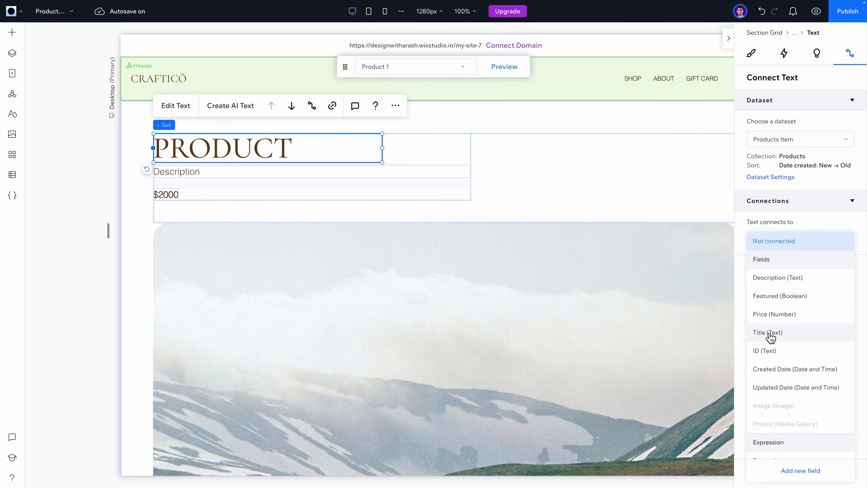
click(792, 335)
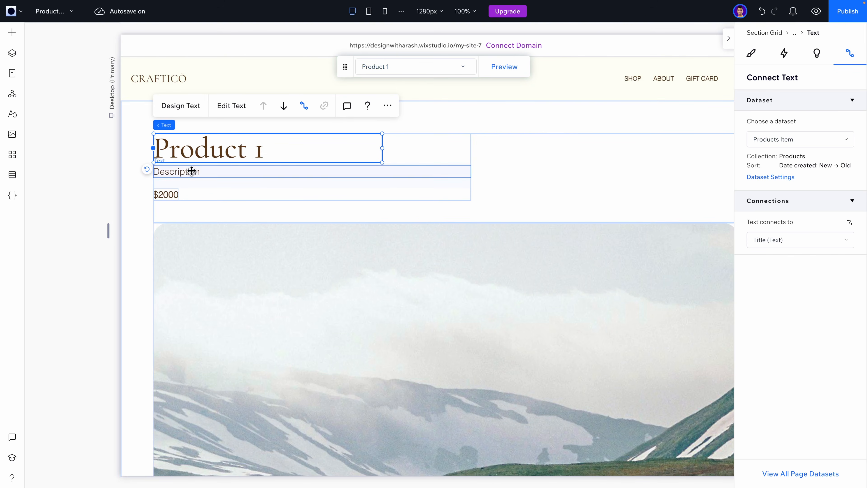
- Connect the Description text below the heading to the Description (Text) field
click(181, 172)
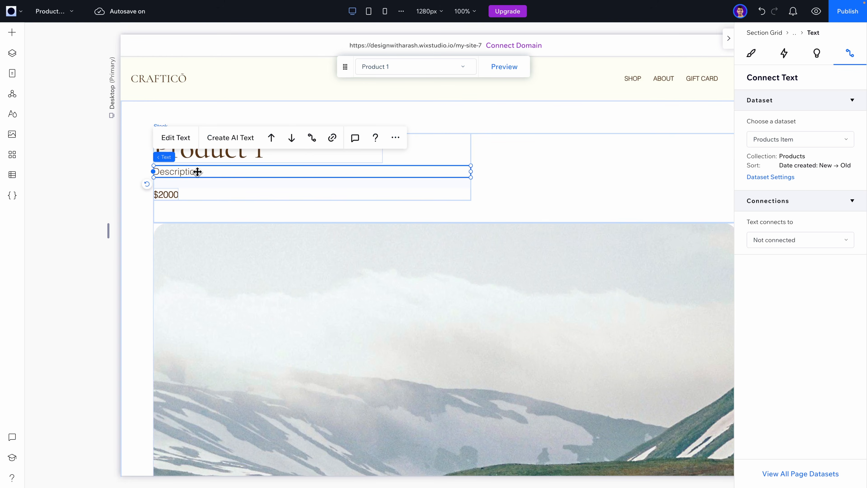
click(308, 140)
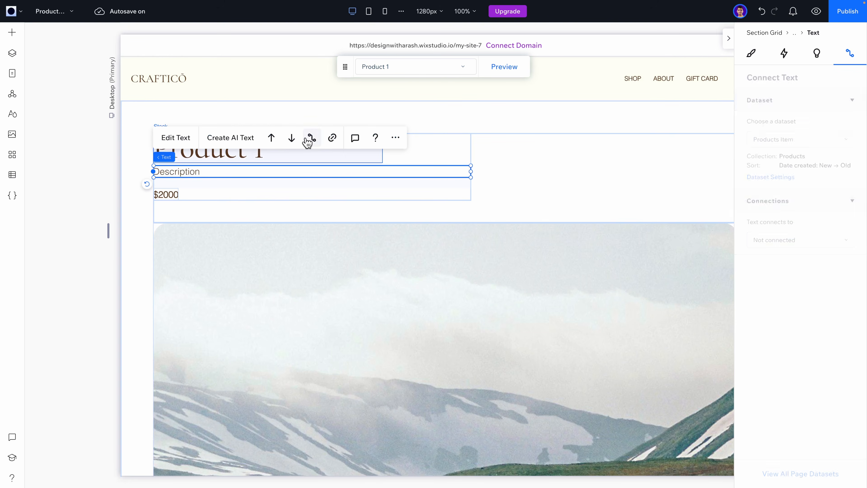
click(792, 243)
click(784, 278)
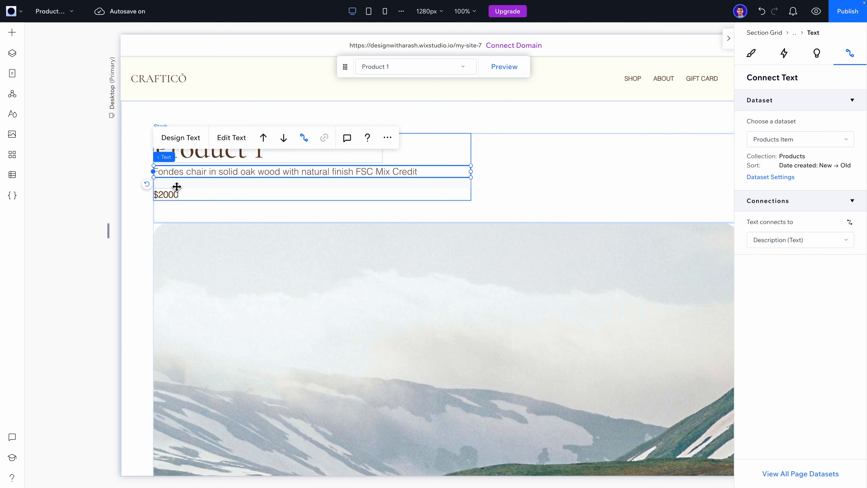
- Connect the number text beside the dollar sign to the Price (Number) field
click(169, 195)
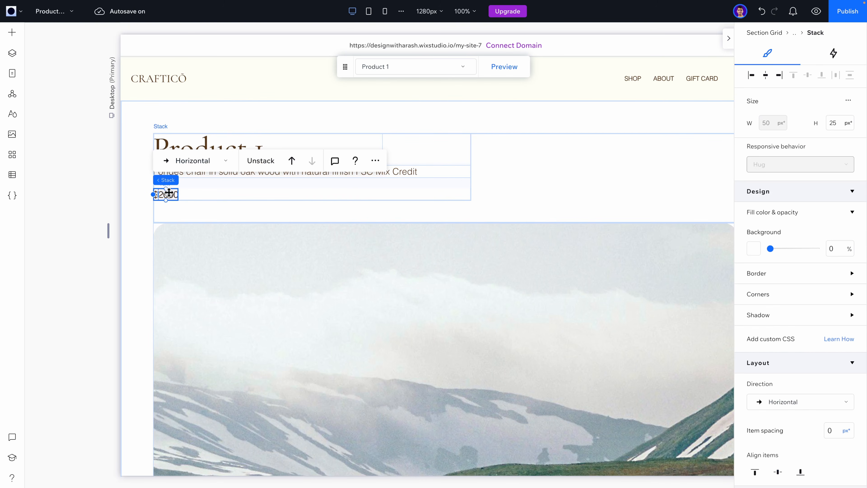
click(170, 194)
click(316, 162)
click(779, 239)
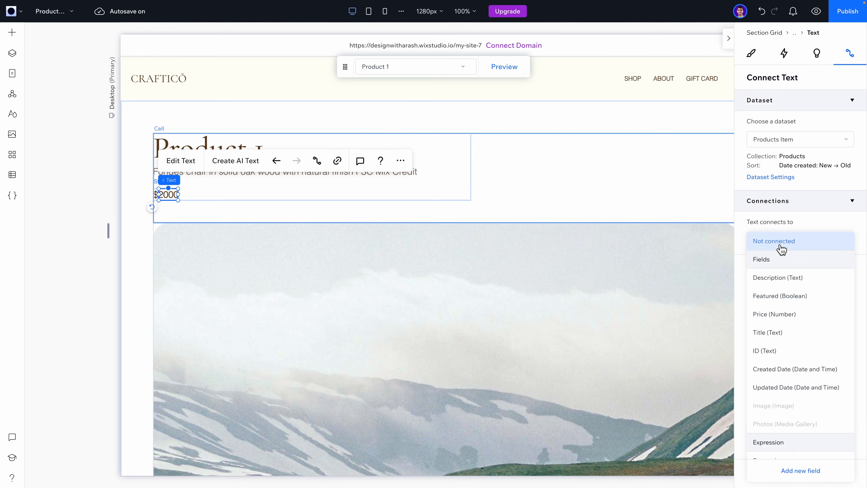
click(774, 311)
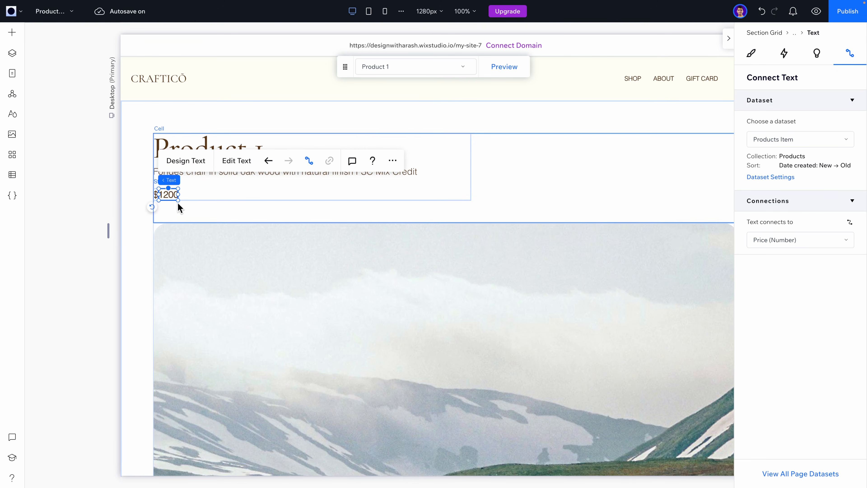
- Connect the Pro Gallery to the Products Item dataset, with its image sources linked to Photos (Media Gallery)
click(200, 289)
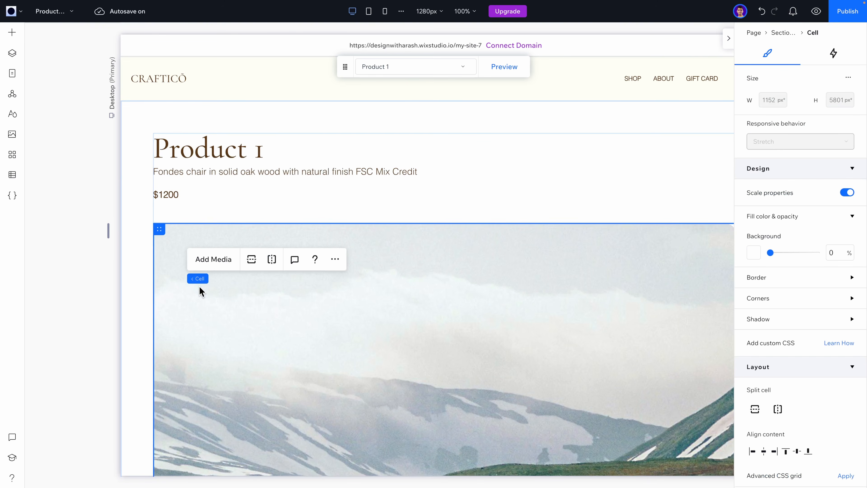
click(234, 234)
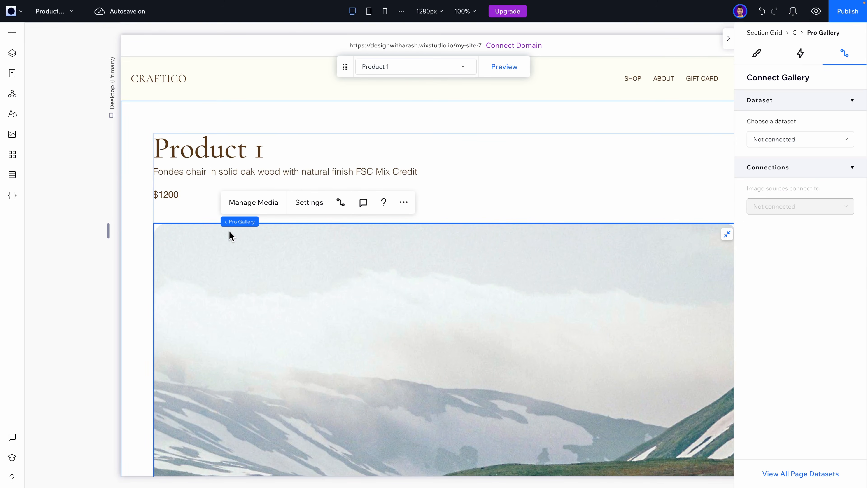
click(340, 204)
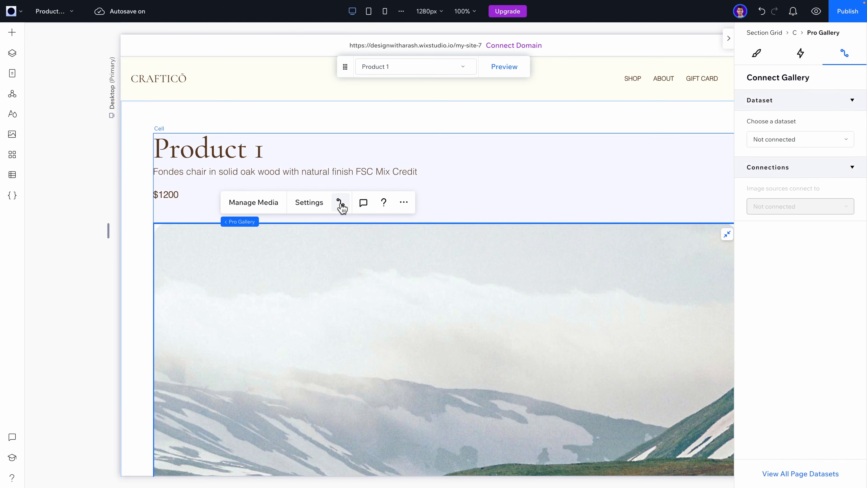
click(816, 140)
click(778, 176)
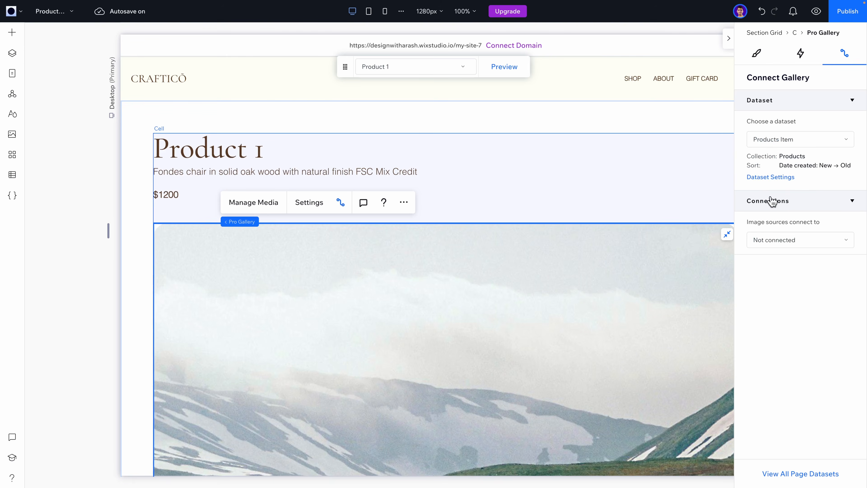
click(776, 240)
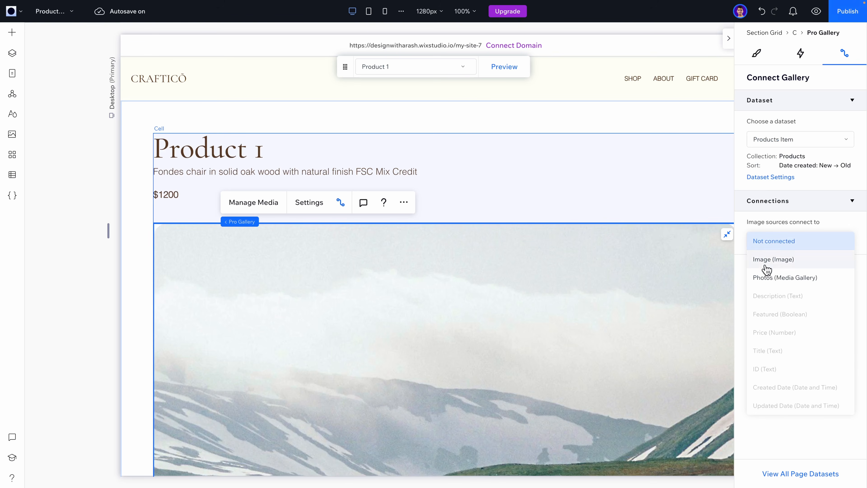
click(817, 282)
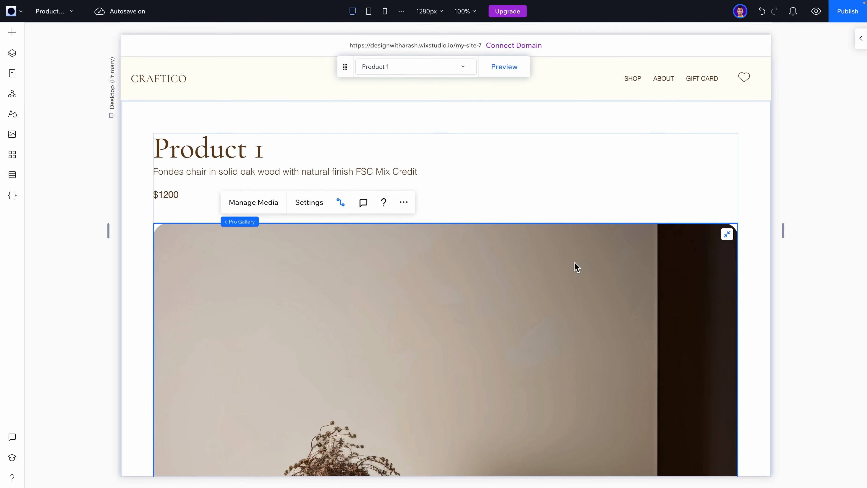
- Review the connected gallery's images down the page for Product 1
scroll(575, 265, down, 15)
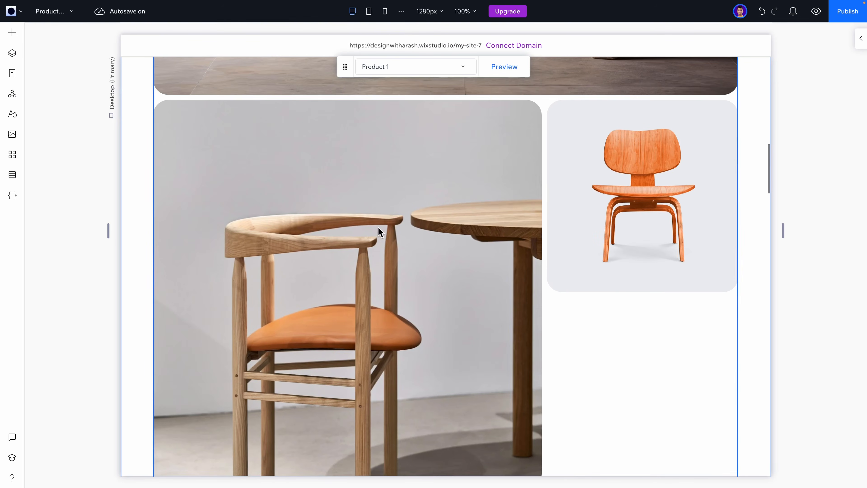
scroll(586, 235, down, 4)
scroll(586, 232, up, 20)
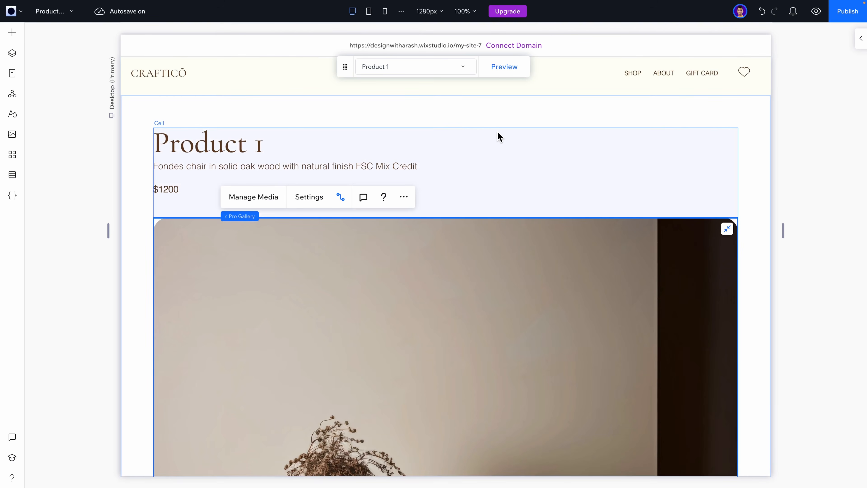
- Switch the dynamic page through Product 2, Product 3 and Product 4 to check each item's connected content
click(454, 68)
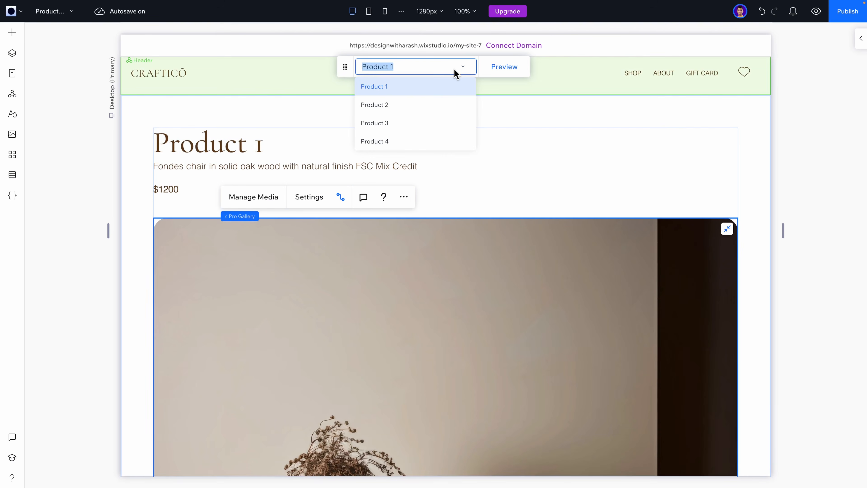
click(433, 106)
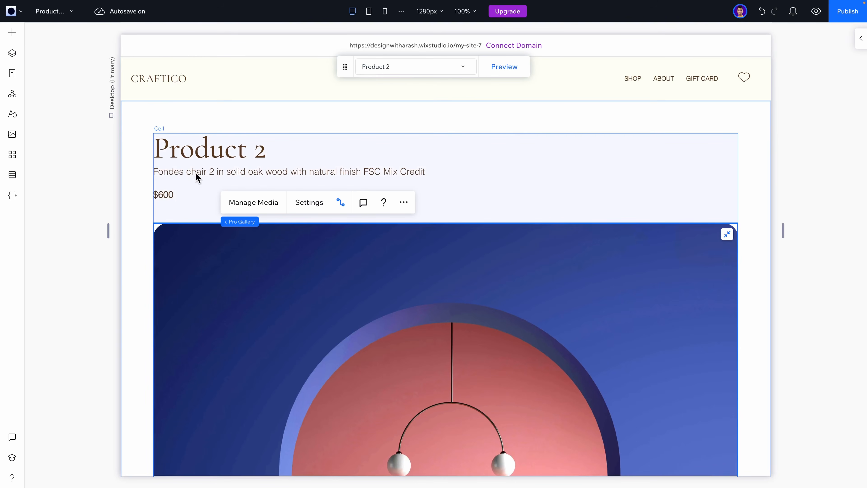
click(402, 66)
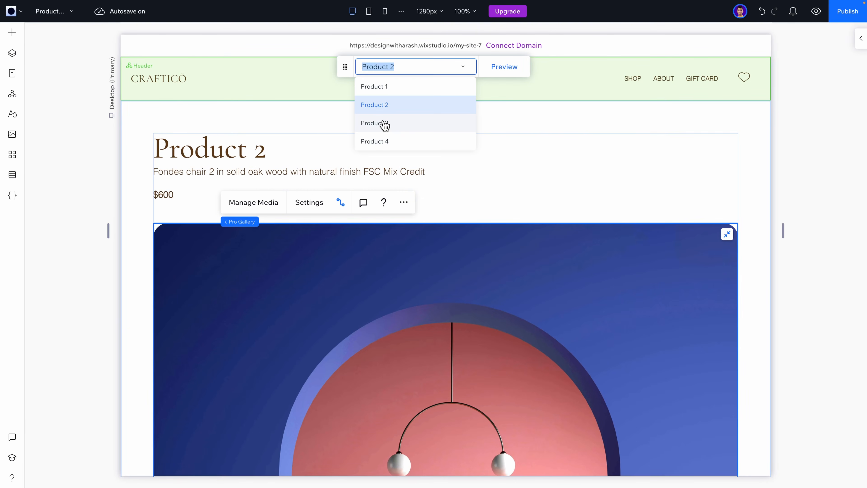
click(385, 125)
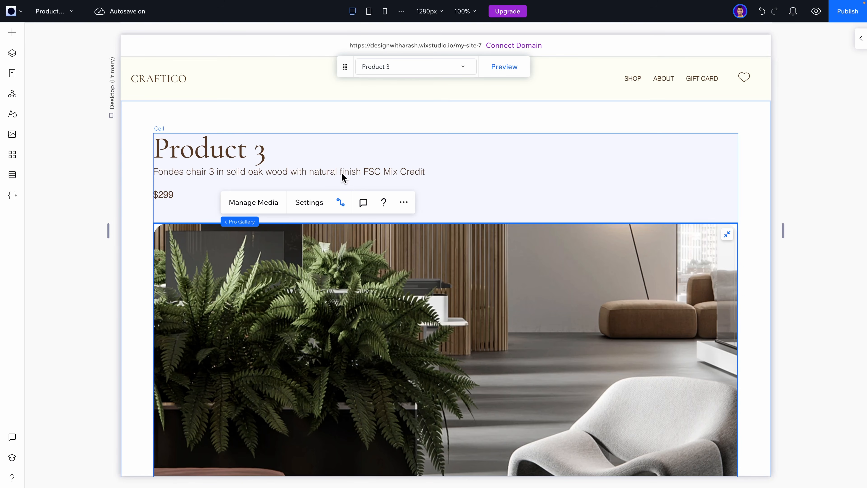
click(388, 67)
click(387, 70)
click(387, 70)
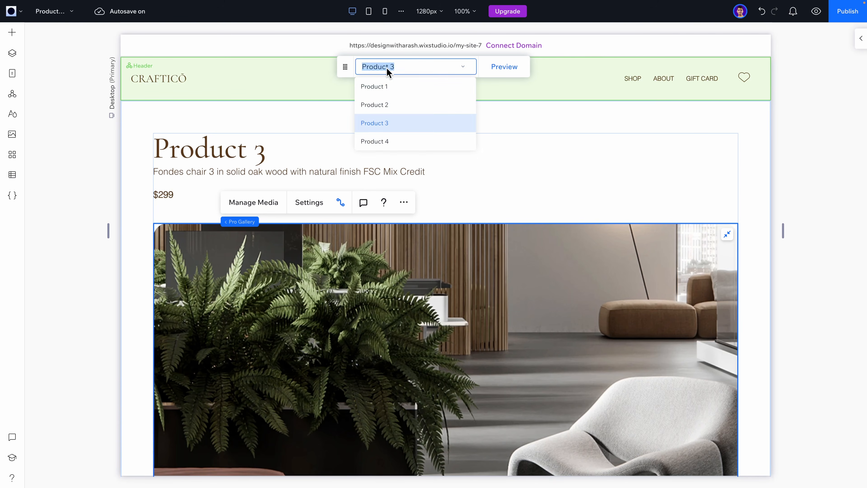
click(380, 140)
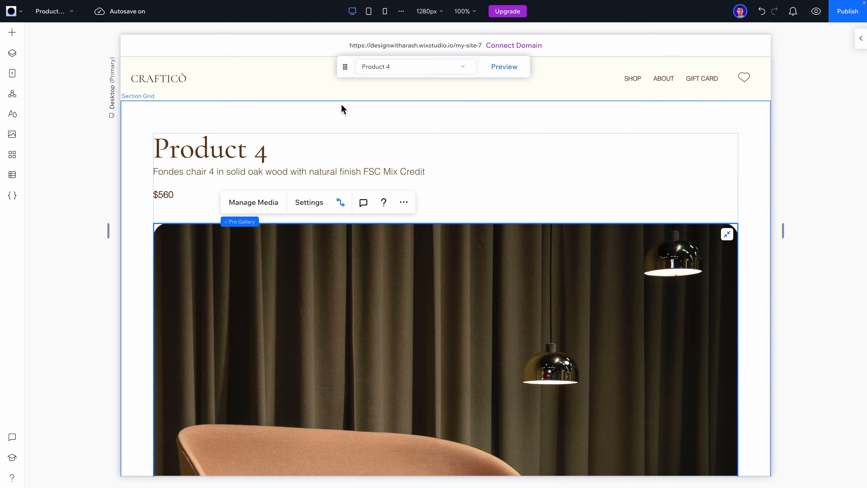
- Add a dynamic List page based on the Products collection to the site
click(13, 73)
click(118, 476)
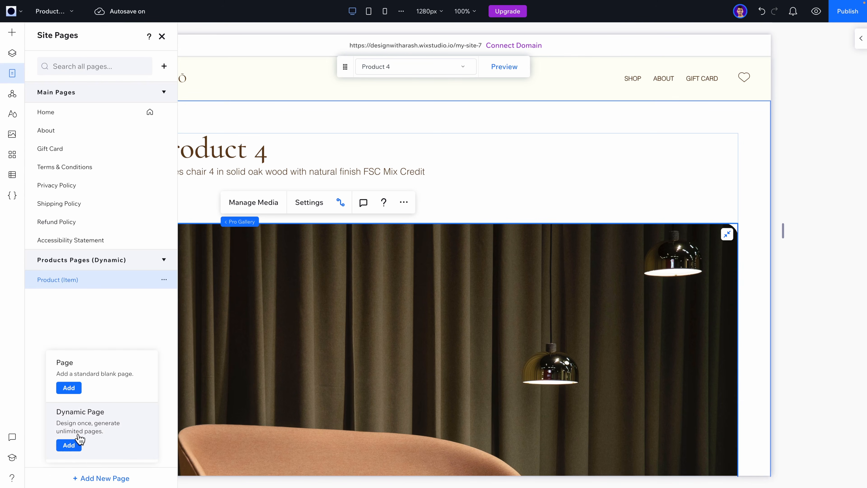
click(70, 445)
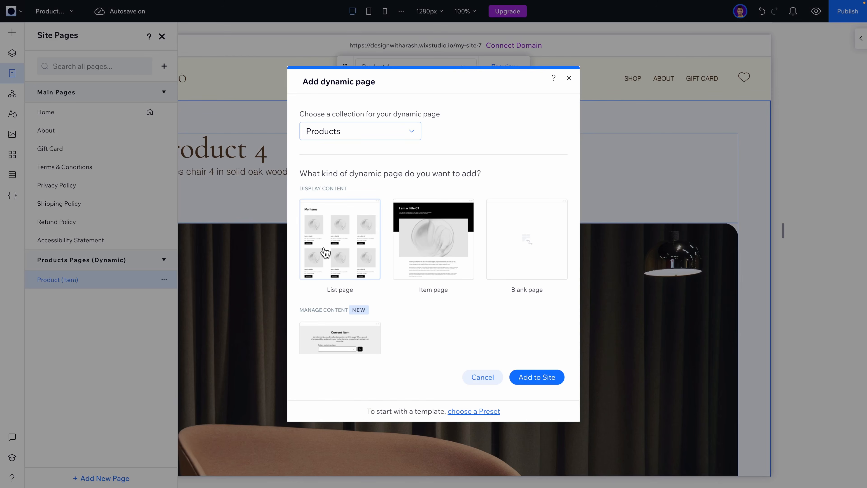
click(330, 233)
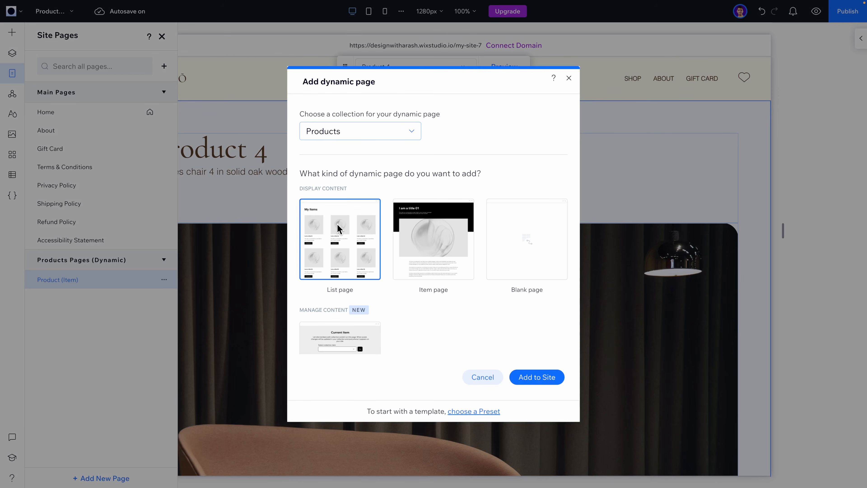
click(543, 380)
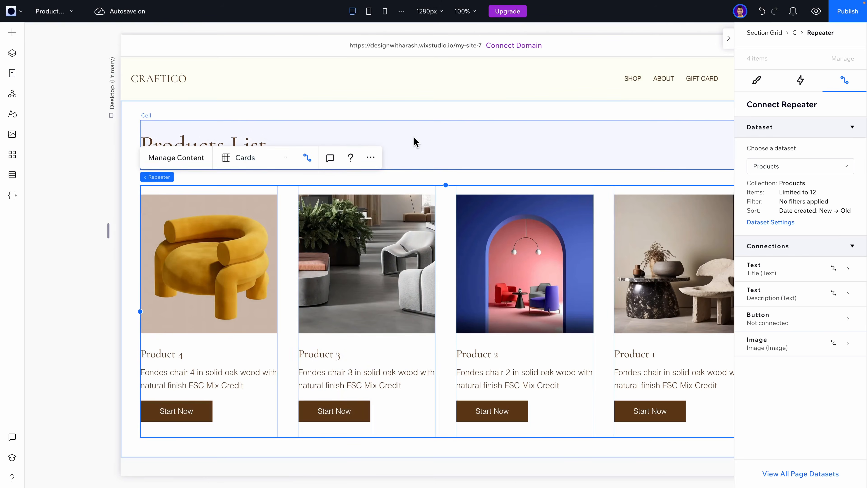
- Examine how the Products List page is built, from its cells and repeater down to the Product 4 item's stack
click(414, 137)
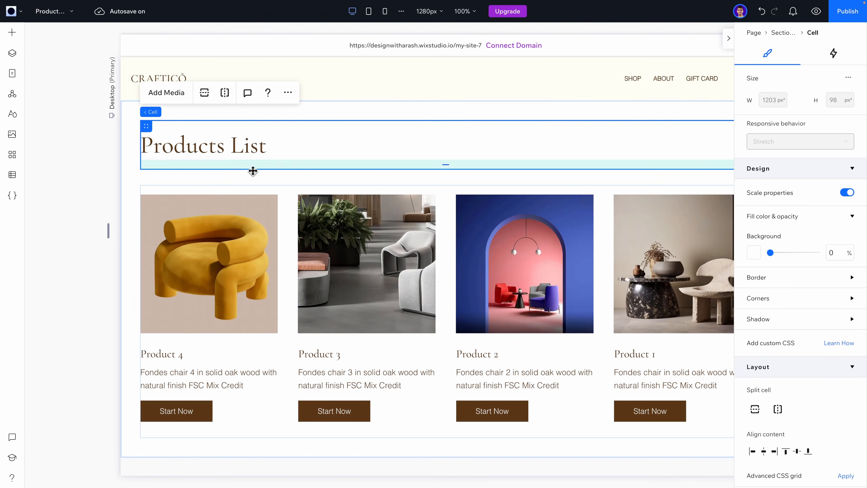
click(151, 241)
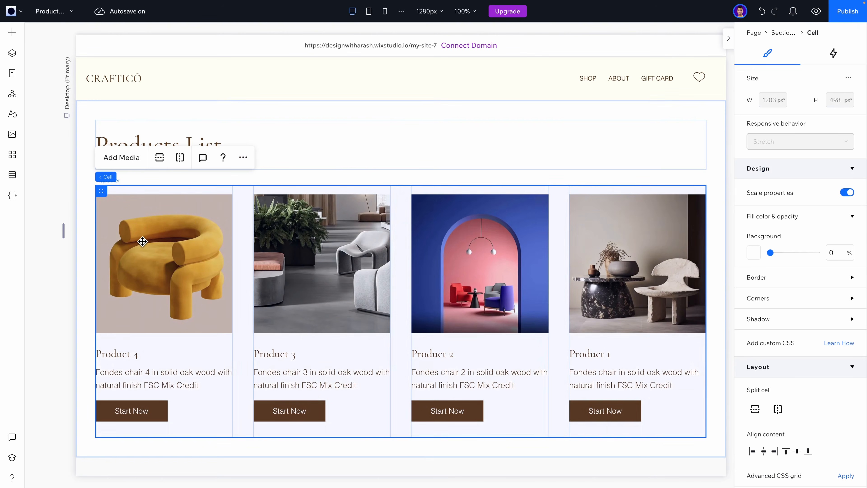
click(142, 241)
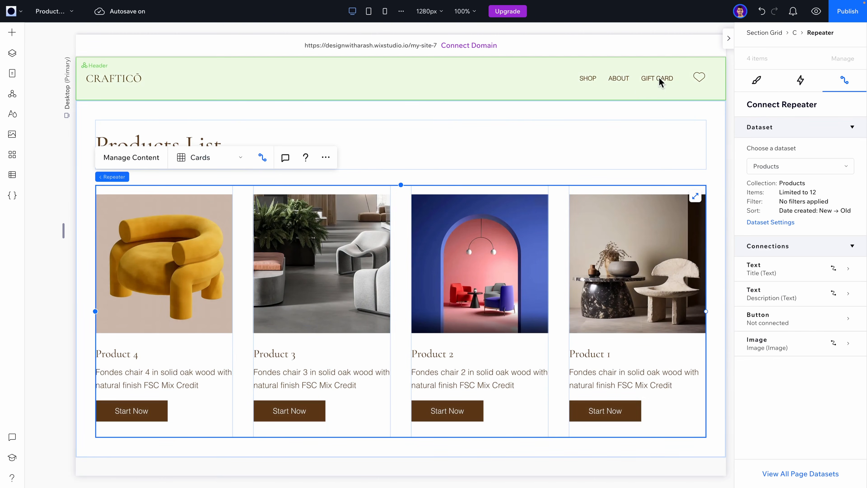
click(170, 241)
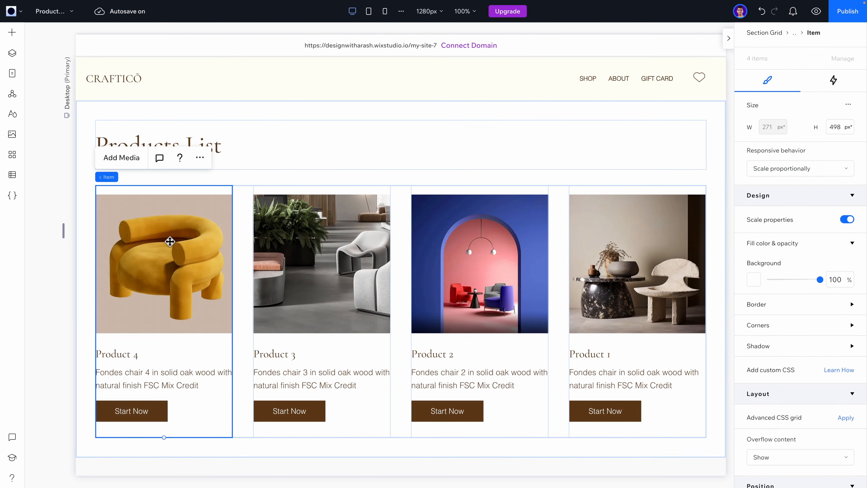
click(170, 241)
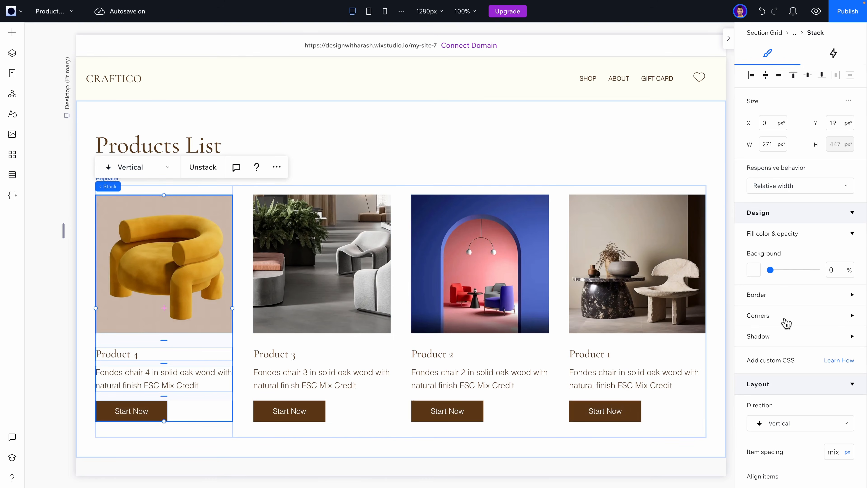
click(161, 188)
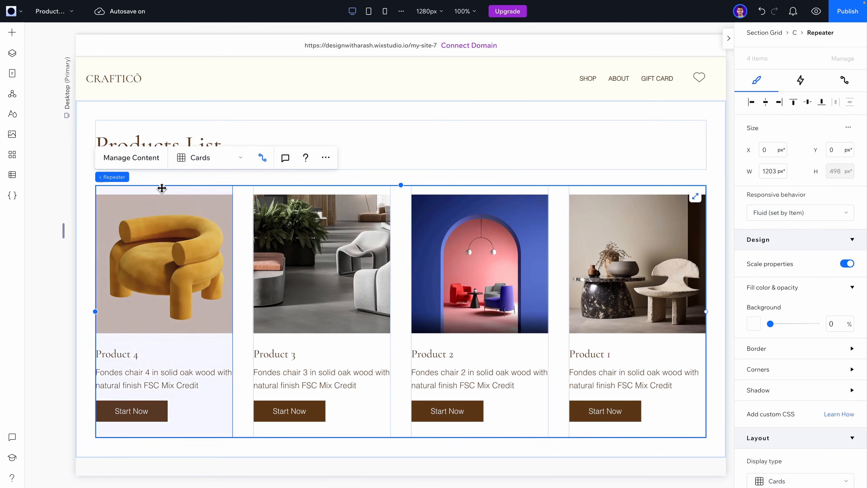
click(12, 74)
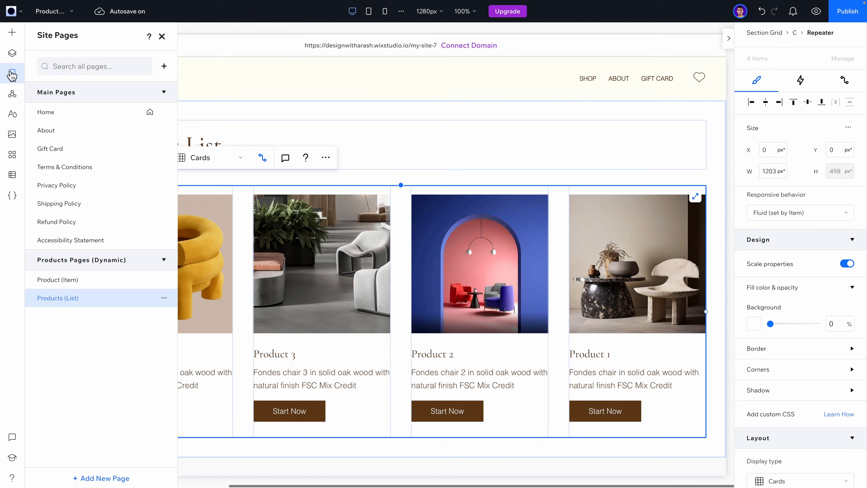
click(12, 53)
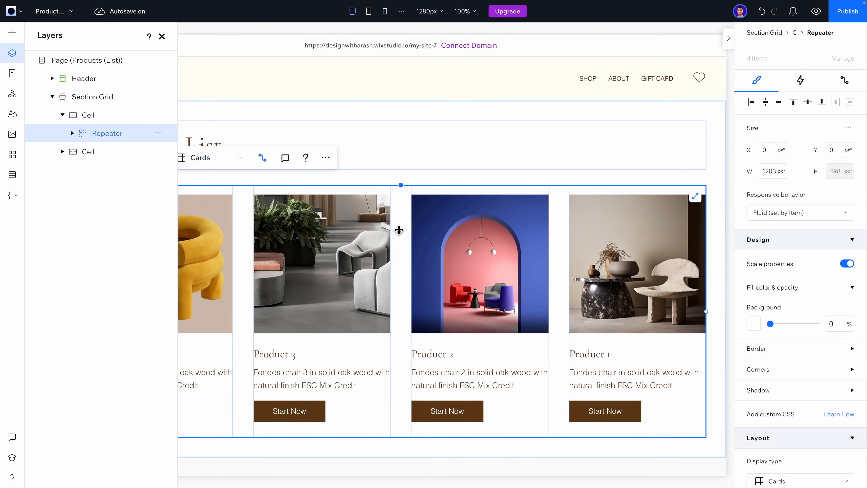
click(198, 217)
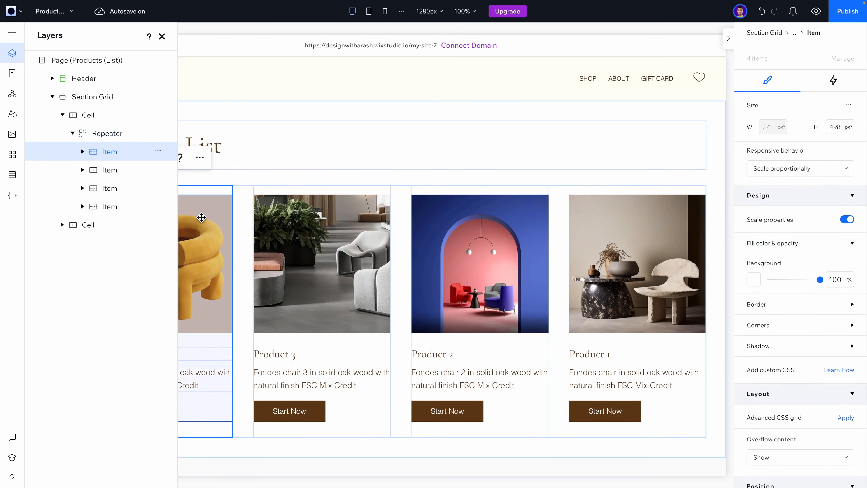
click(202, 219)
click(162, 36)
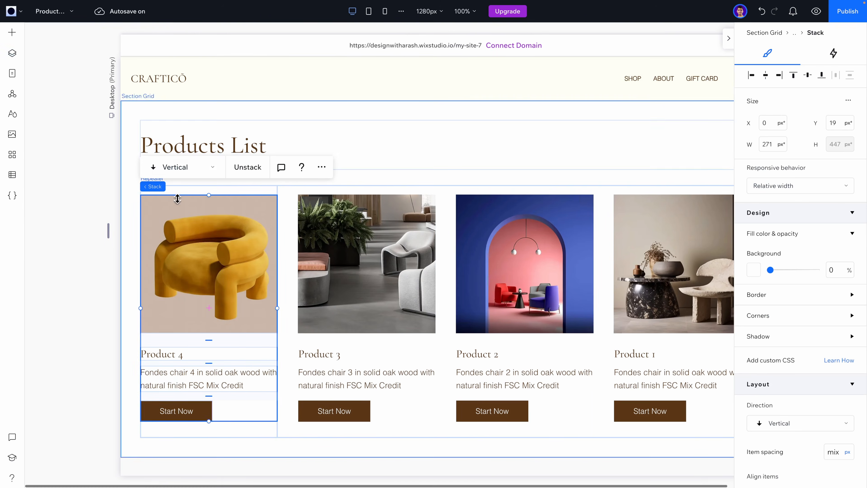
- Round the repeater's product images with a 20 px radius on all corners
click(180, 219)
scroll(786, 325, down, 3)
click(769, 269)
click(758, 295)
text(20)
key(Return)
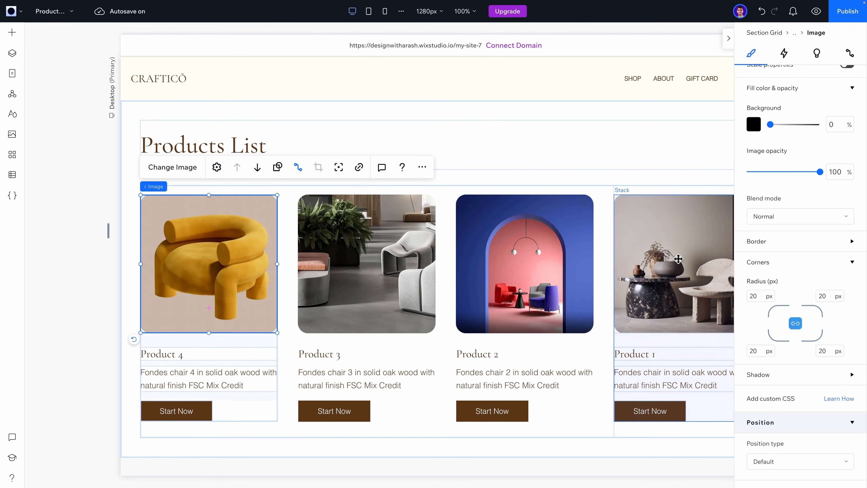
- Set the corner radius of the repeater's Start Now buttons to 12 px on all corners
click(202, 413)
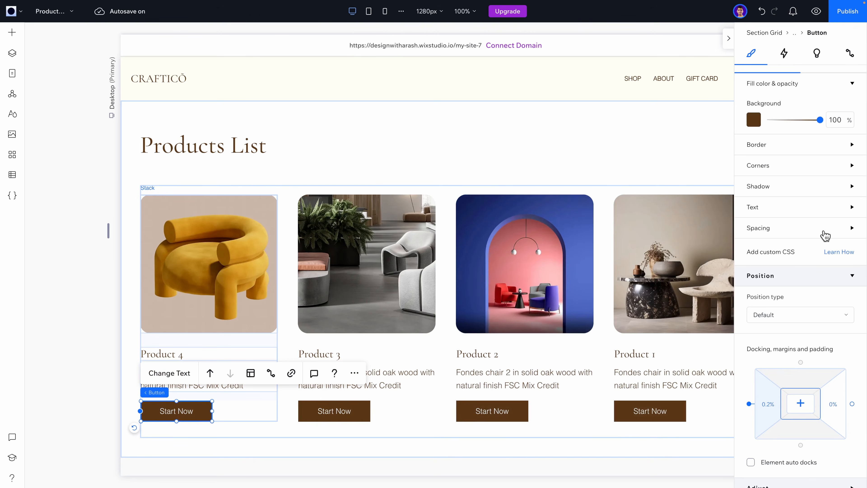
click(780, 170)
click(753, 199)
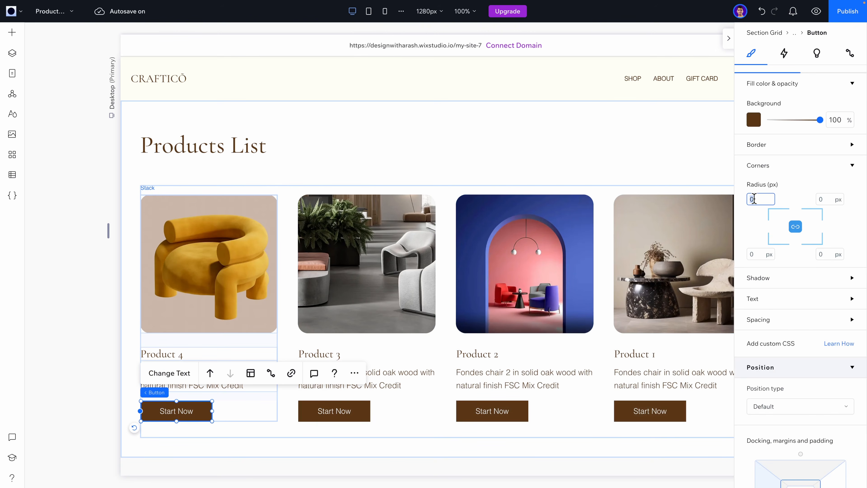
text(12)
key(Return)
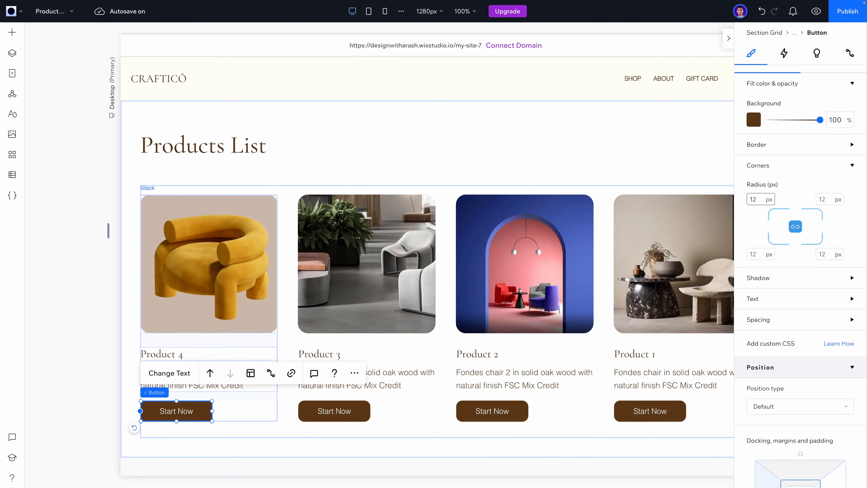
- Change the repeater buttons' text to "Learn More" and check the Products List page in preview
click(172, 374)
text(Learn Mo)
text(re)
click(211, 447)
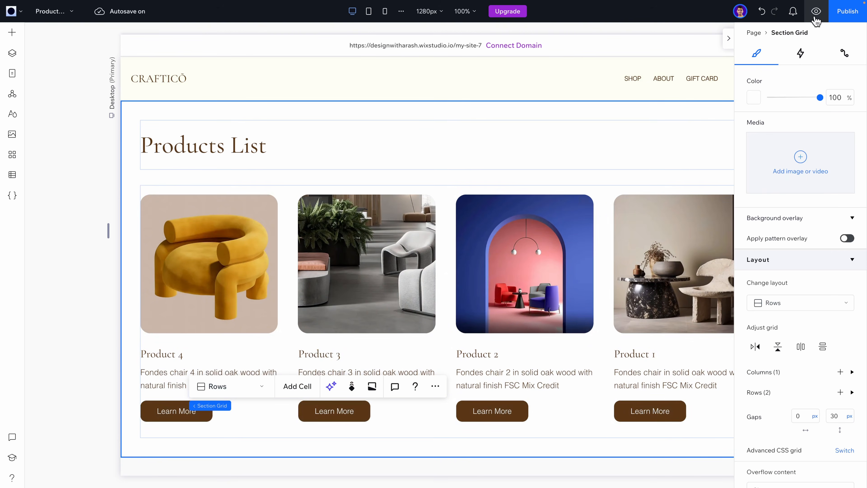
click(814, 12)
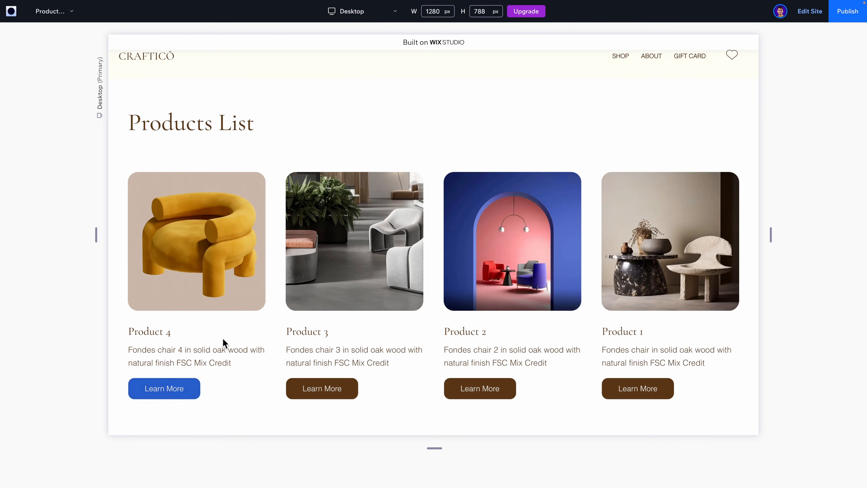
click(810, 12)
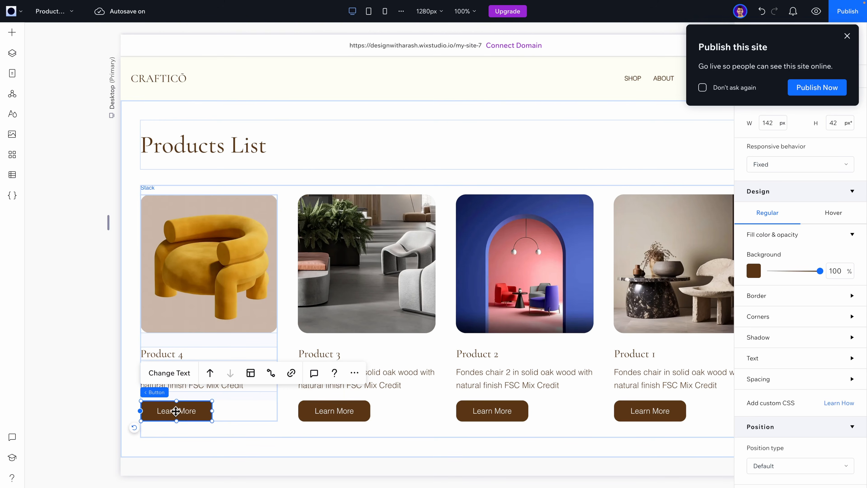
- Connect the Learn More button's click action to the Product (Item) dynamic page
click(271, 375)
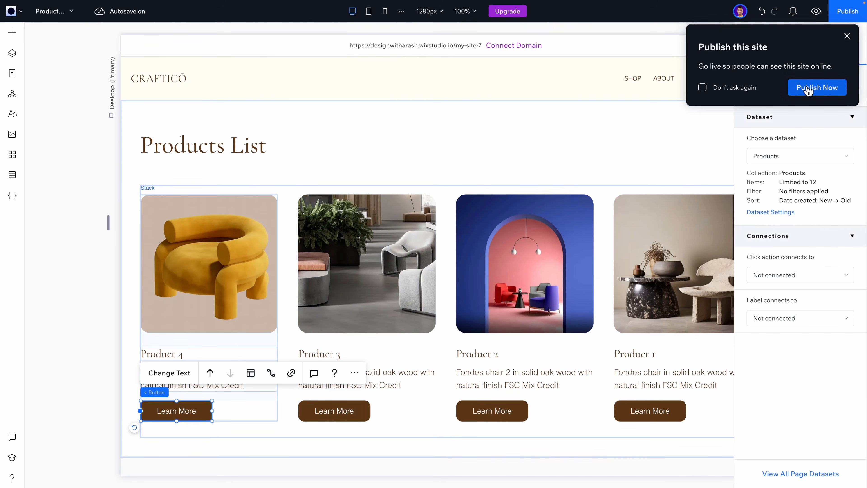
click(848, 37)
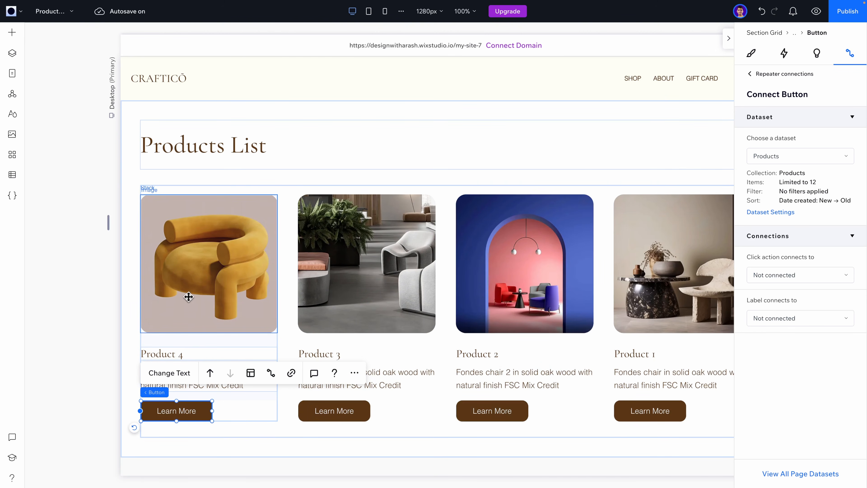
click(792, 277)
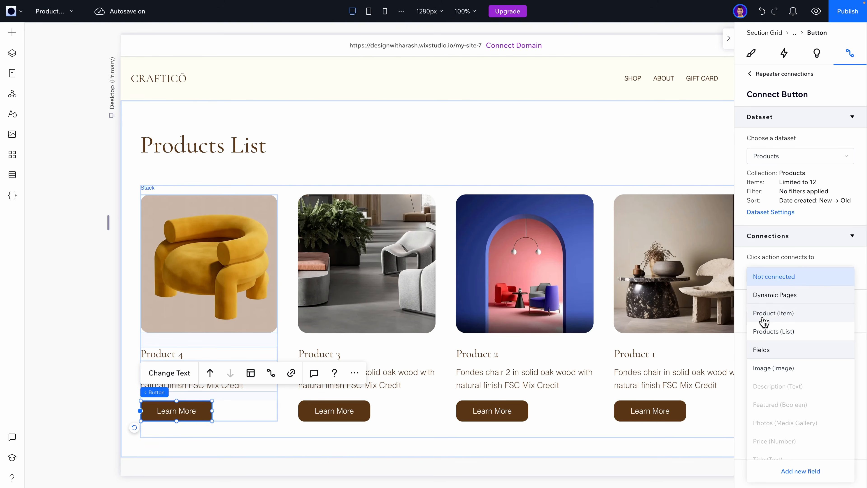
click(787, 320)
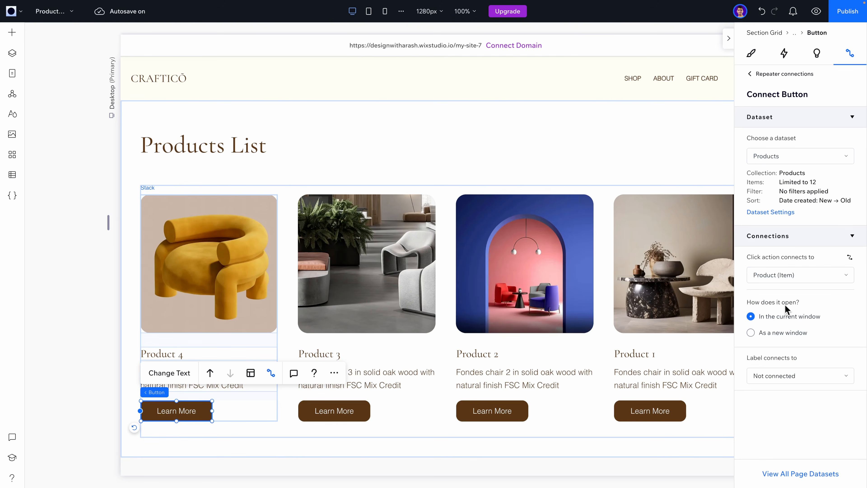
- Preview the site, follow Product 4's Learn More button and look through its product page
click(815, 11)
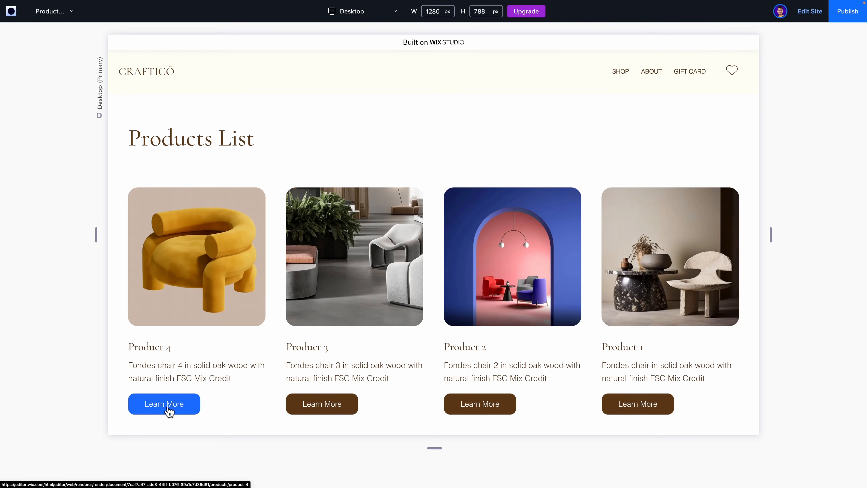
click(164, 404)
scroll(381, 178, down, 5)
scroll(401, 191, up, 5)
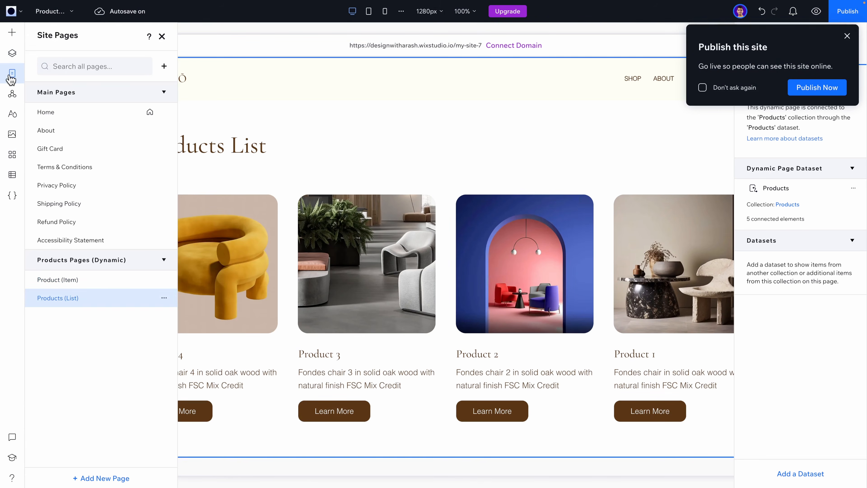
- Open the Home page for editing and dismiss the publish notice and the page list
click(11, 76)
click(11, 78)
click(60, 113)
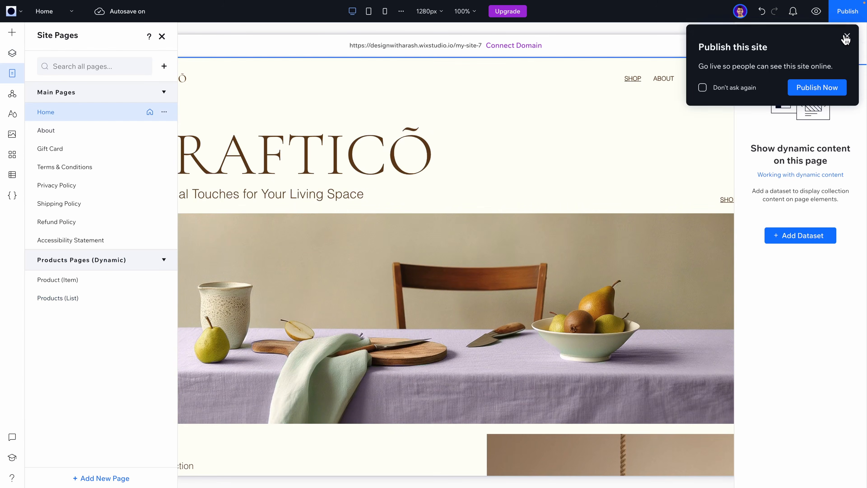
click(846, 37)
click(162, 36)
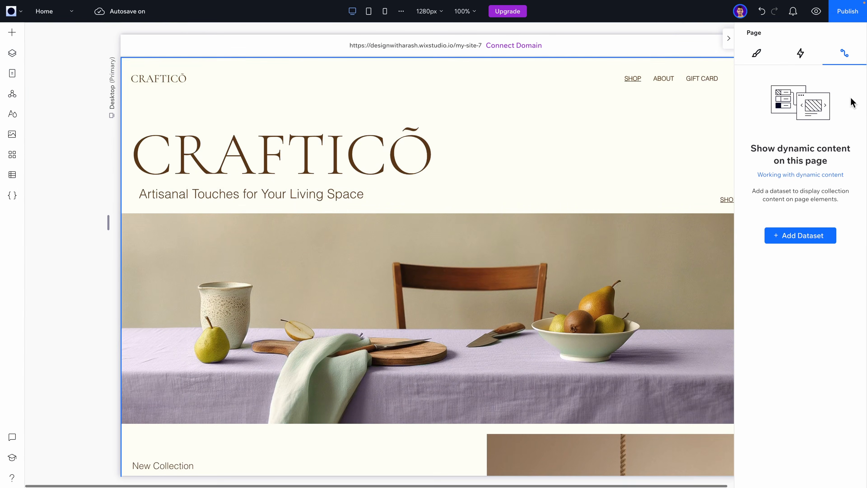
- Add the designed Services section with three rounded image cards above the Recommended Products section on the Home page
click(728, 38)
scroll(587, 215, down, 20)
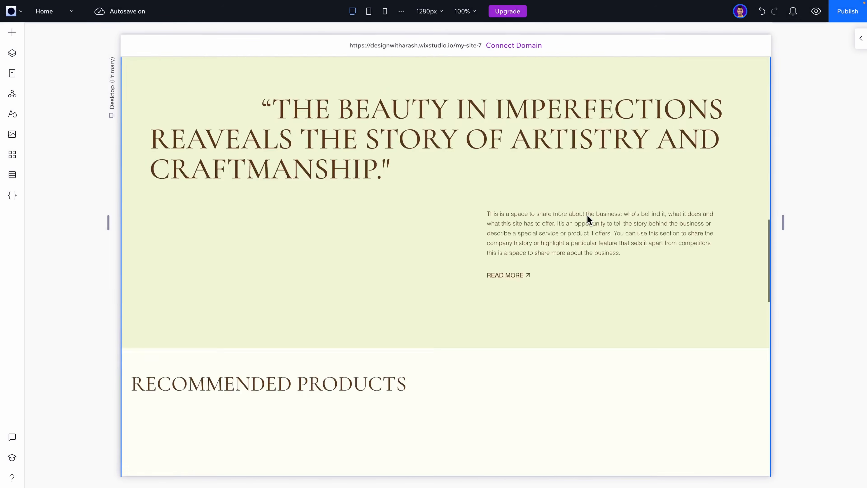
scroll(586, 214, up, 2)
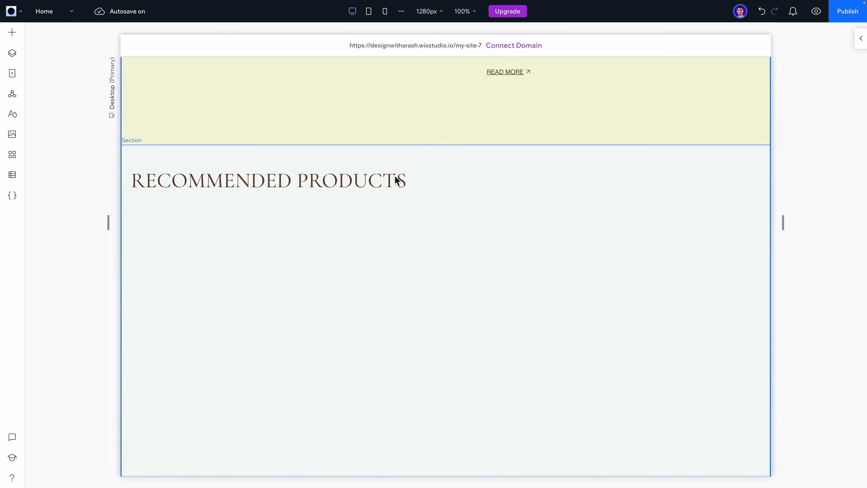
scroll(365, 213, down, 2)
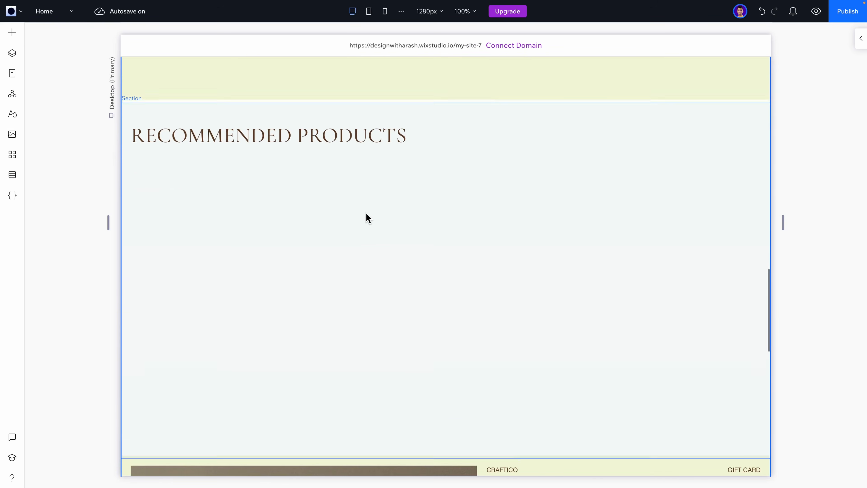
click(265, 255)
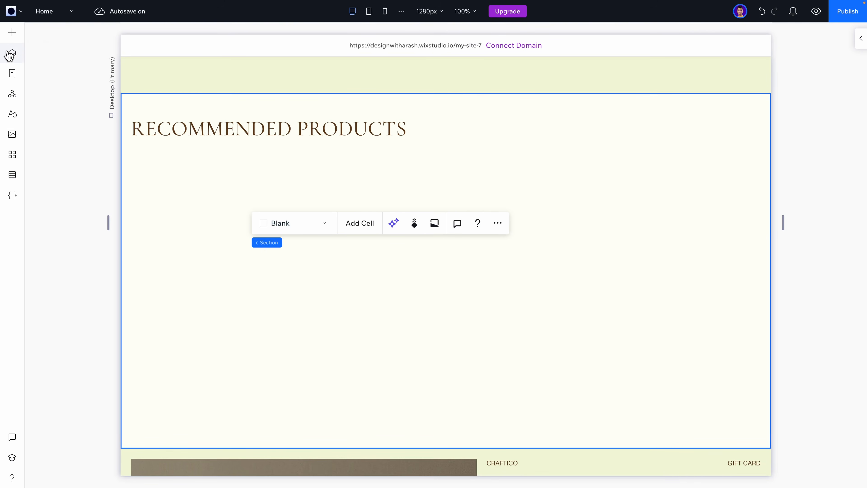
click(180, 197)
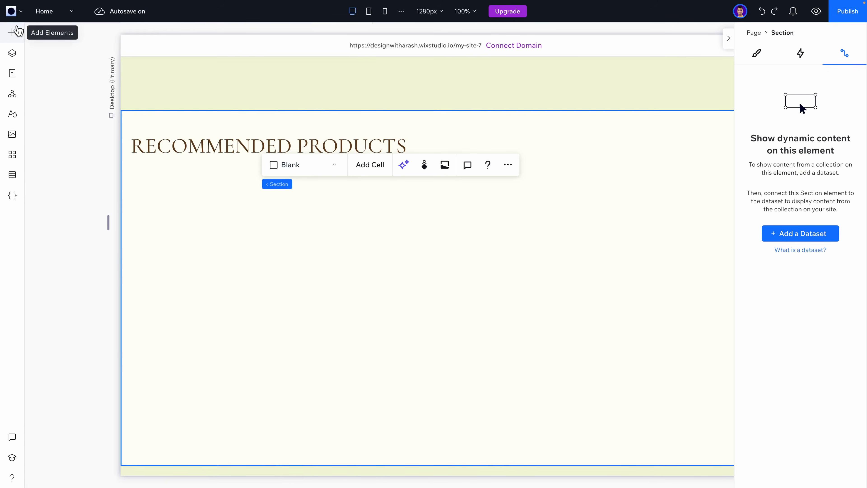
click(15, 31)
click(126, 99)
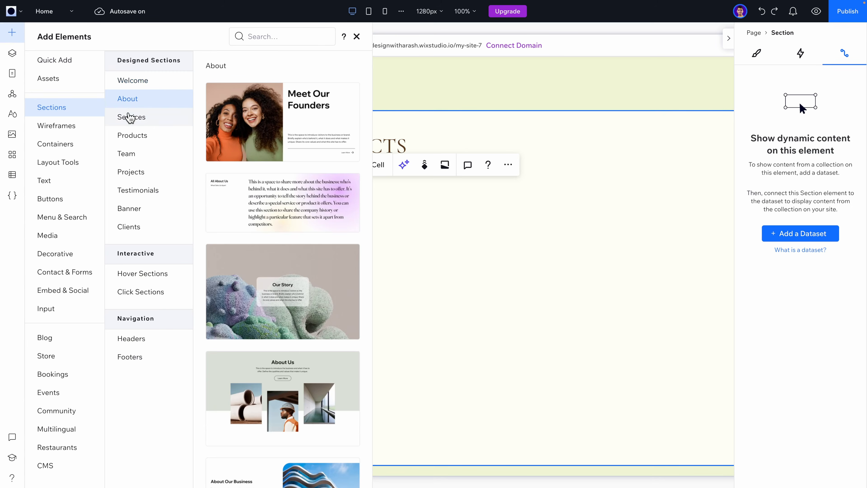
click(126, 118)
scroll(282, 220, down, 5)
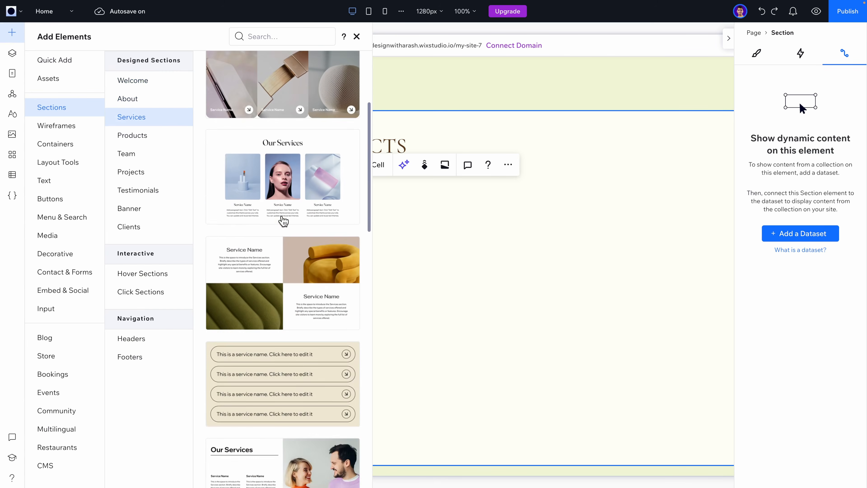
scroll(283, 221, up, 4)
click(283, 222)
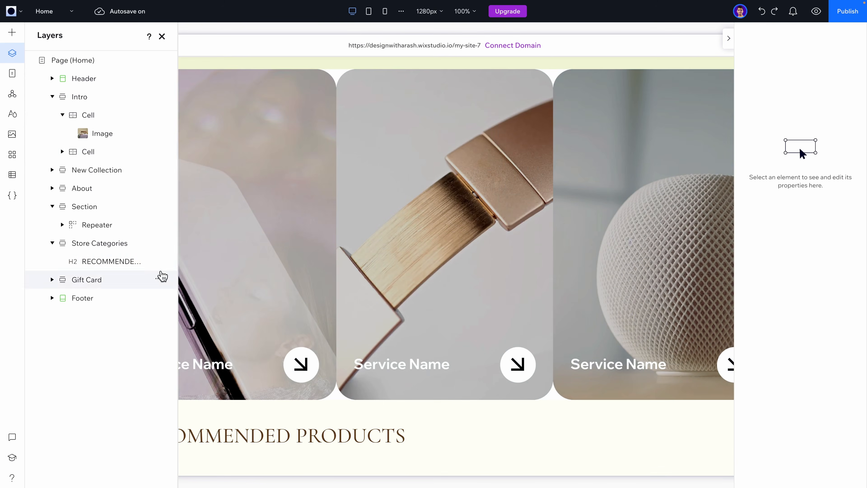
- Cut the card repeater out of the newly added section and delete the emptied section
click(104, 227)
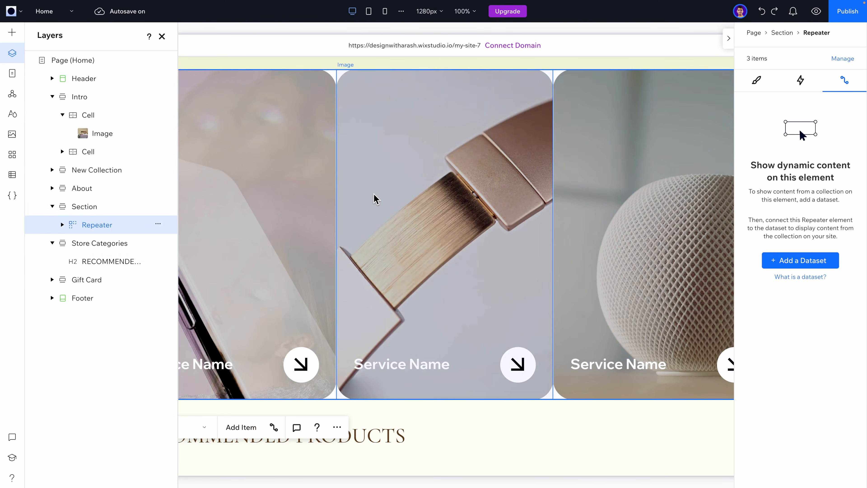
key(Delete)
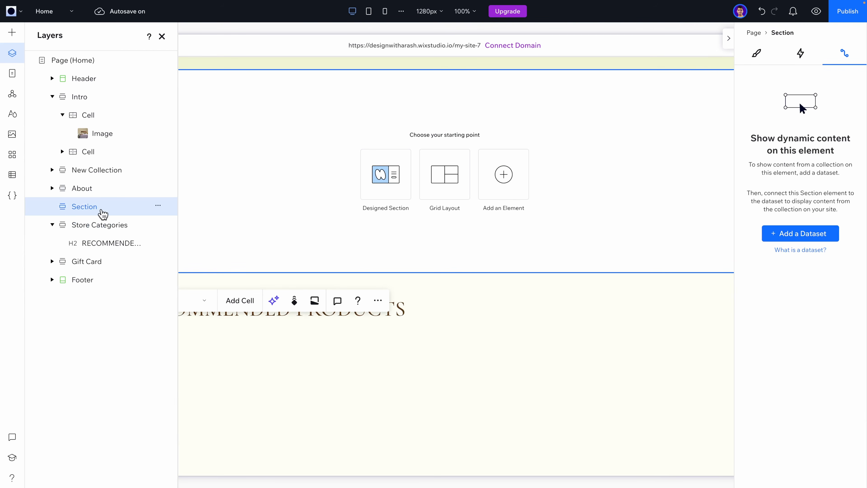
key(Delete)
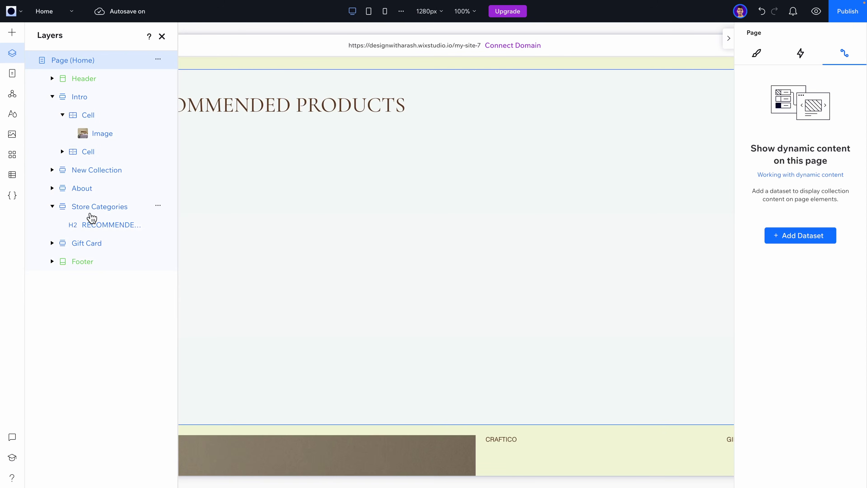
- Give the Recommended Products section a second cell below a shortened heading row and paste the card repeater into it
click(284, 193)
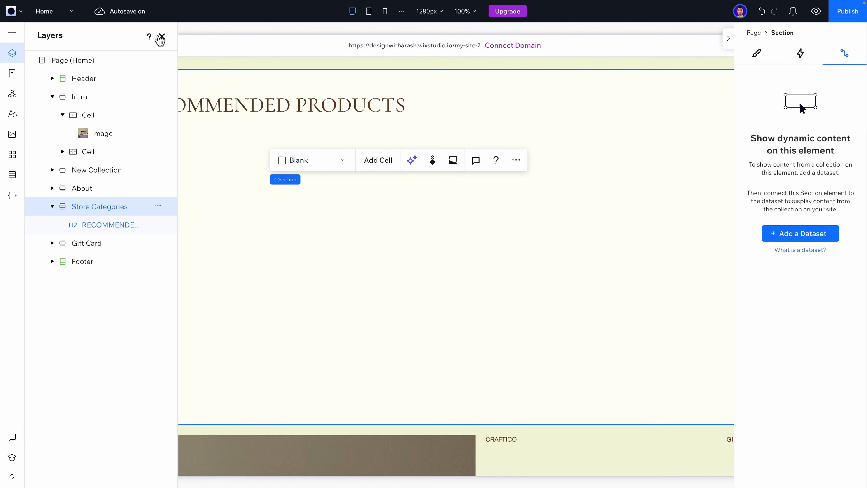
click(162, 36)
click(370, 161)
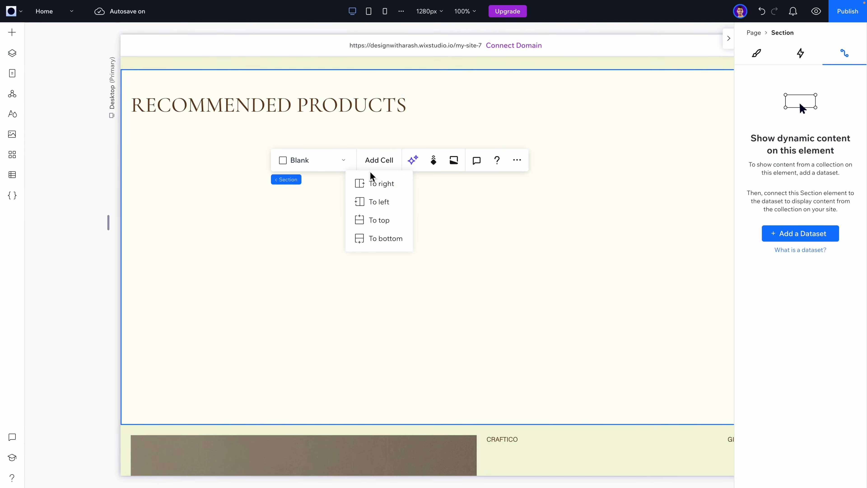
click(379, 241)
drag(381, 387, 410, 144)
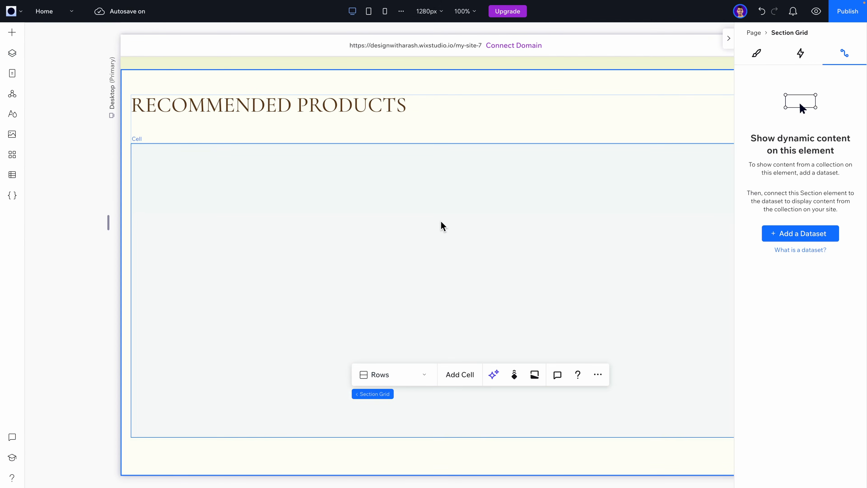
click(442, 226)
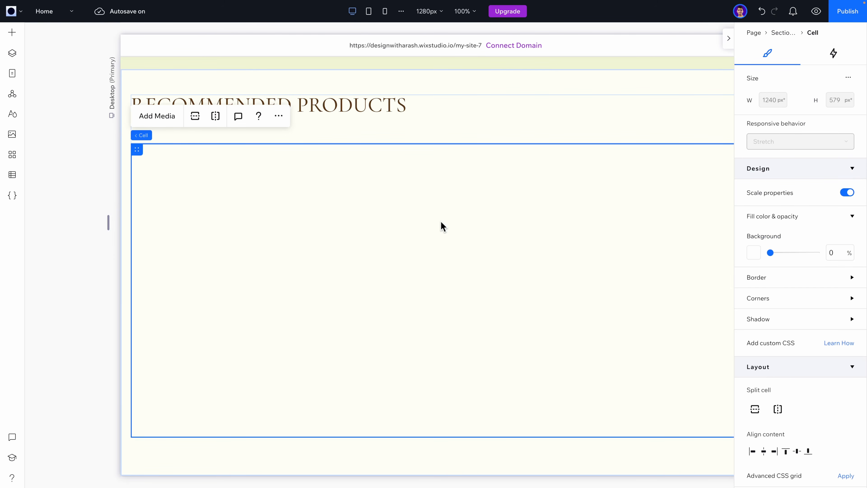
key(ctrl+v)
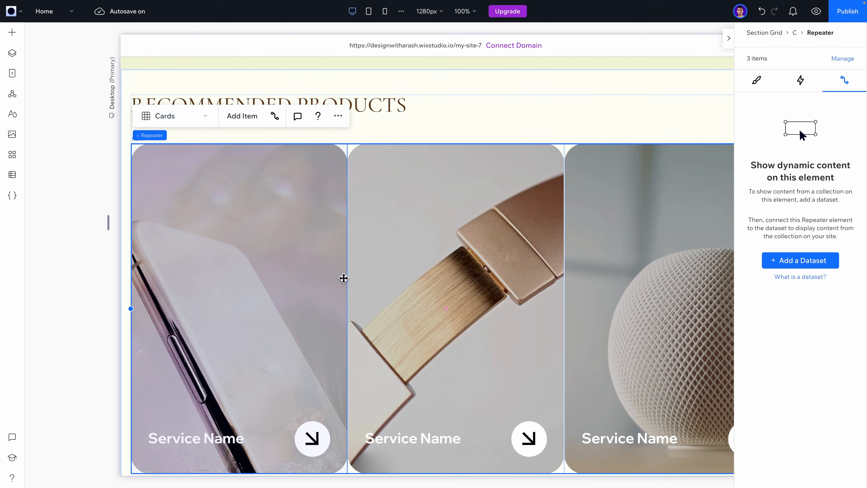
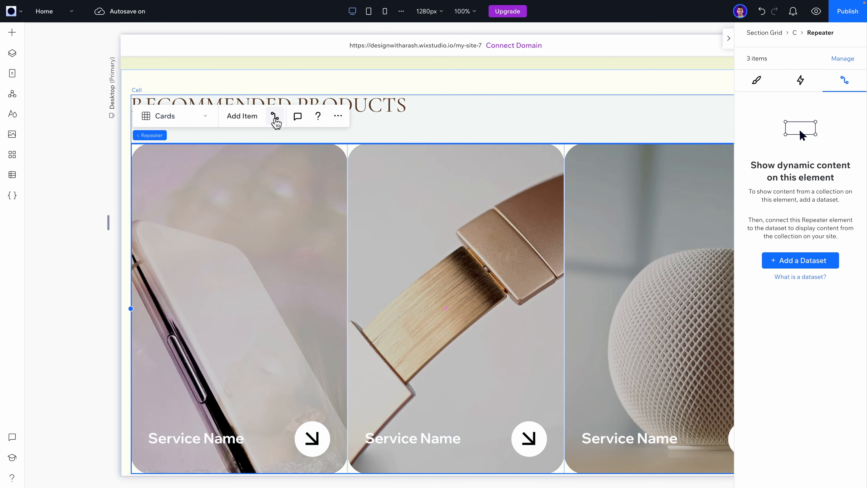
- Create a dataset for the repeater from the Products collection
click(781, 261)
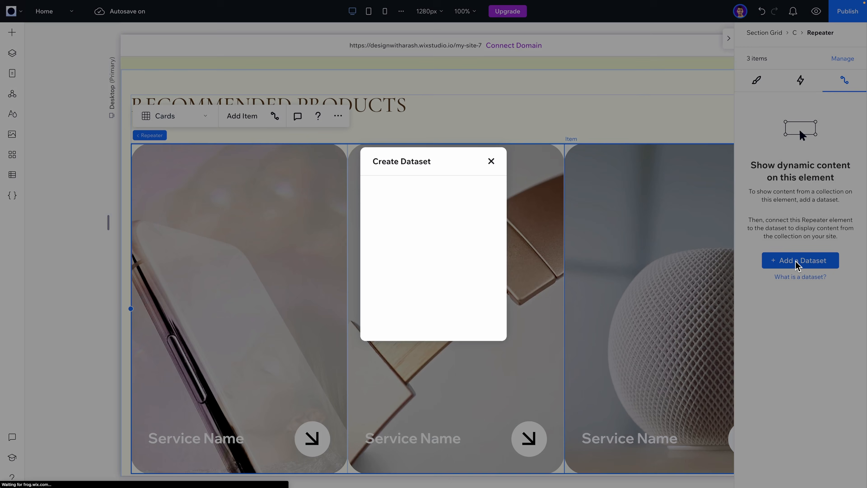
click(408, 239)
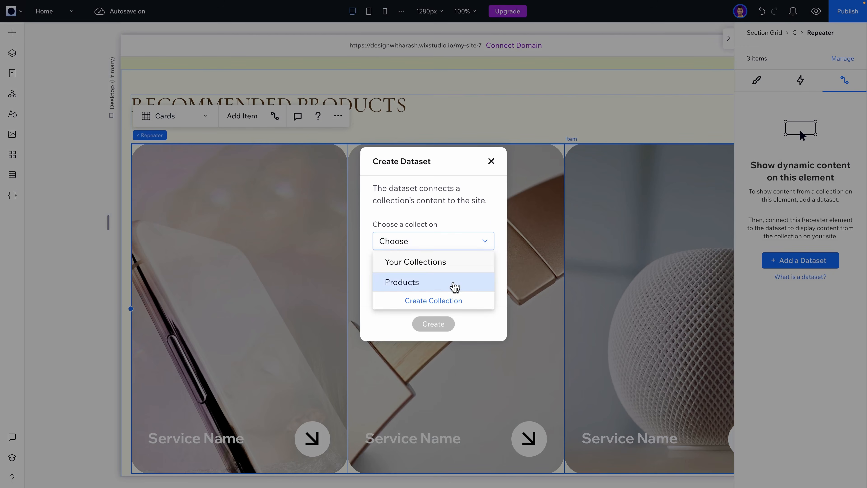
click(452, 287)
click(442, 323)
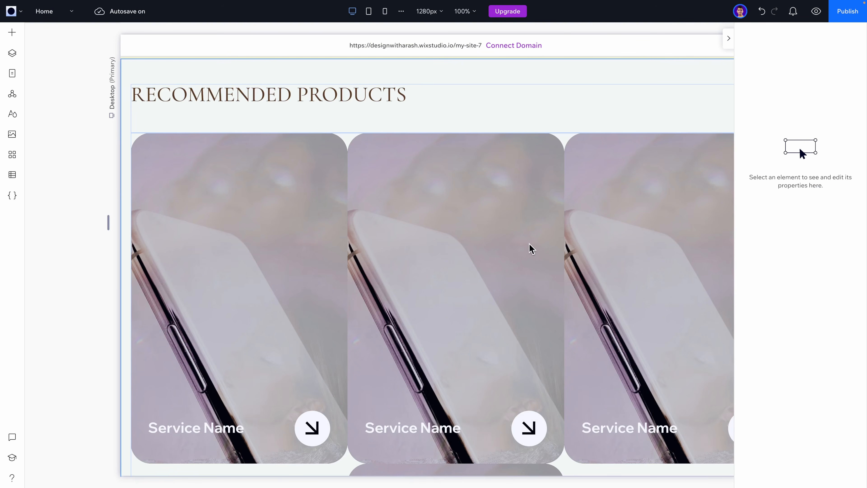
- Connect the image source of the repeater's cards to the Image field of the Products dataset
scroll(493, 260, down, 6)
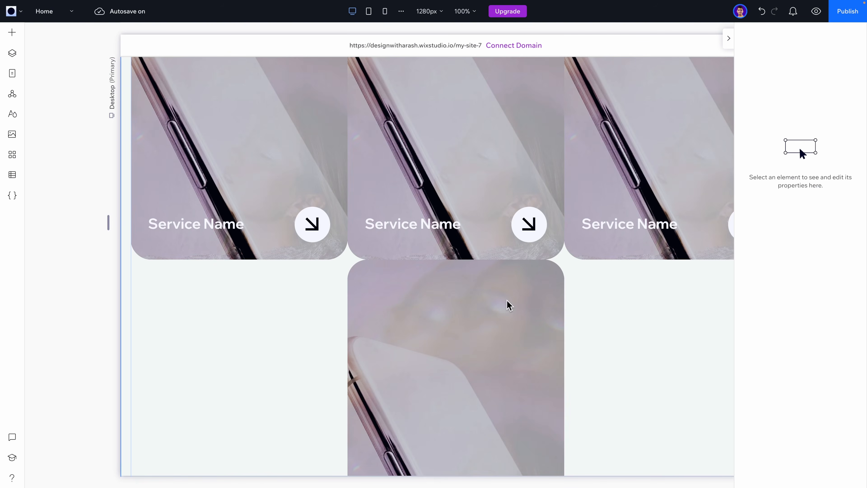
scroll(509, 305, up, 6)
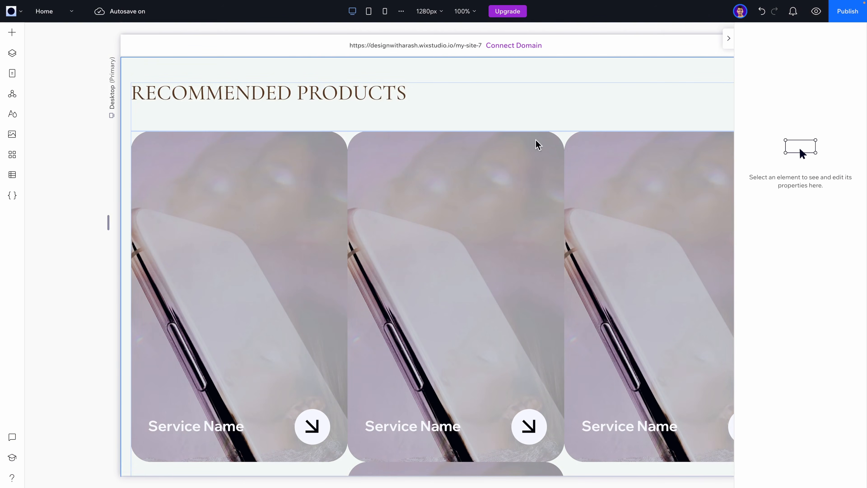
click(400, 265)
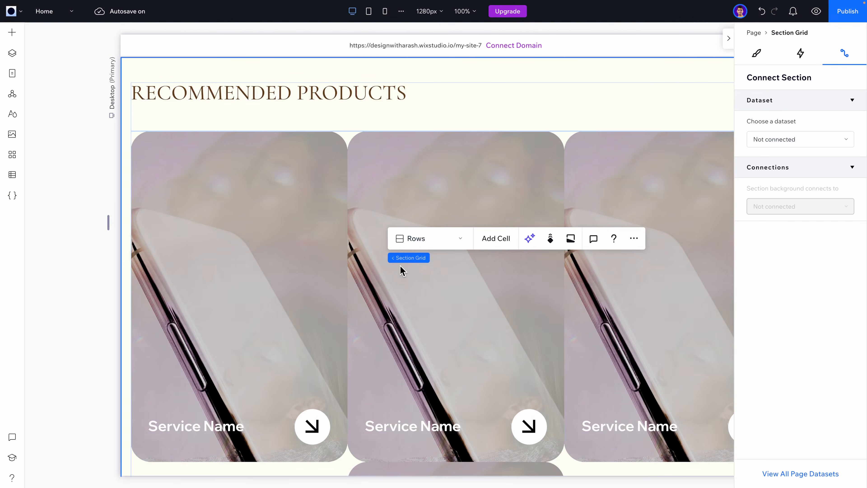
click(297, 200)
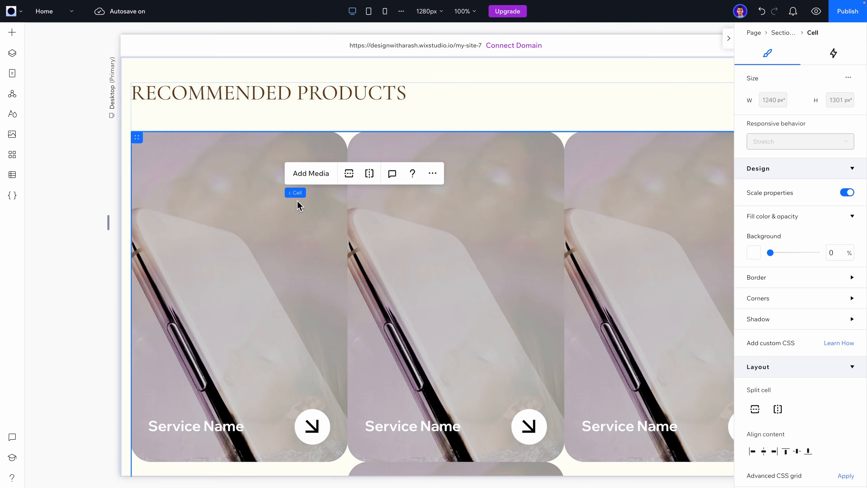
click(252, 198)
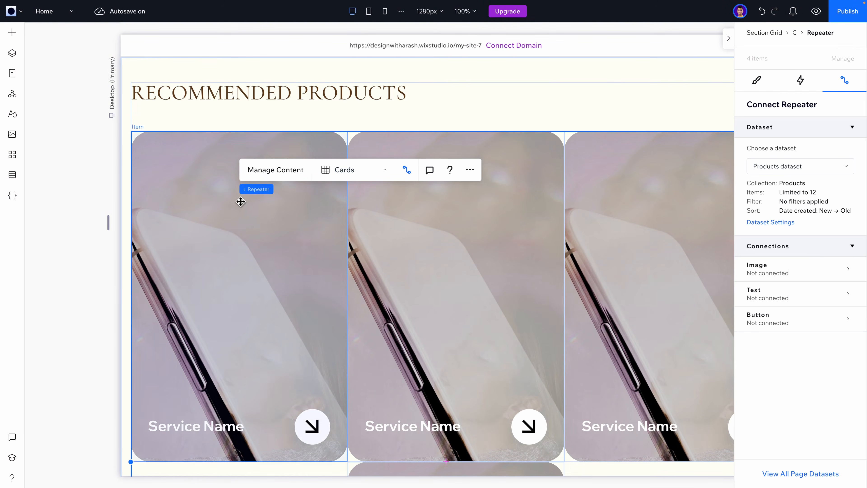
click(757, 268)
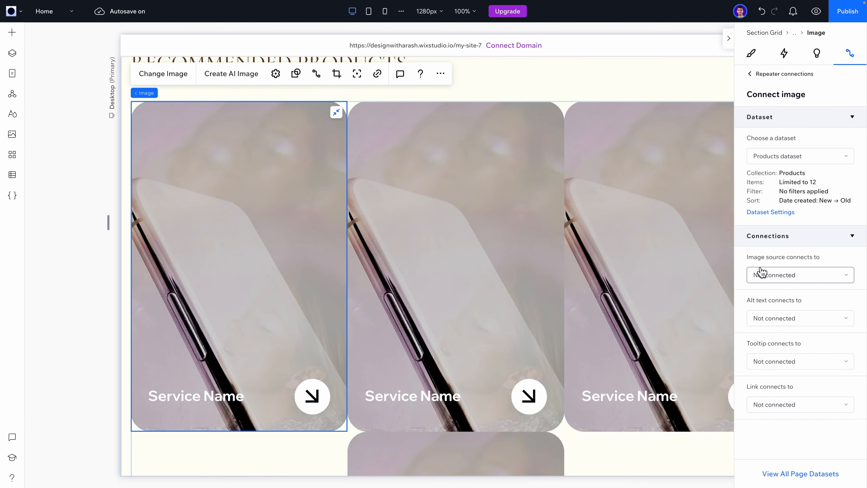
click(783, 281)
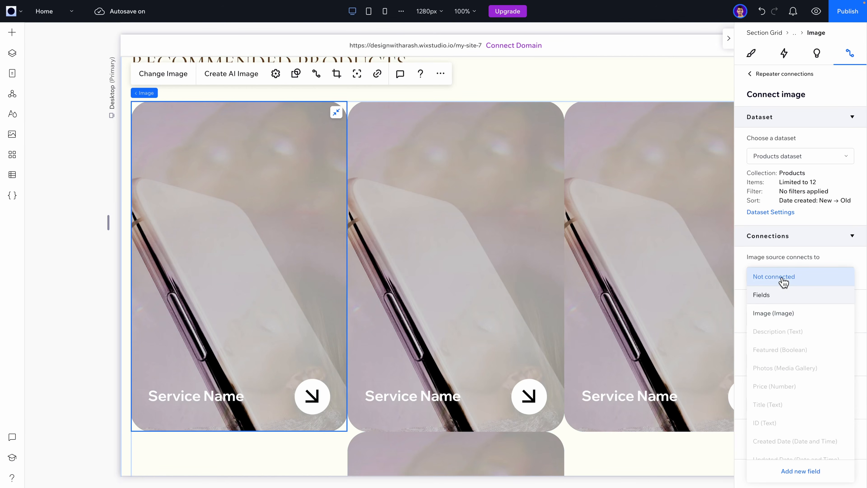
click(780, 316)
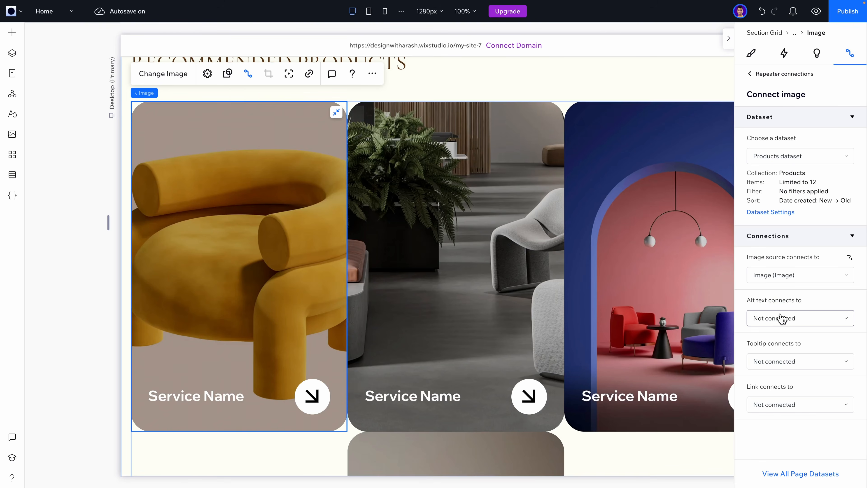
- Connect the "Service Name" text in the repeater to the Title field of the Products dataset
click(194, 397)
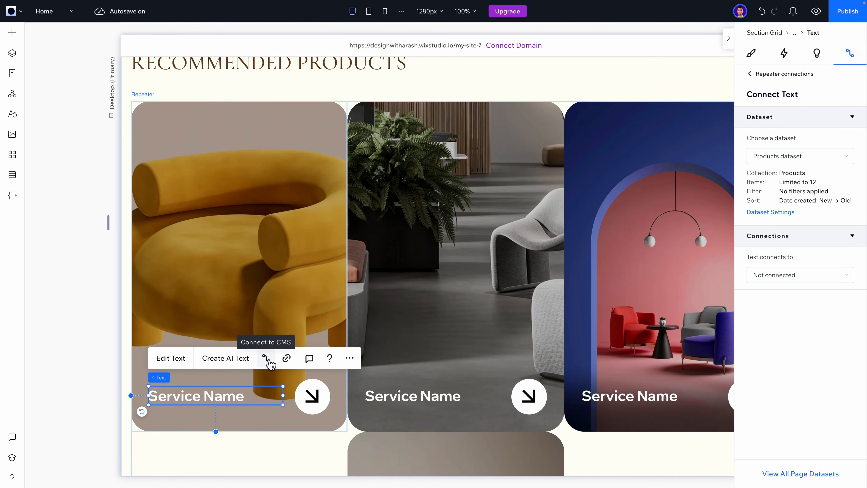
click(794, 274)
click(781, 369)
- Connect the click action of the repeater's arrow button to the Product (Item) dynamic page
click(310, 399)
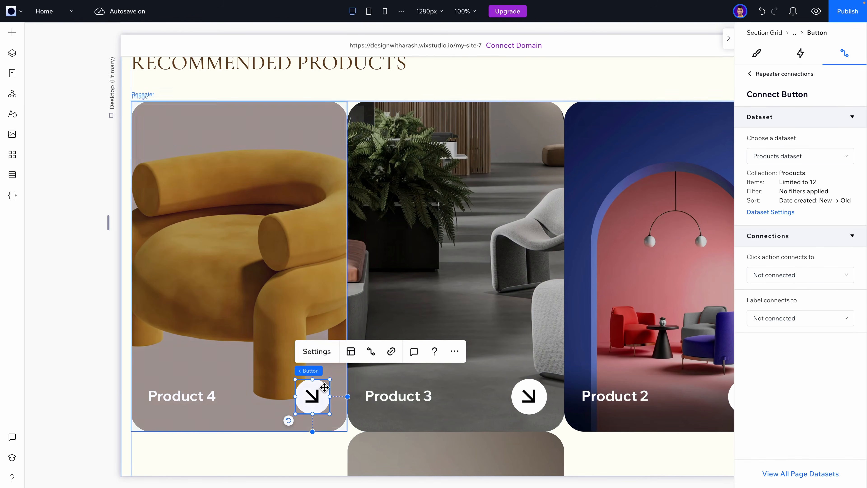
click(778, 275)
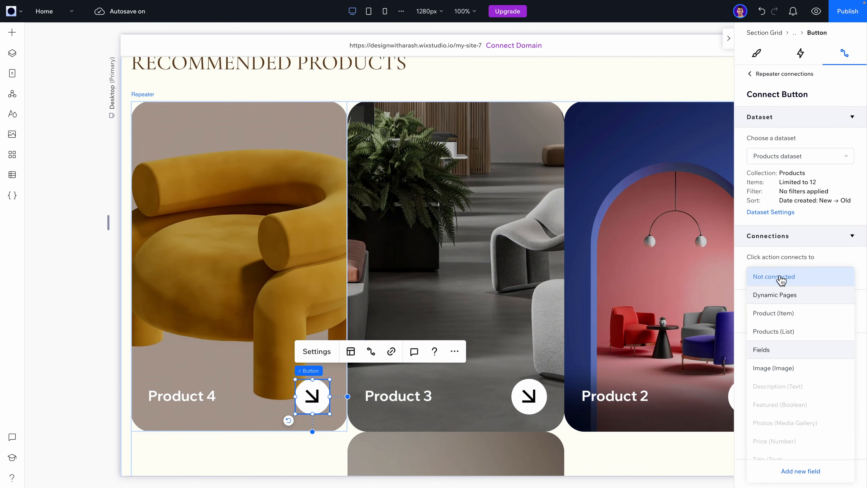
click(781, 313)
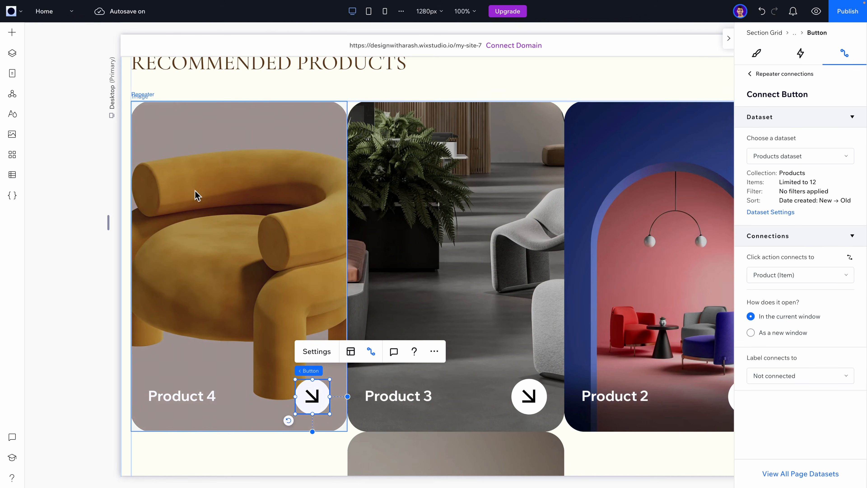
- Set the horizontal gap between the cards of the Recommended Products repeater to 20 px
click(91, 196)
click(151, 116)
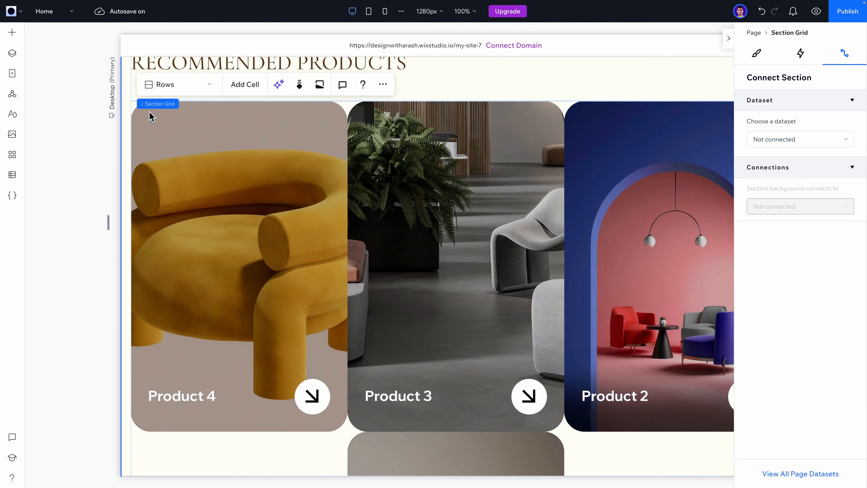
click(145, 117)
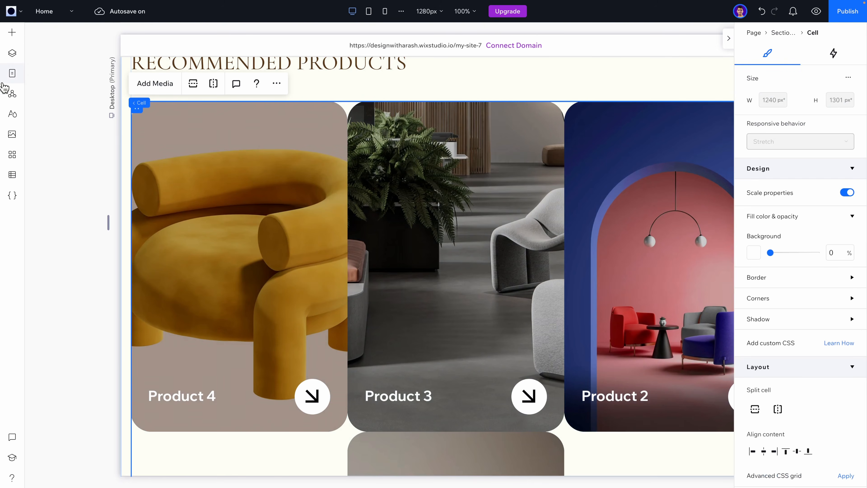
click(13, 54)
click(107, 243)
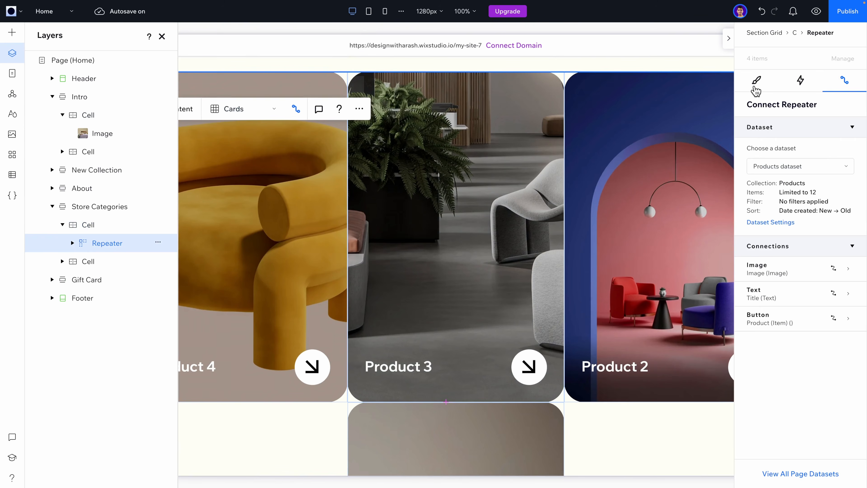
click(755, 86)
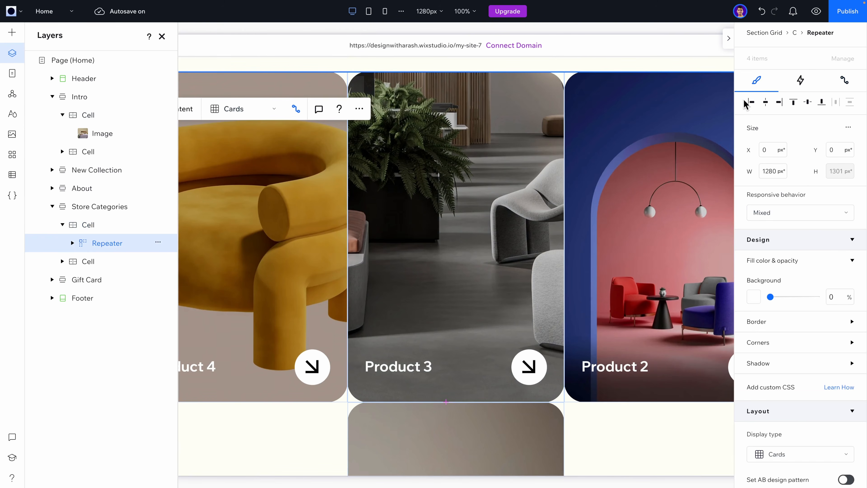
scroll(829, 314, down, 5)
scroll(826, 307, down, 3)
click(802, 333)
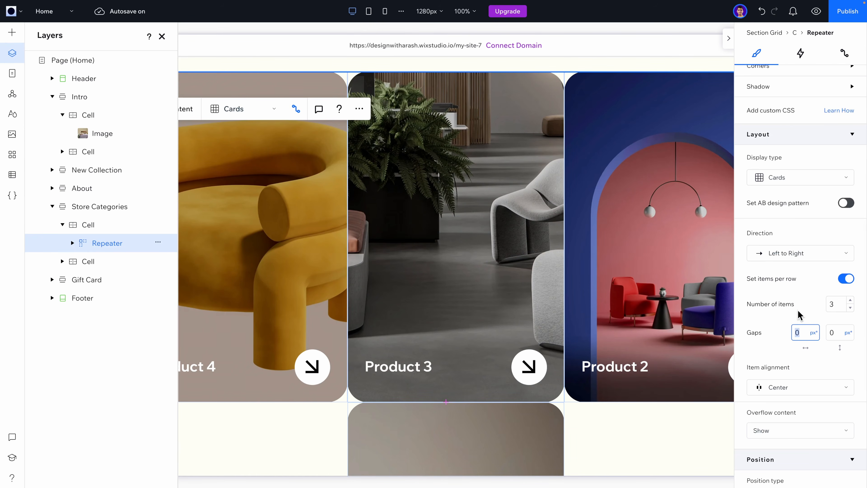
text(20)
key(Return)
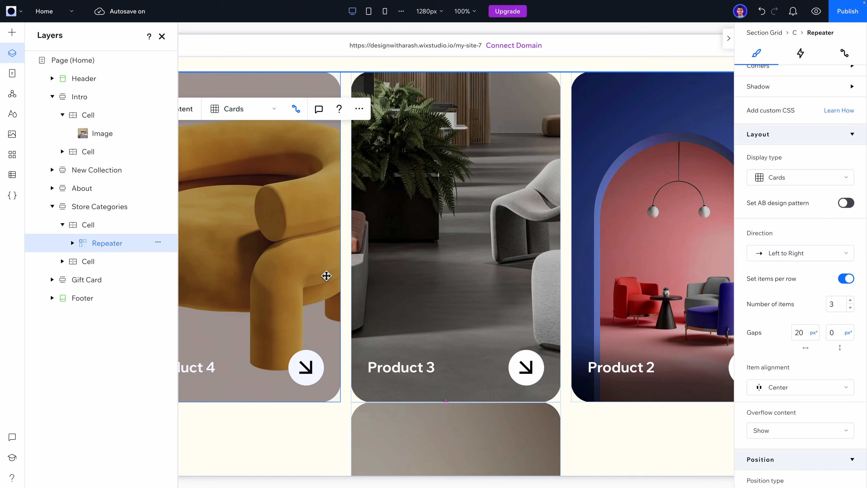
click(162, 36)
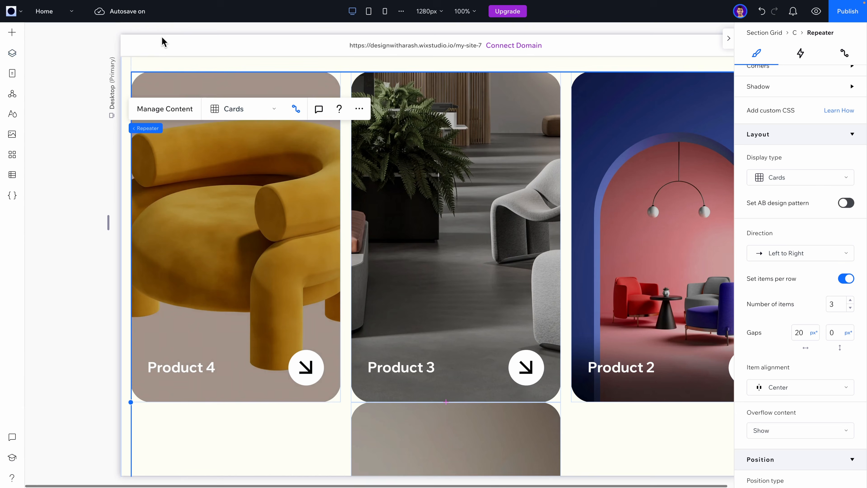
- Mark Product 1, Product 3 and Product 4 as Featured in the Products collection
scroll(342, 221, down, 5)
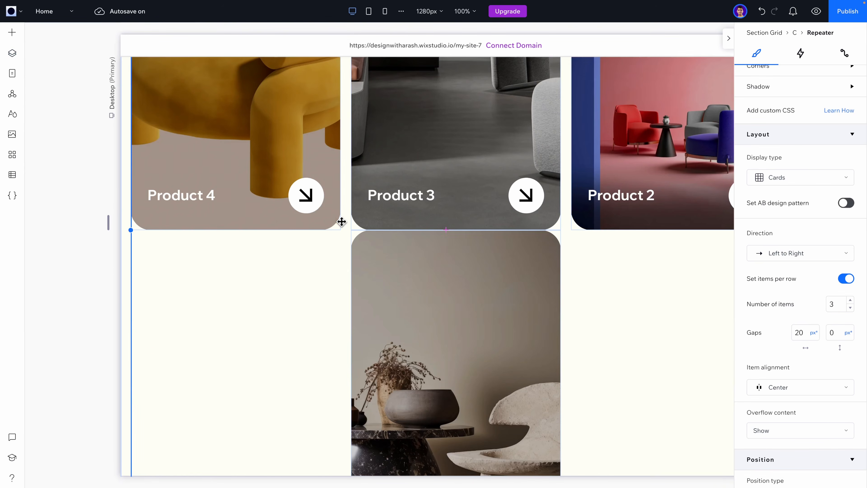
scroll(342, 221, up, 8)
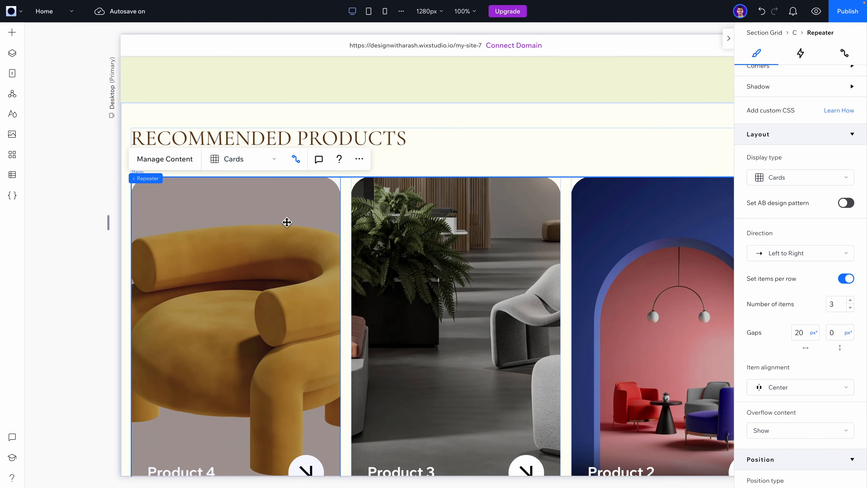
click(21, 177)
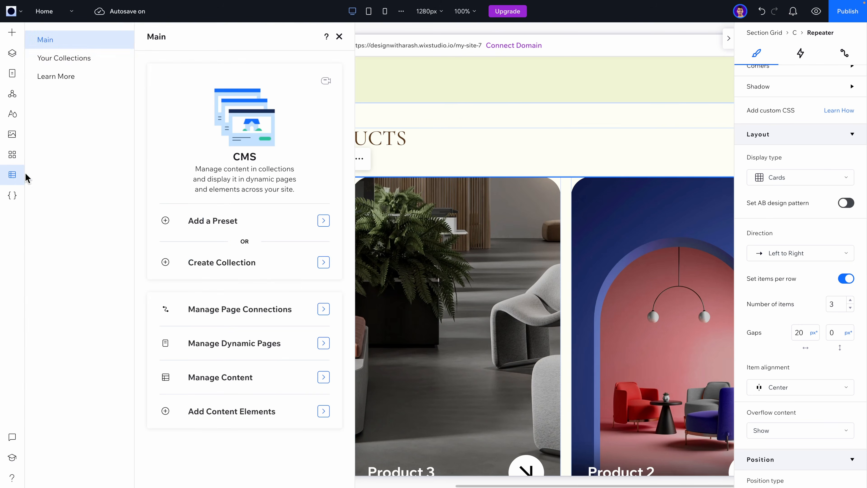
click(106, 61)
click(203, 91)
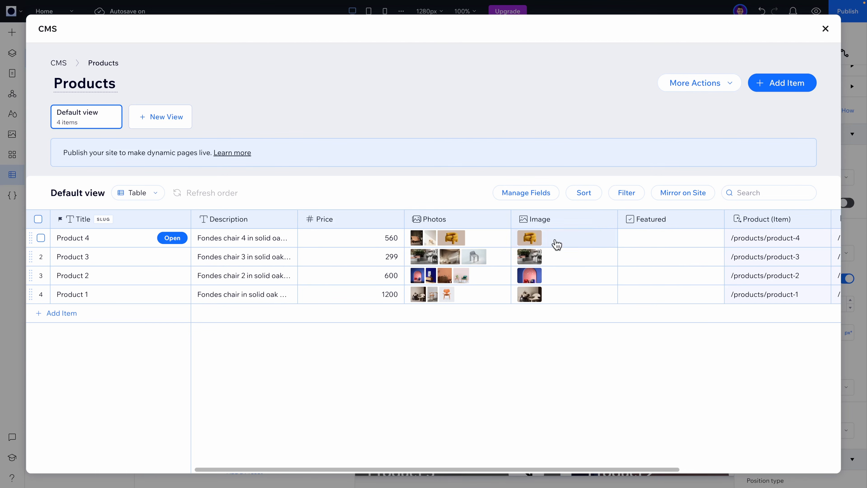
click(630, 297)
click(628, 295)
click(626, 258)
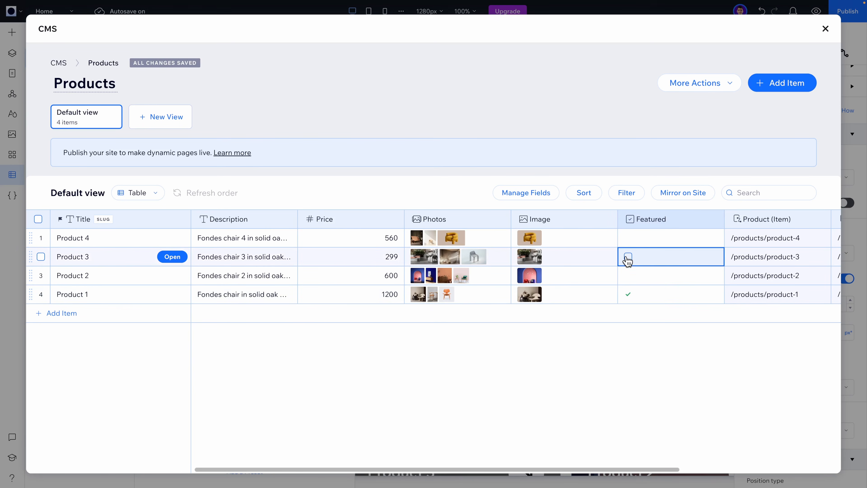
click(628, 256)
click(628, 241)
click(628, 238)
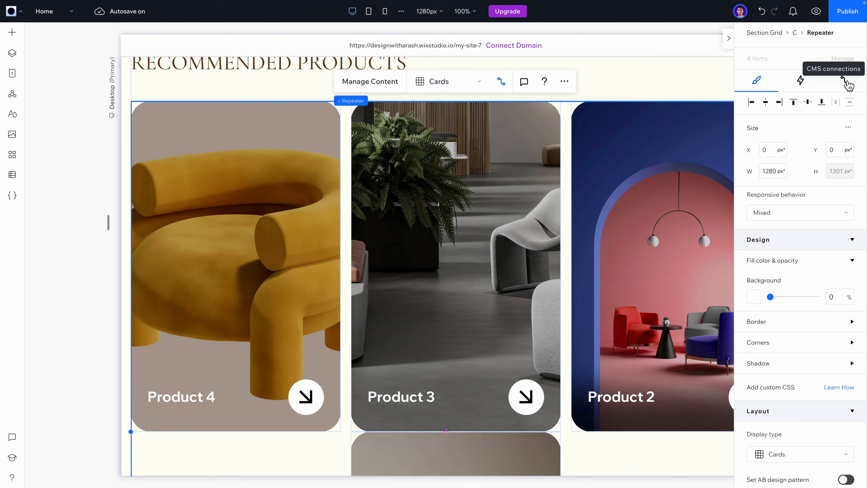
- Add a filter to the repeater's Products dataset so that Featured is True, and check the result in preview
click(845, 83)
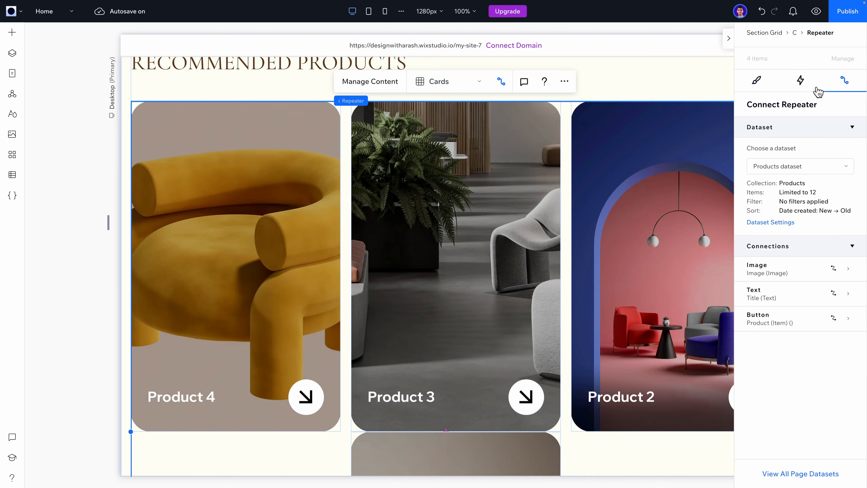
click(780, 223)
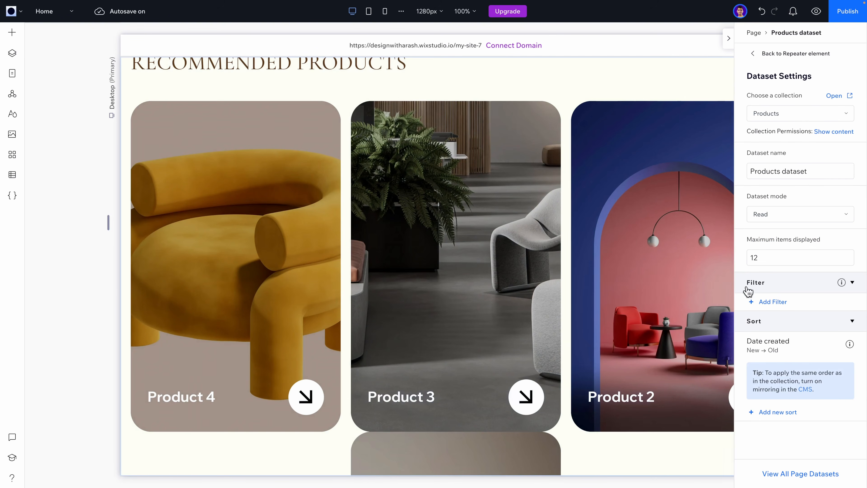
click(770, 307)
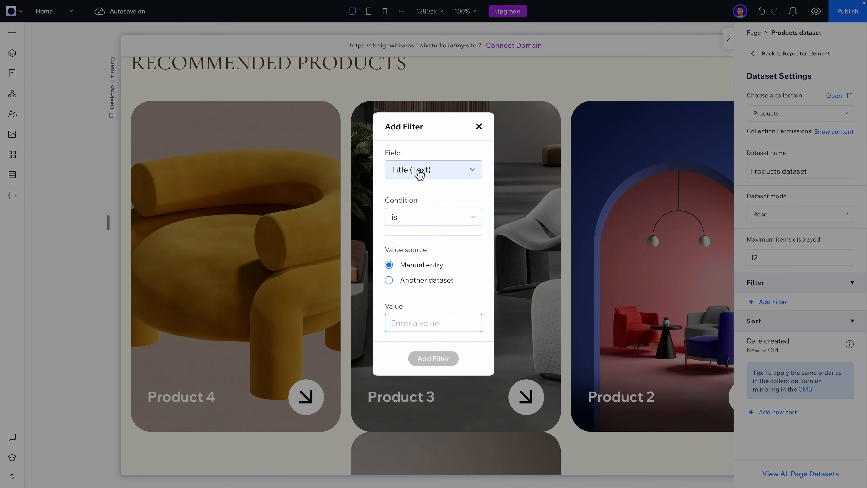
click(420, 171)
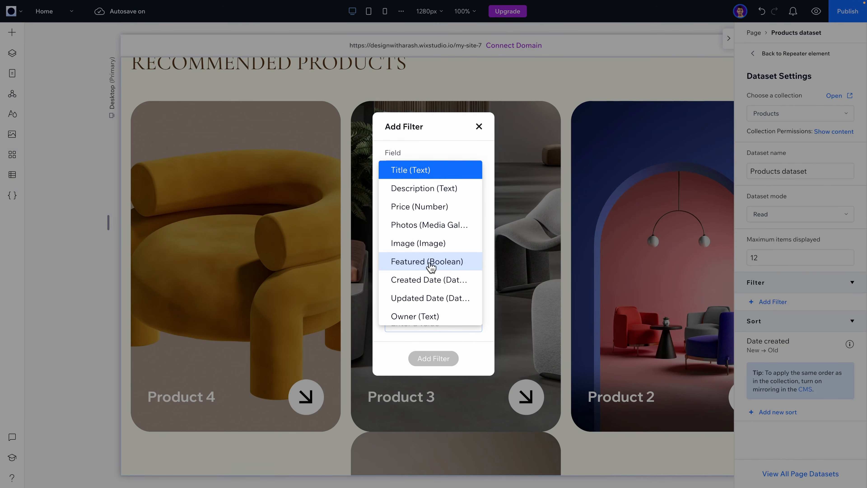
click(420, 263)
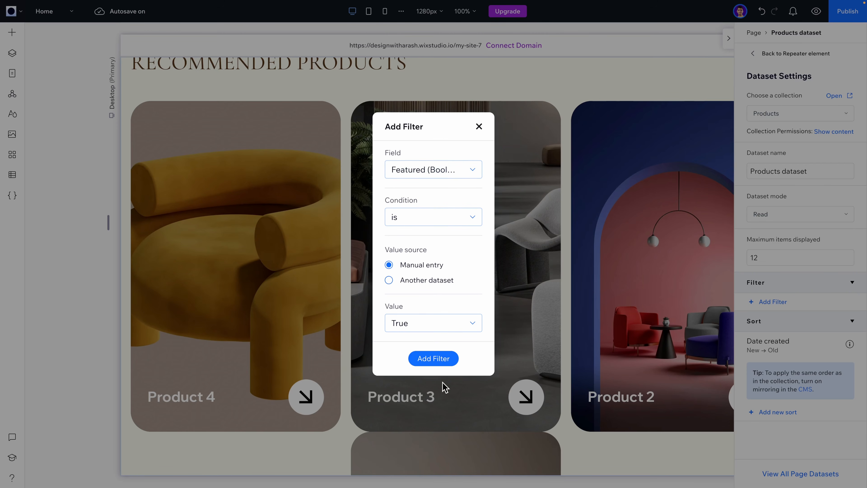
click(440, 359)
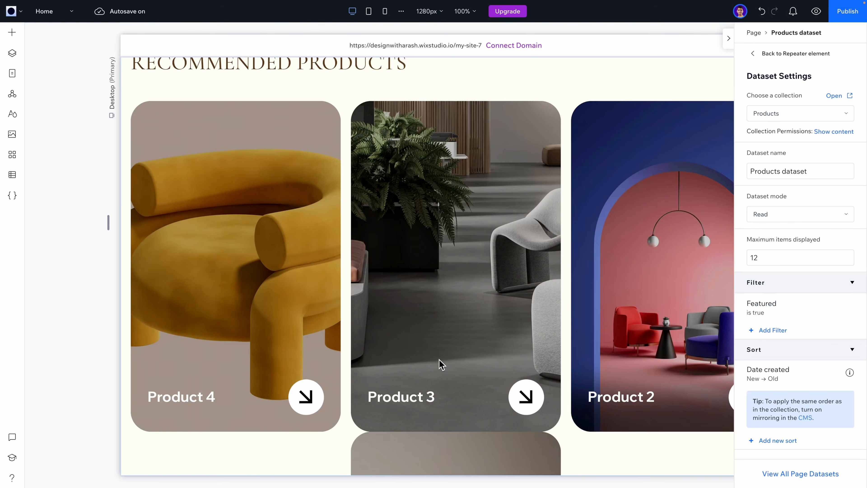
click(815, 12)
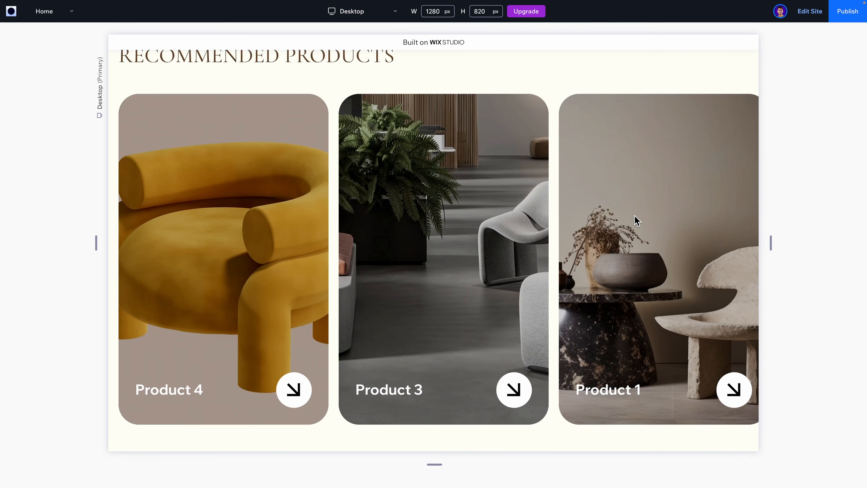
click(810, 12)
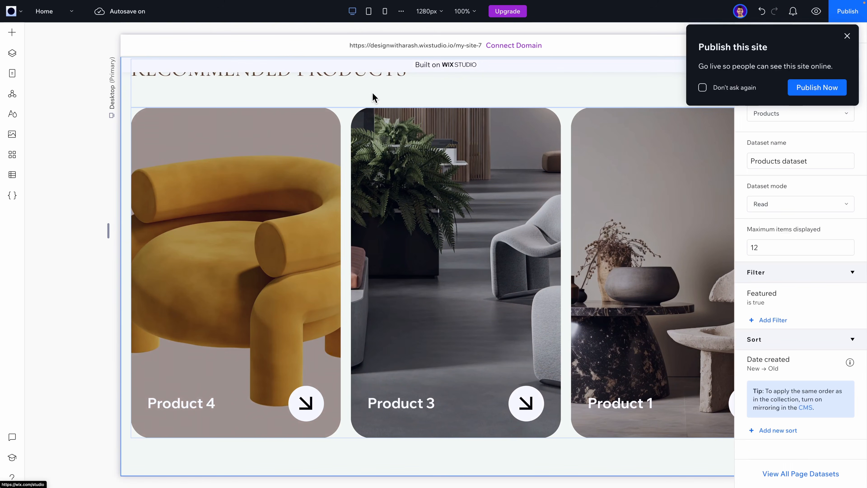
- Change the display type of the Recommended Products repeater to Slider
click(349, 118)
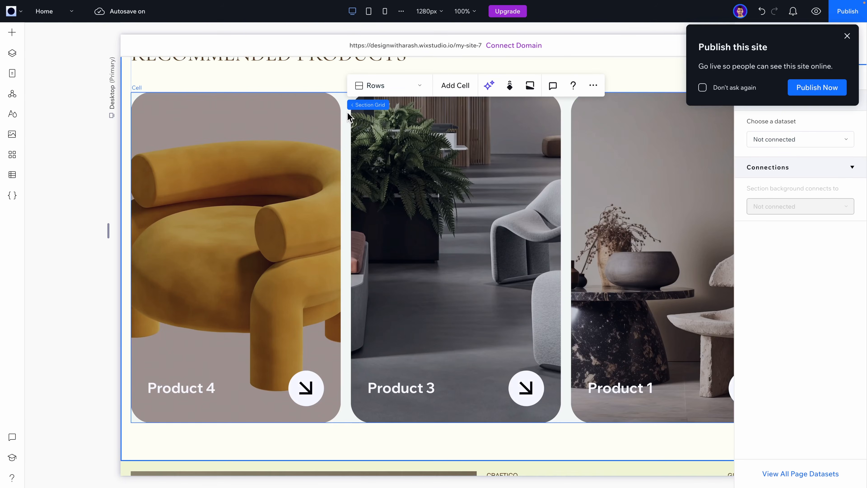
click(348, 122)
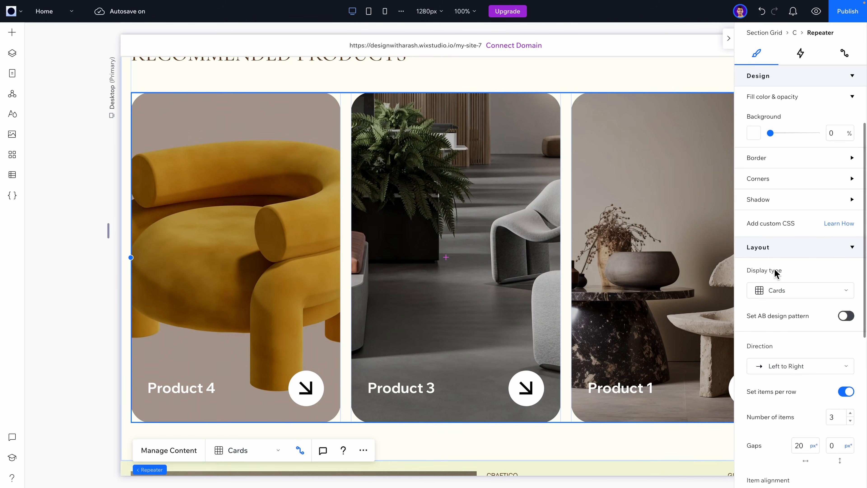
click(783, 293)
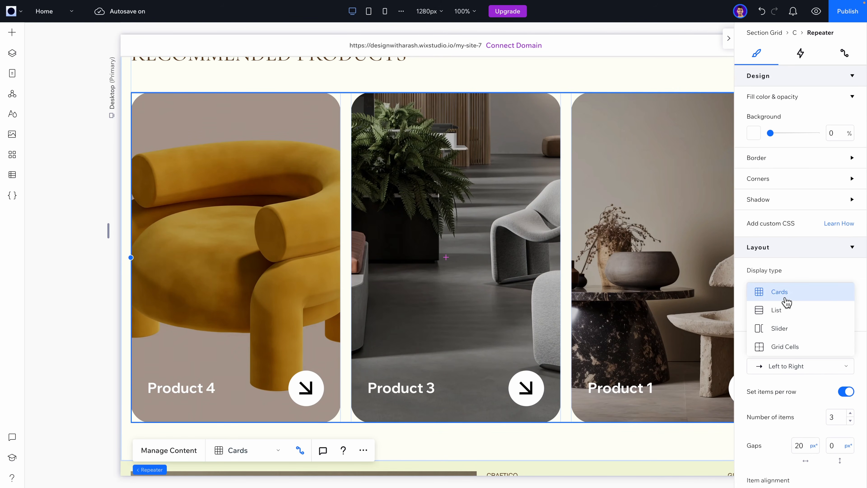
click(782, 328)
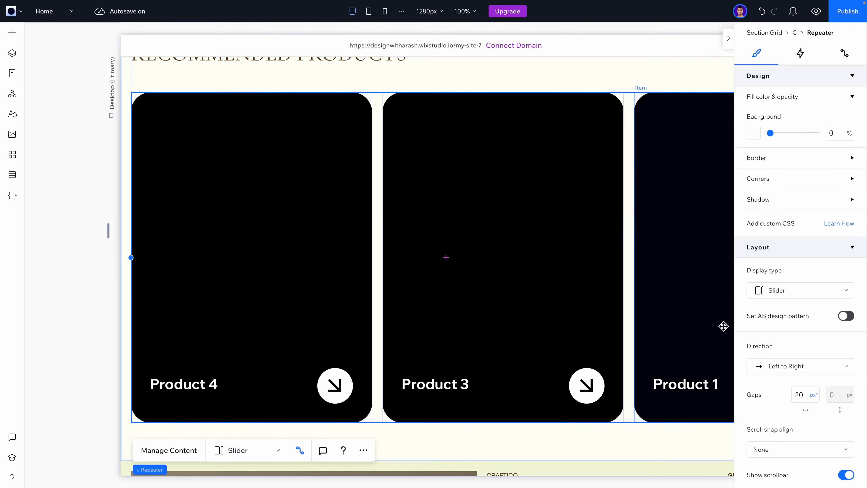
- Preview the Home page, open the Product 3 page from the repeater, look it over and return to editing
click(815, 11)
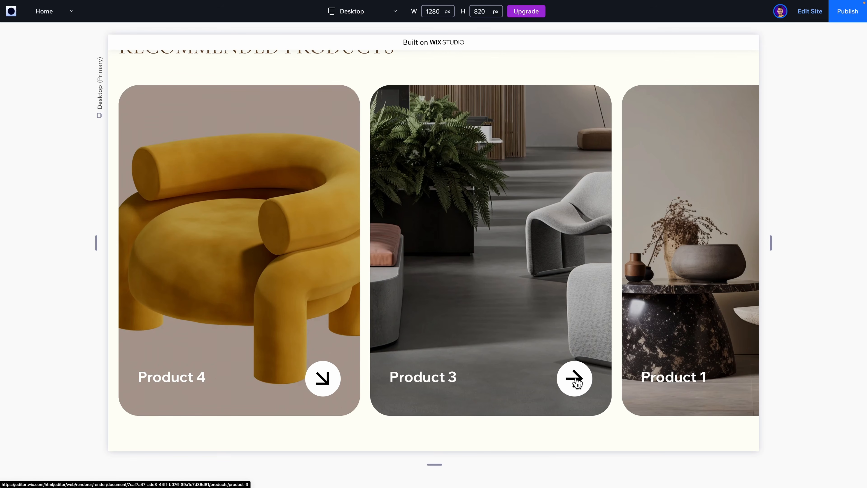
click(484, 346)
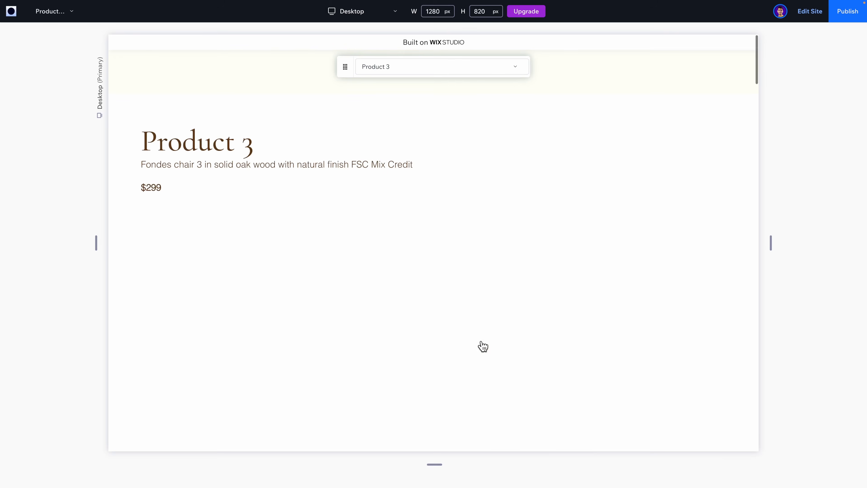
scroll(482, 346, down, 5)
scroll(233, 276, up, 5)
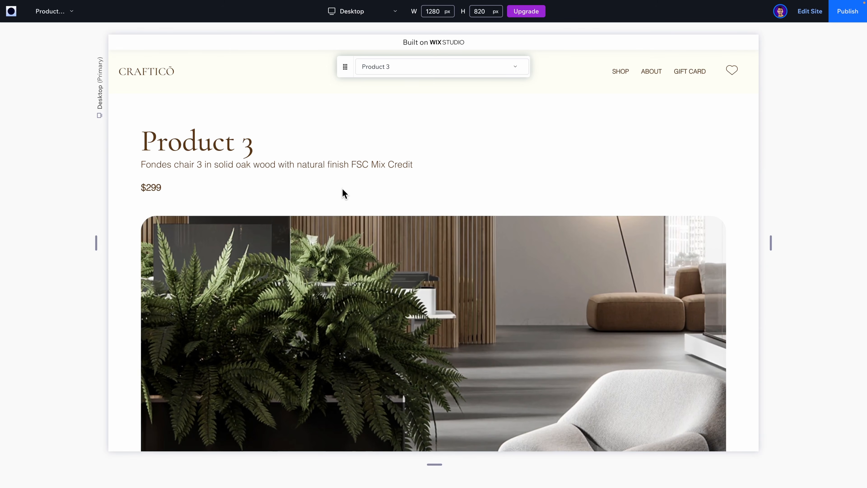
click(805, 12)
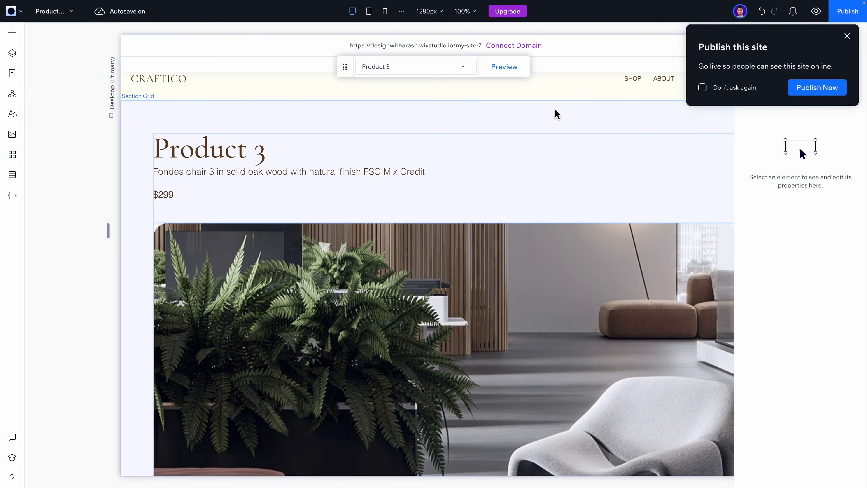
- Switch to the site dashboard and open the Product 3 item of the Products collection in the CMS to examine its fields
click(17, 13)
click(37, 42)
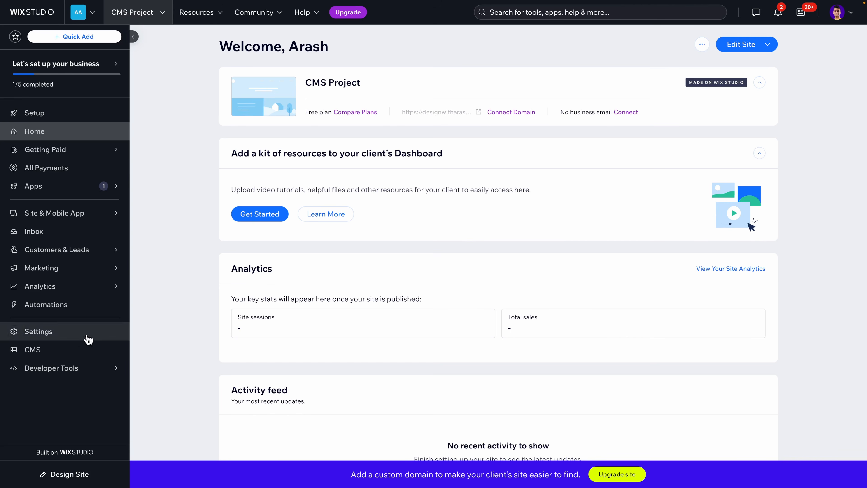
click(46, 350)
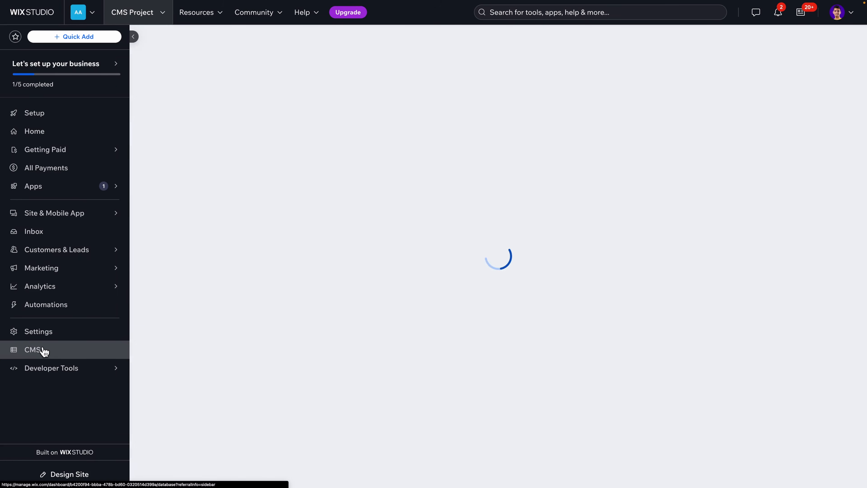
click(235, 193)
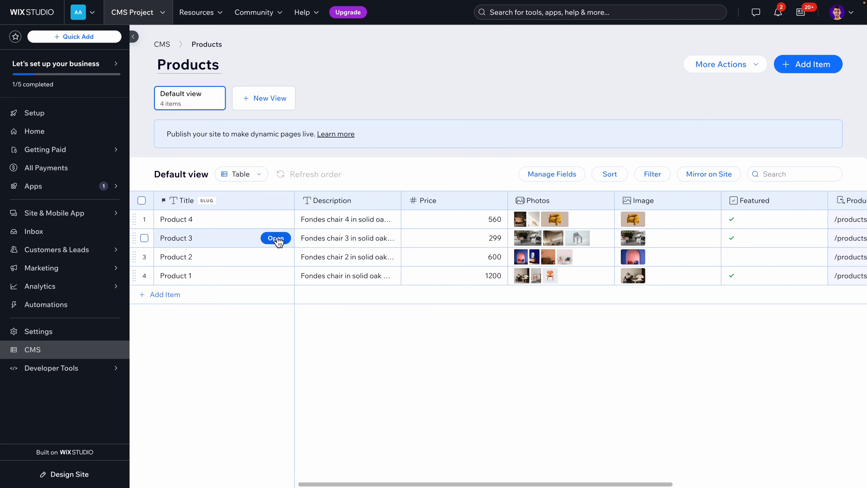
click(277, 239)
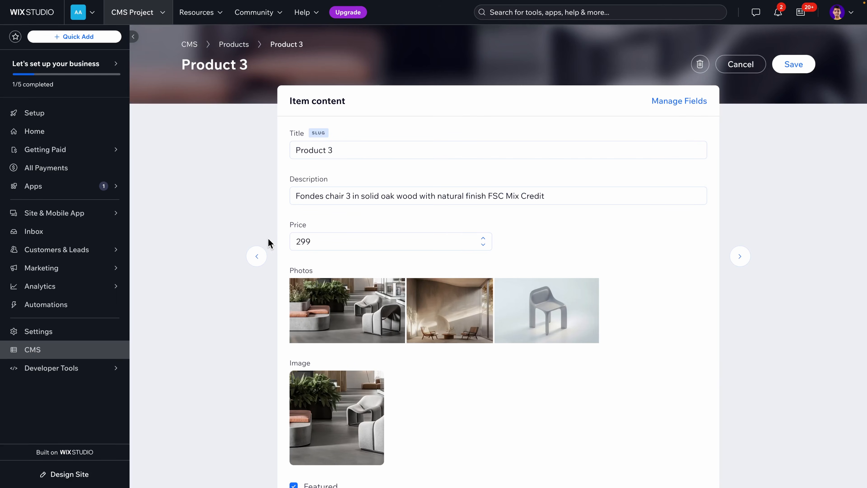
scroll(398, 228, down, 2)
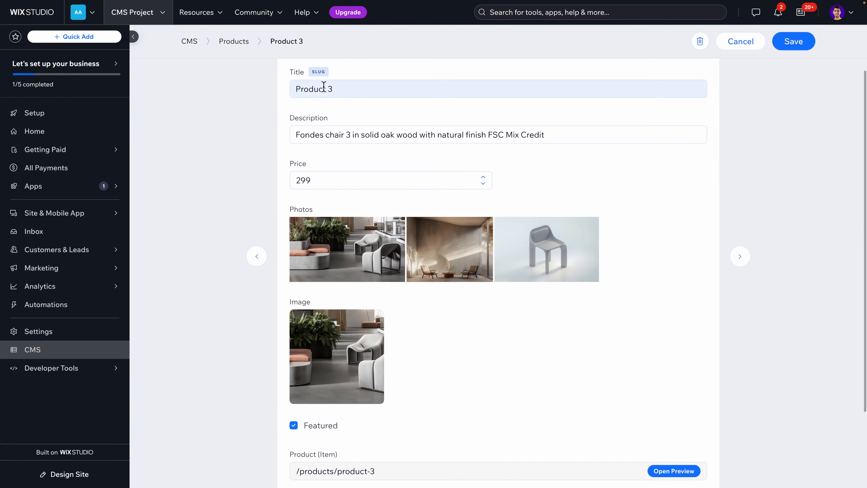
scroll(377, 171, down, 3)
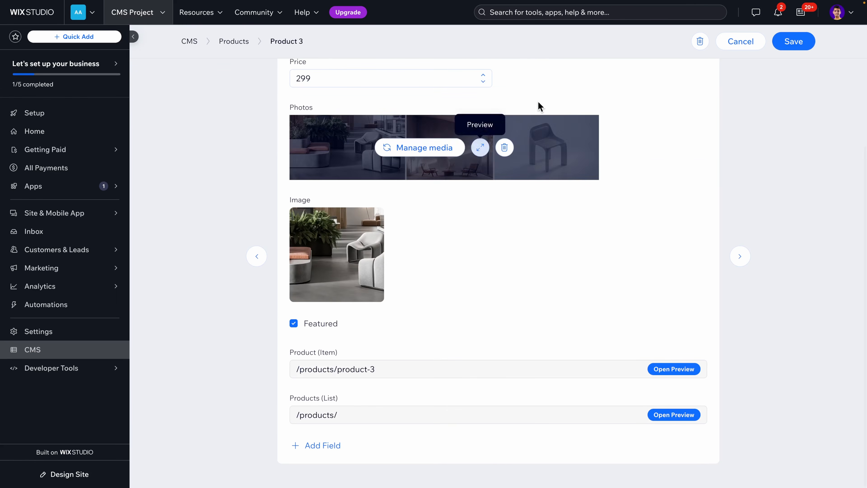
- Manage the fields of the Product 3 item so that Title sits directly below Owner and the Updated date field is shown
scroll(529, 109, up, 5)
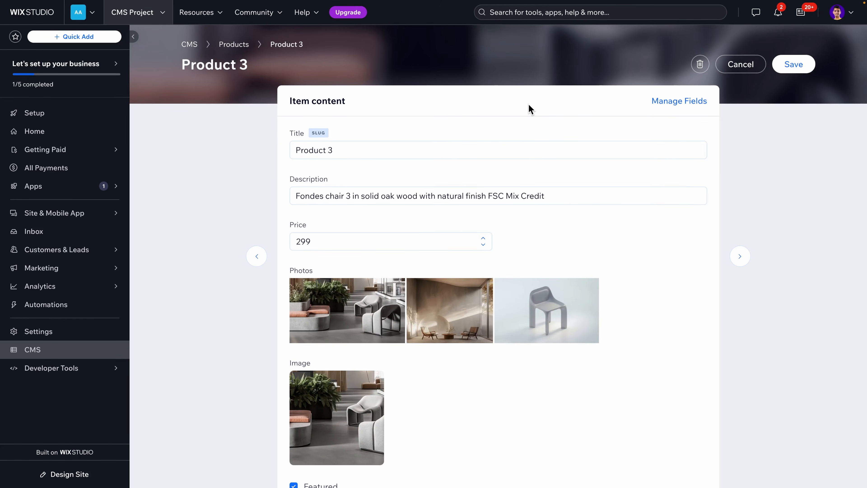
scroll(529, 108, down, 4)
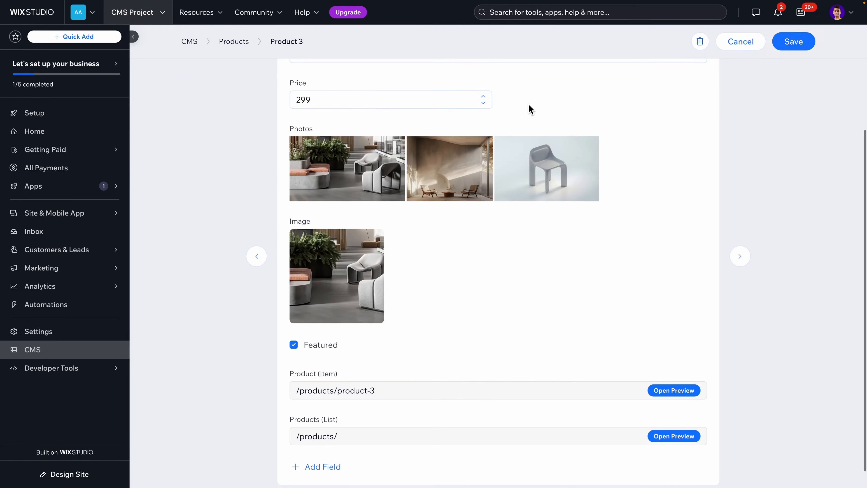
mouse_move(341, 253)
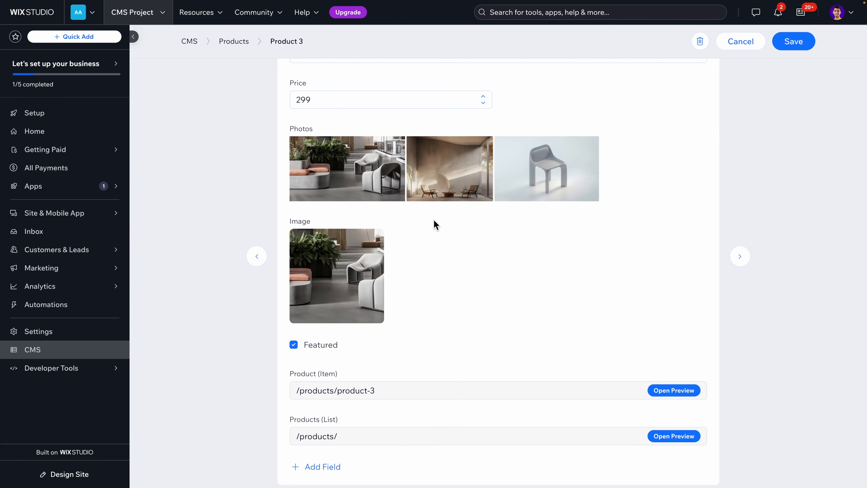
scroll(433, 225, up, 4)
click(674, 102)
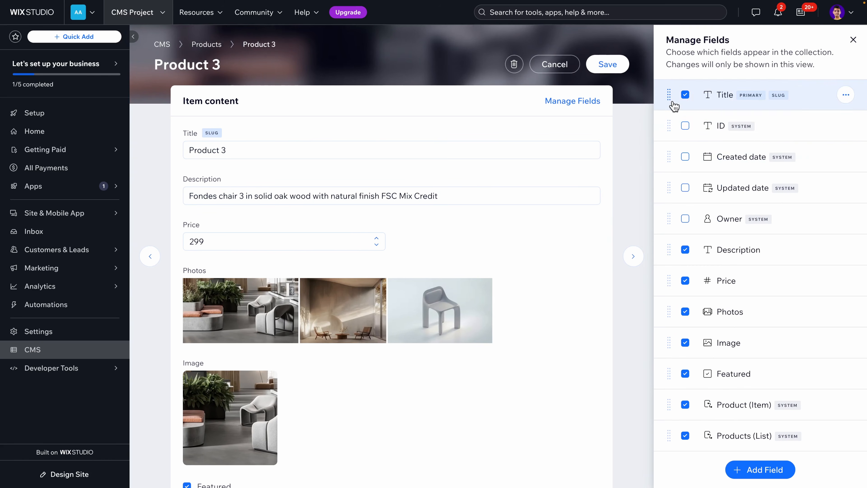
drag(669, 94, 669, 215)
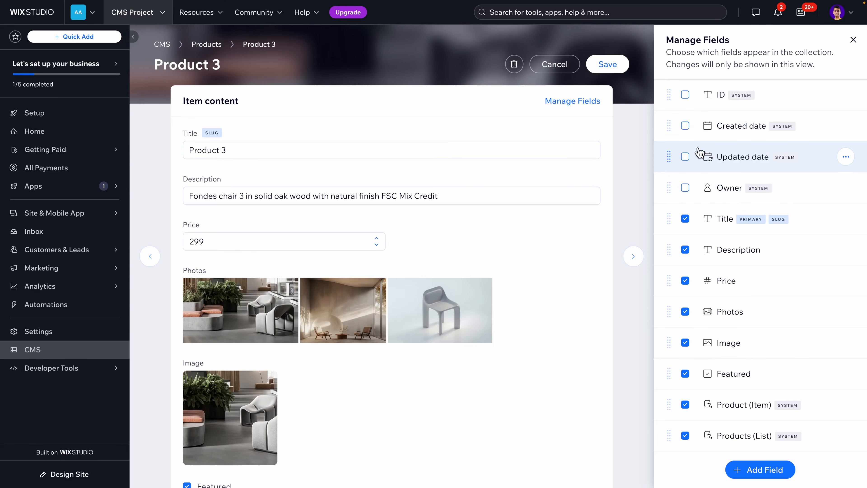
click(685, 156)
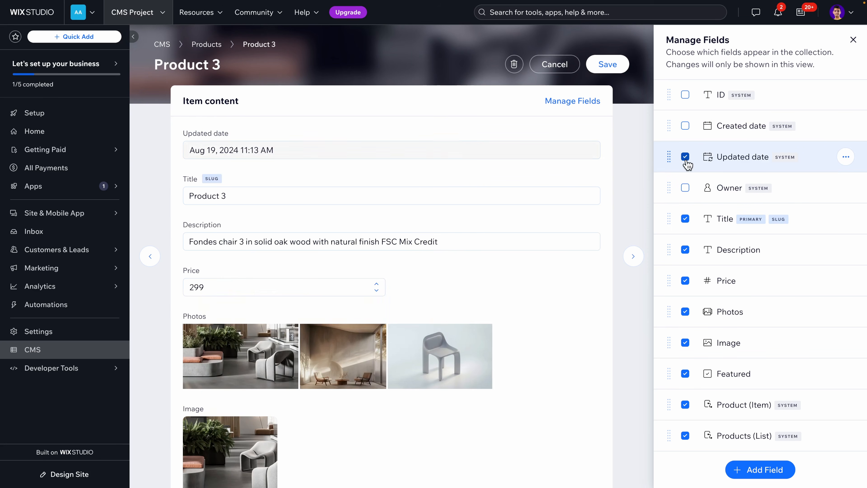